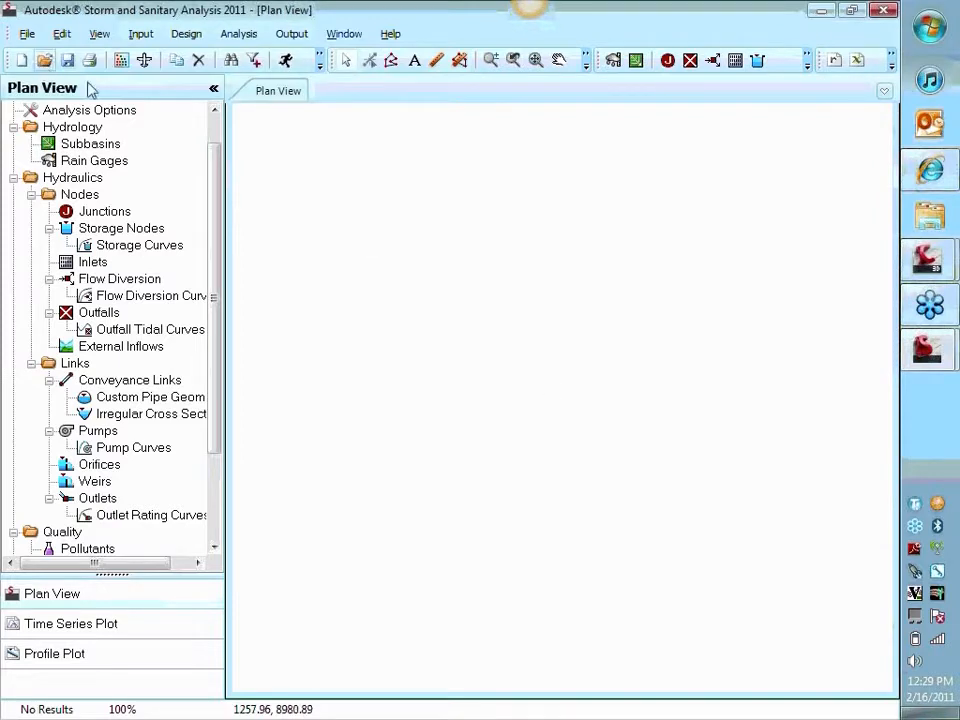
- Open the starting project file and place one junction near the middle of the empty plan view
key(ctrl+o)
double_click(486, 310)
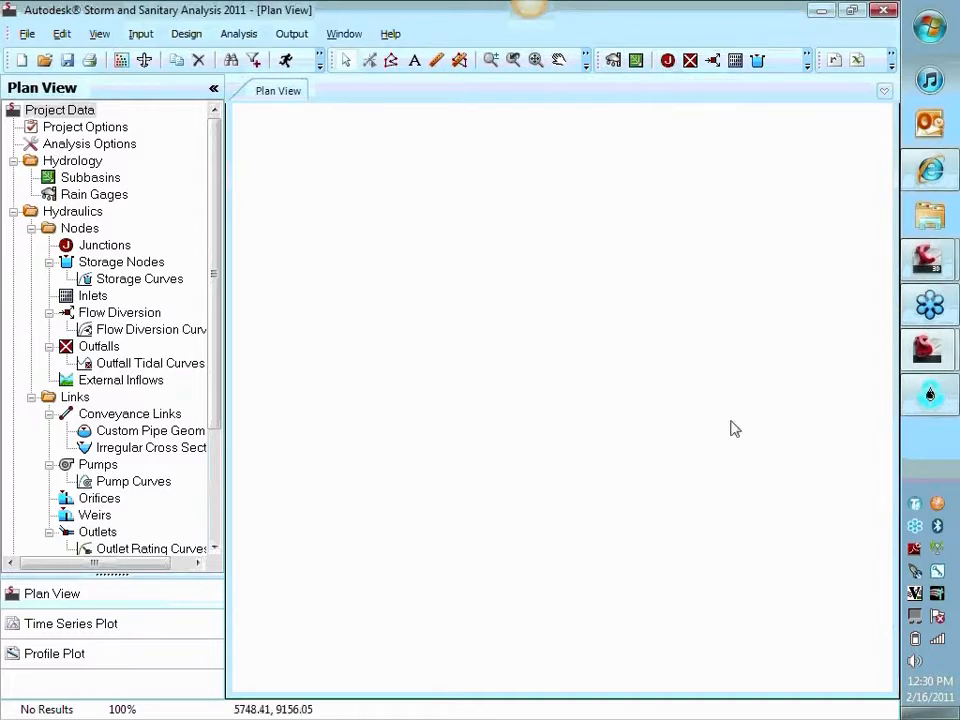
click(669, 61)
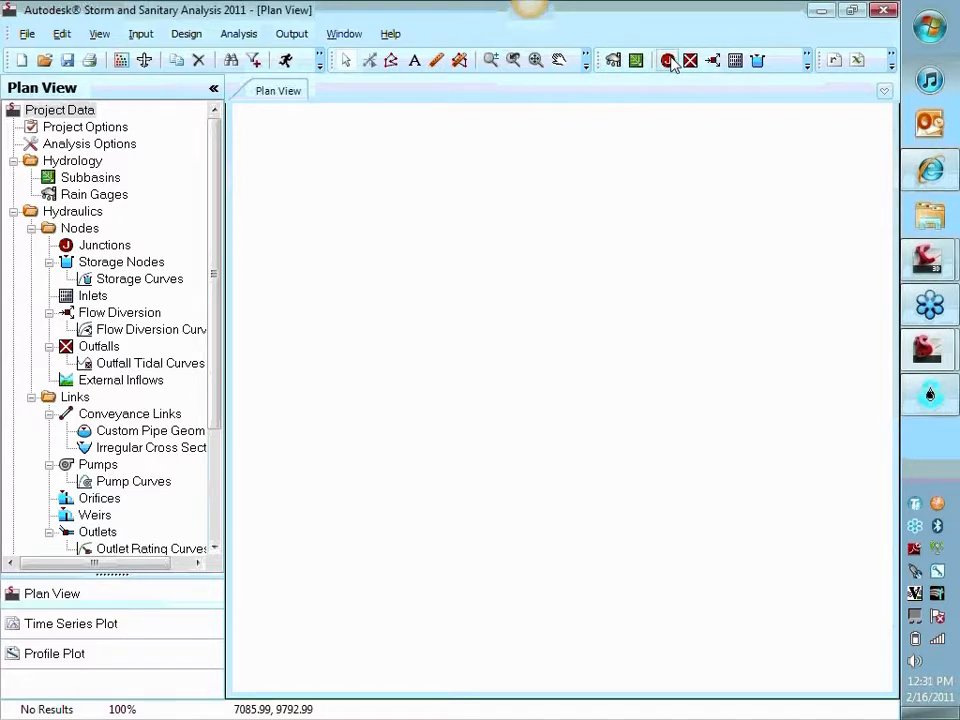
click(557, 299)
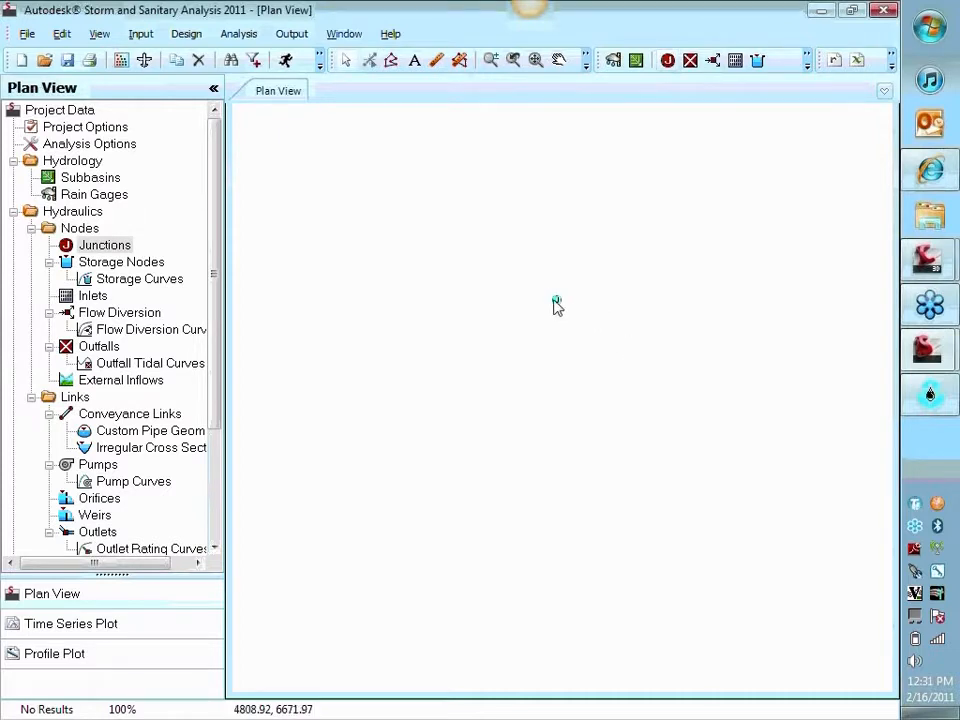
- Examine the junction's invert elevation, max/rim elevation, surcharge elevation and ponded area properties
double_click(560, 306)
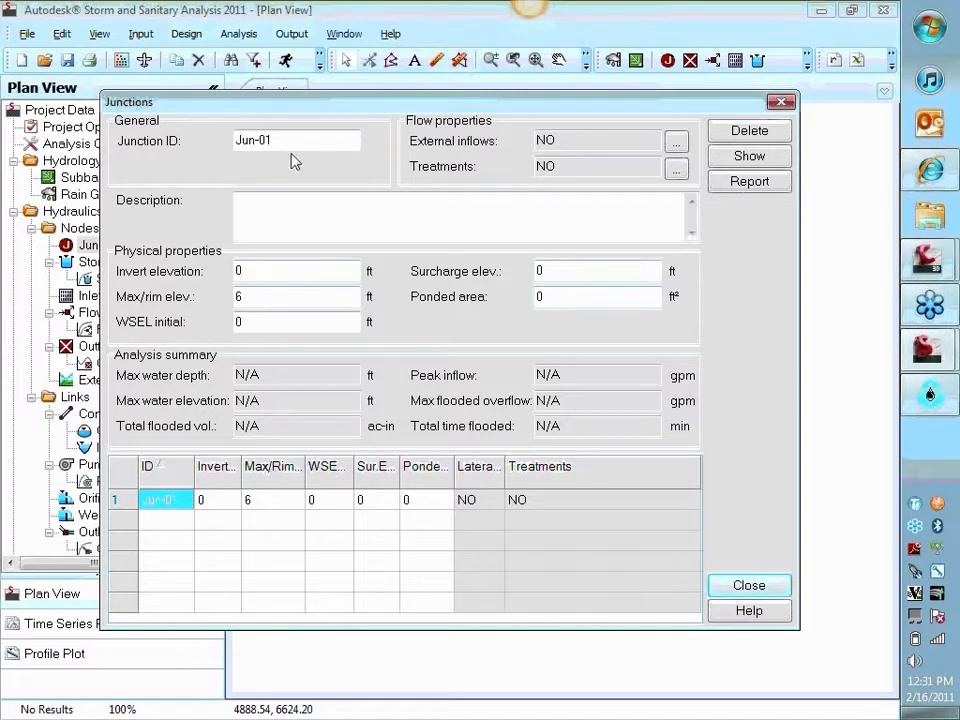
click(258, 273)
click(251, 298)
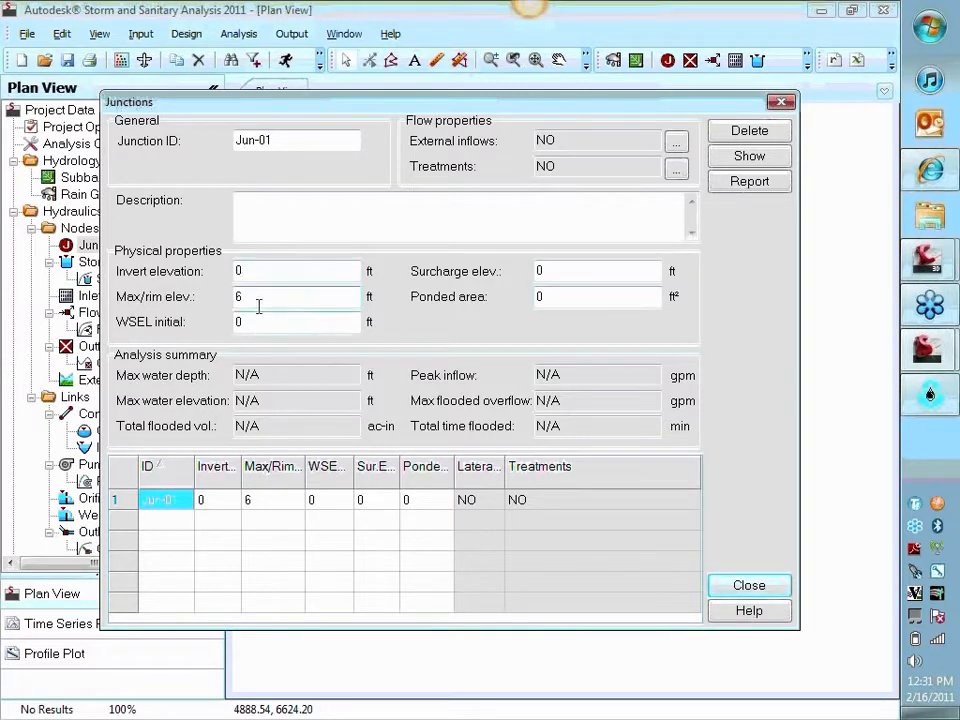
drag(257, 301, 206, 313)
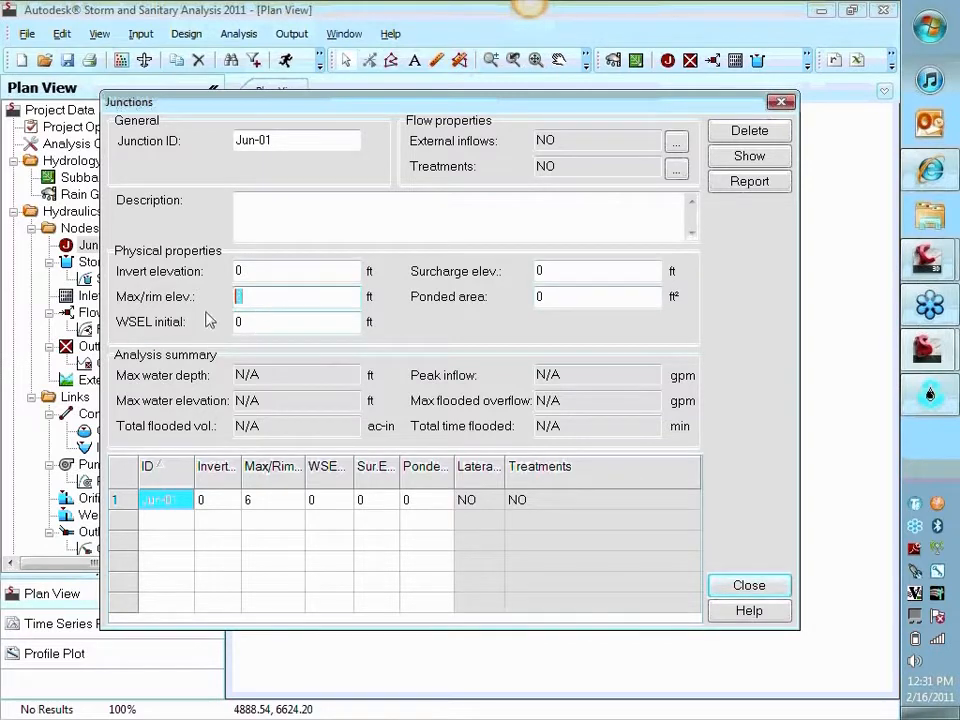
click(611, 274)
click(572, 296)
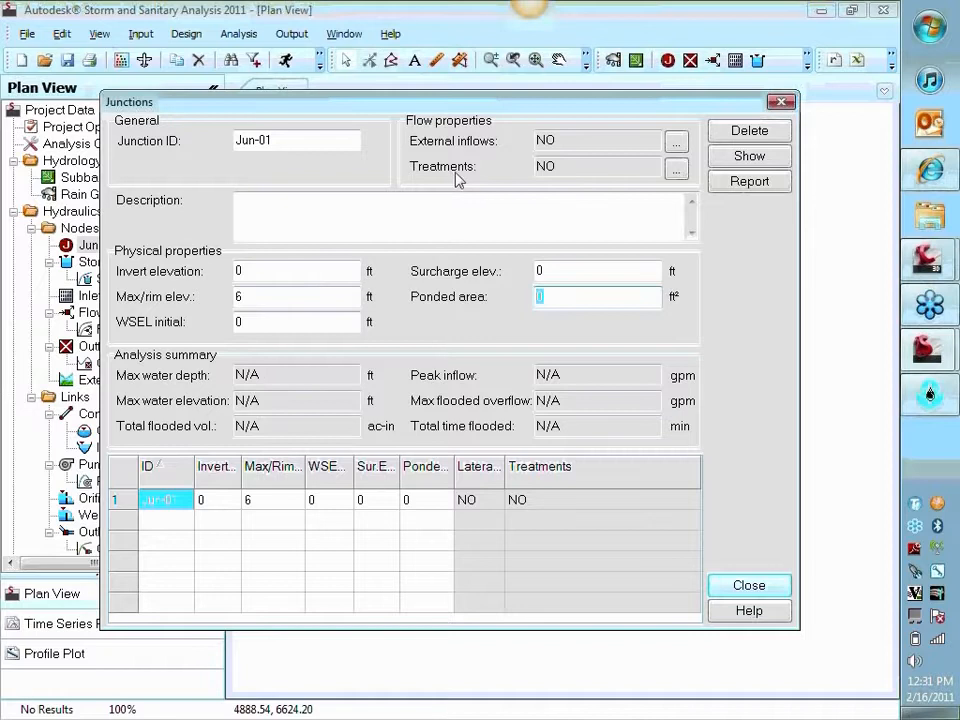
key(F7)
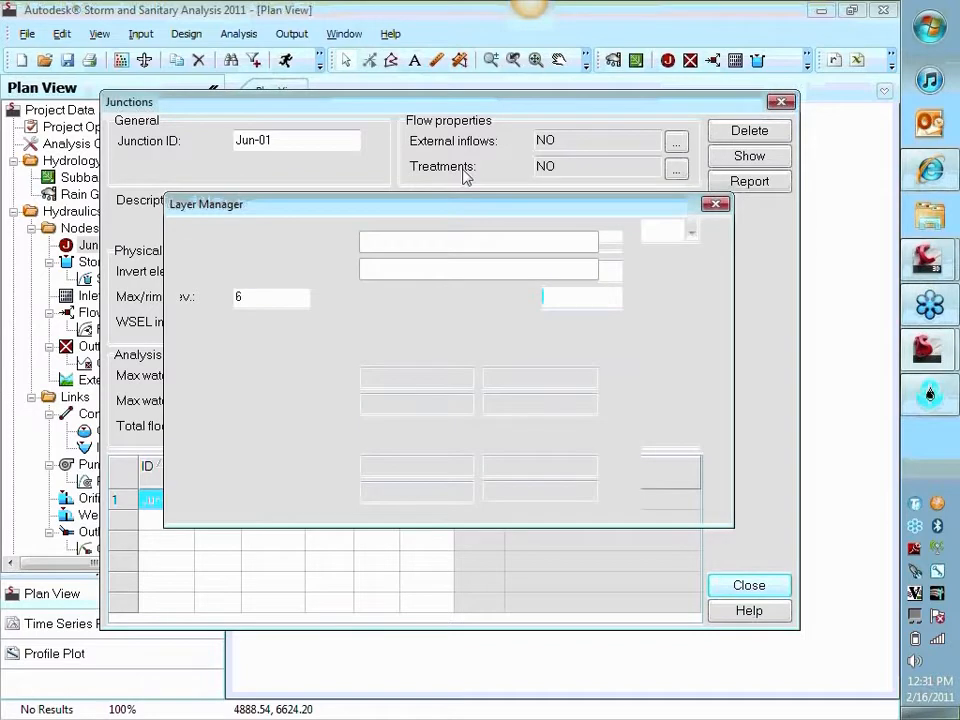
key(Escape)
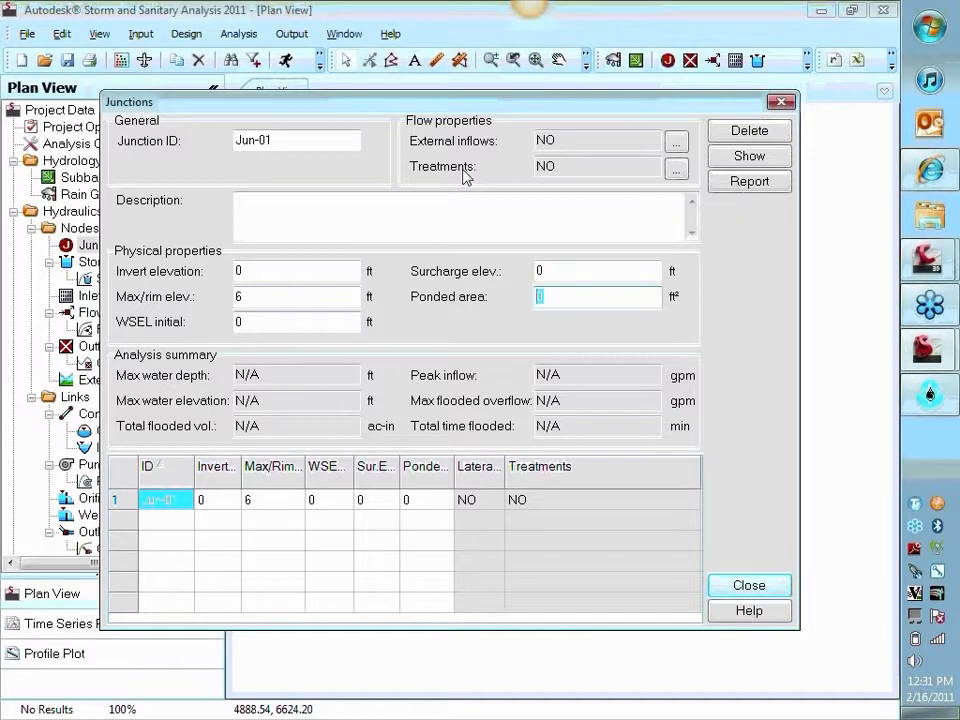
click(750, 587)
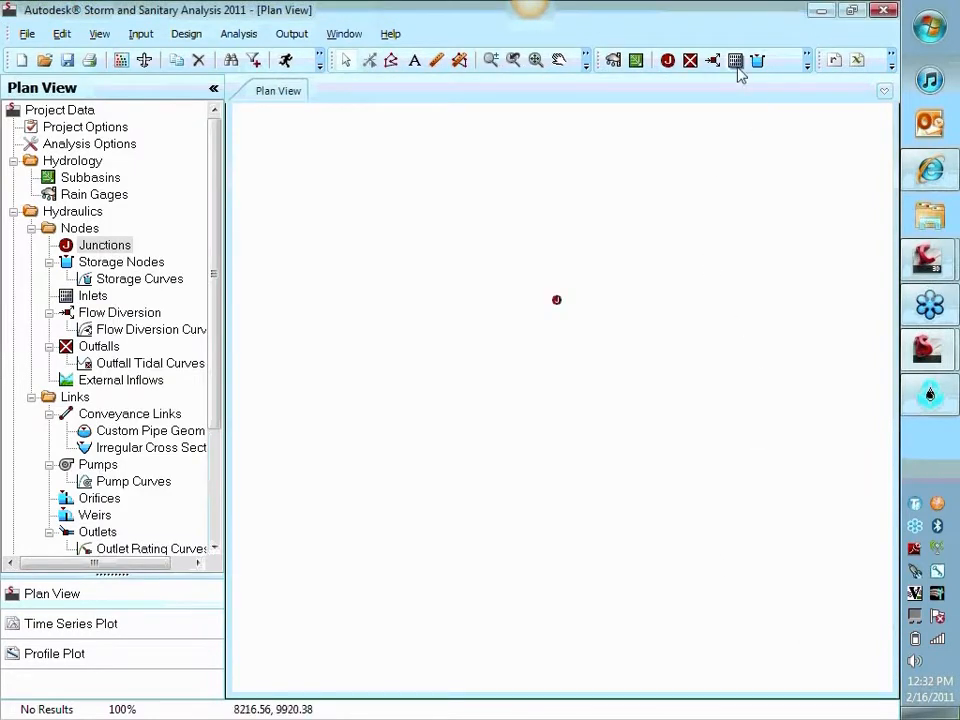
- Place a second junction to the right of the first and draw a conveyance link from the first junction to it
click(668, 61)
click(704, 276)
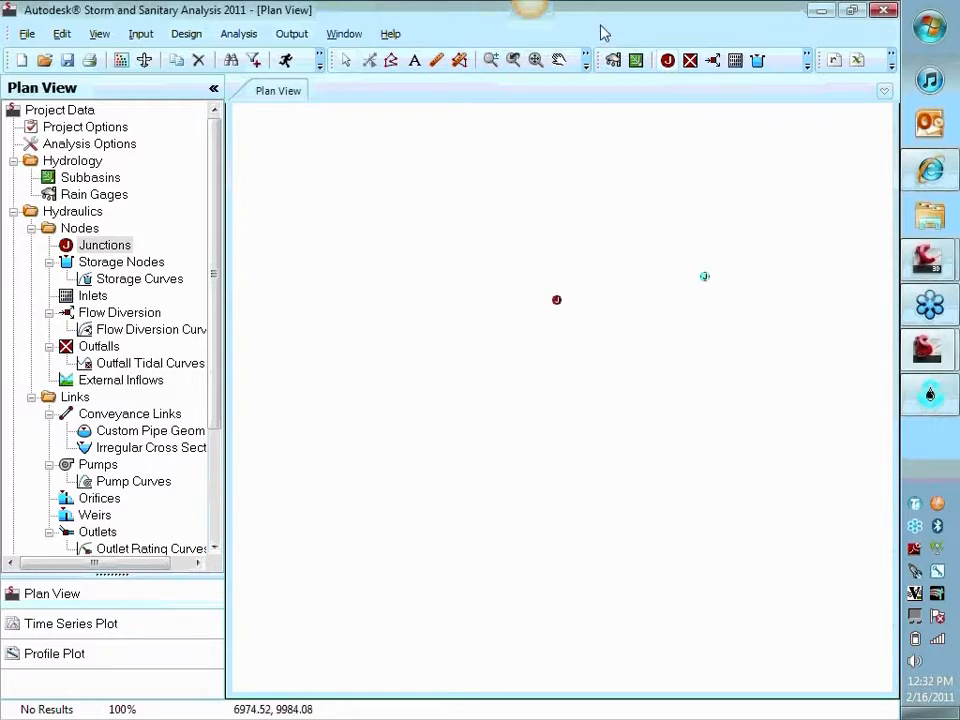
drag(331, 64, 48, 91)
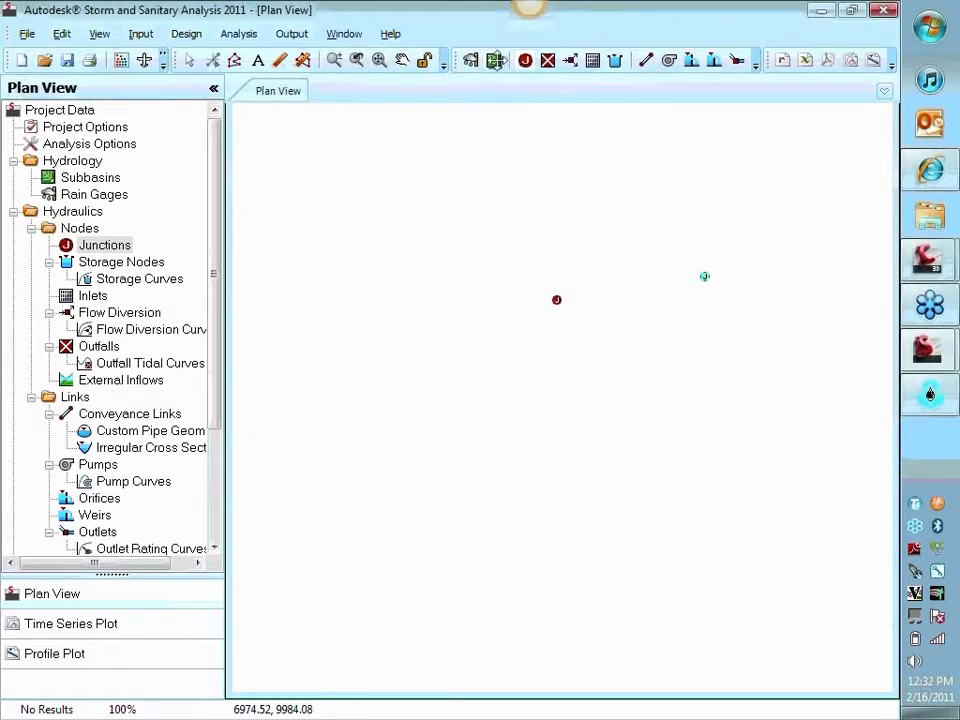
click(646, 66)
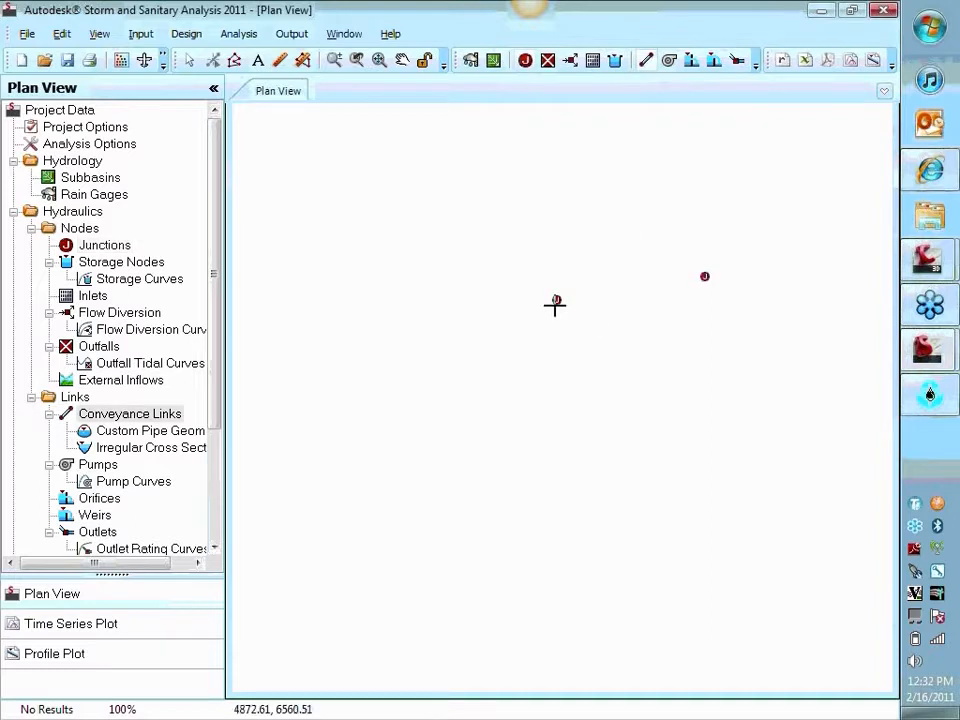
click(556, 301)
click(705, 277)
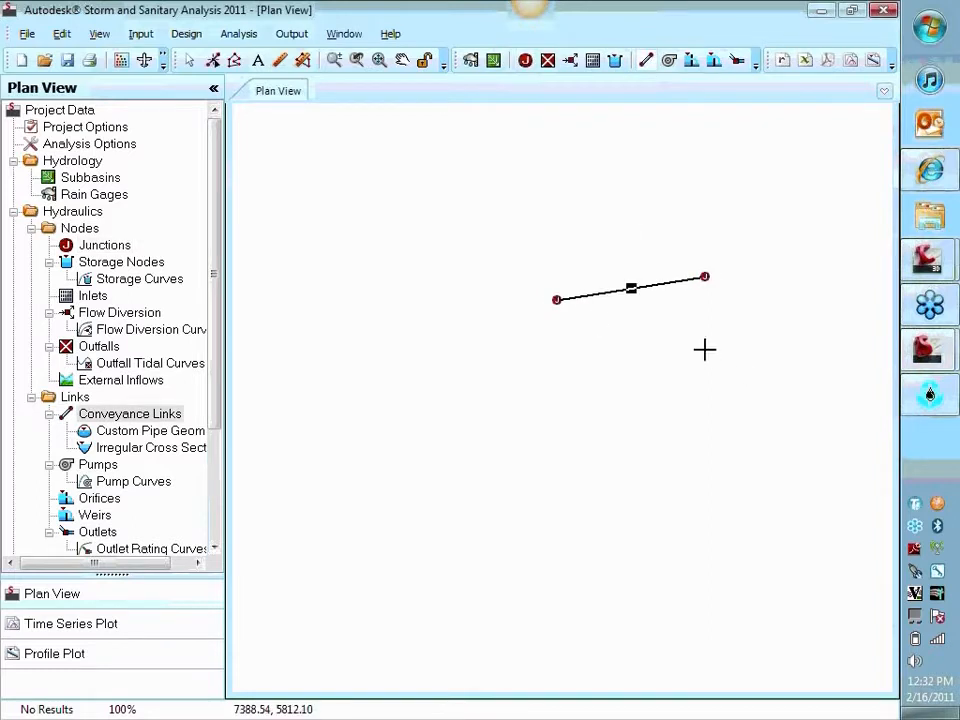
drag(716, 350, 692, 353)
scroll(702, 284, up, 3)
drag(595, 357, 633, 360)
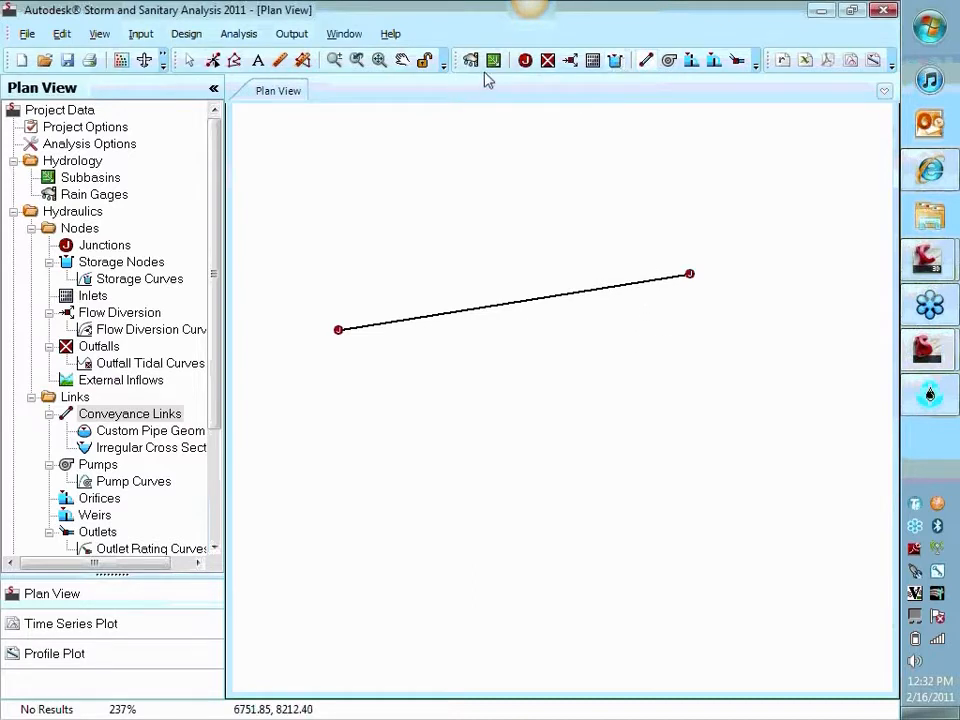
- Try the Open channel, Culvert and Direct shapes for the conveyance link, including the culvert entrance choices, and return it to Pipe
click(189, 61)
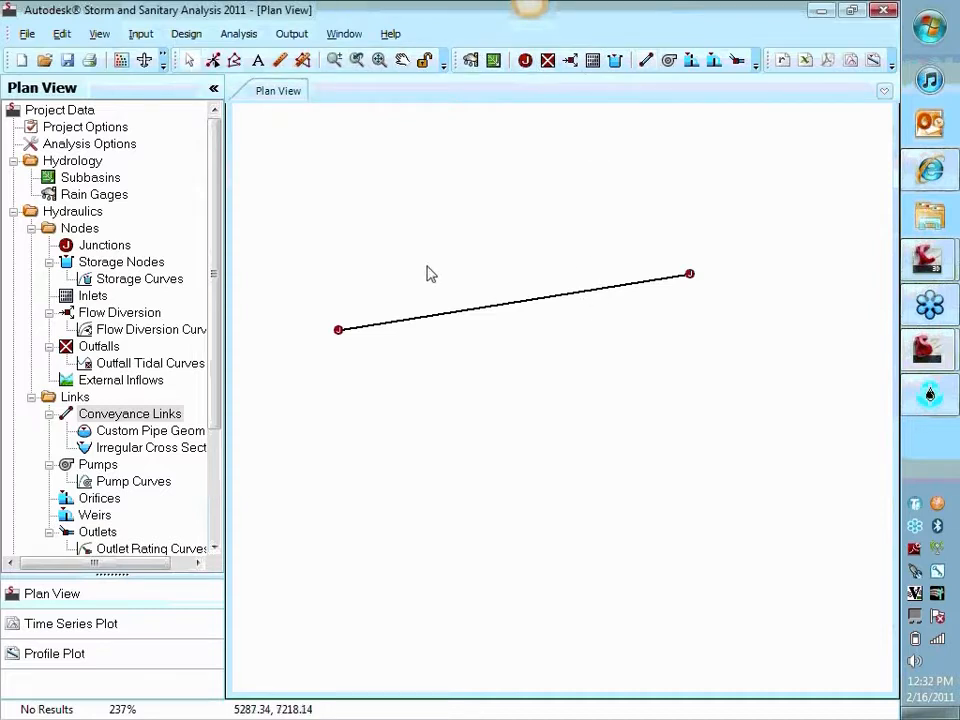
double_click(491, 311)
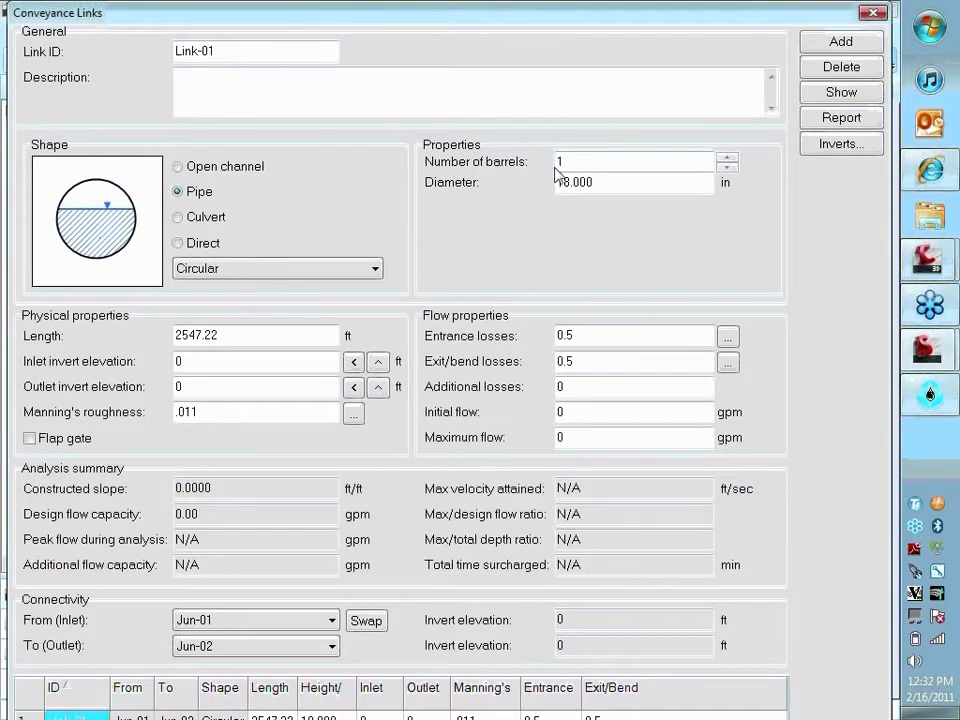
click(220, 168)
key(Down)
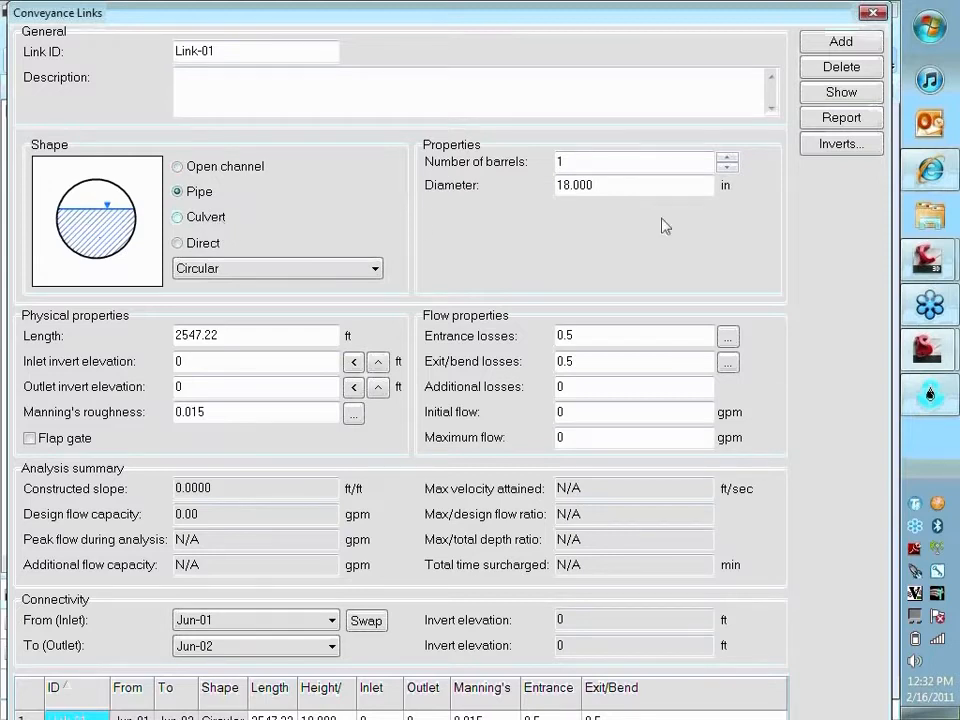
double_click(583, 162)
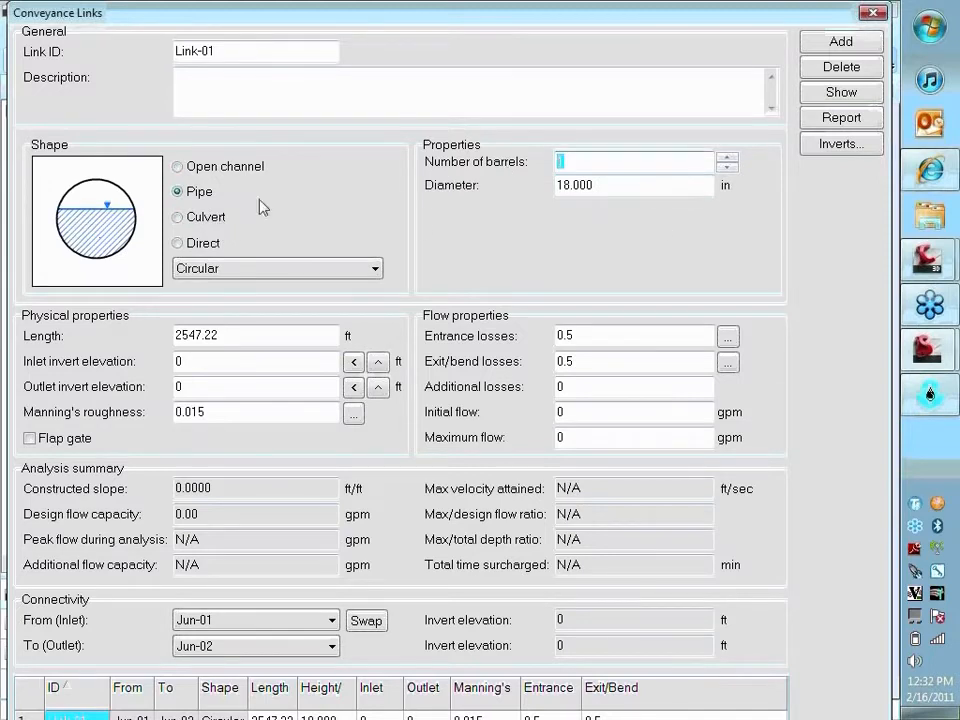
click(180, 216)
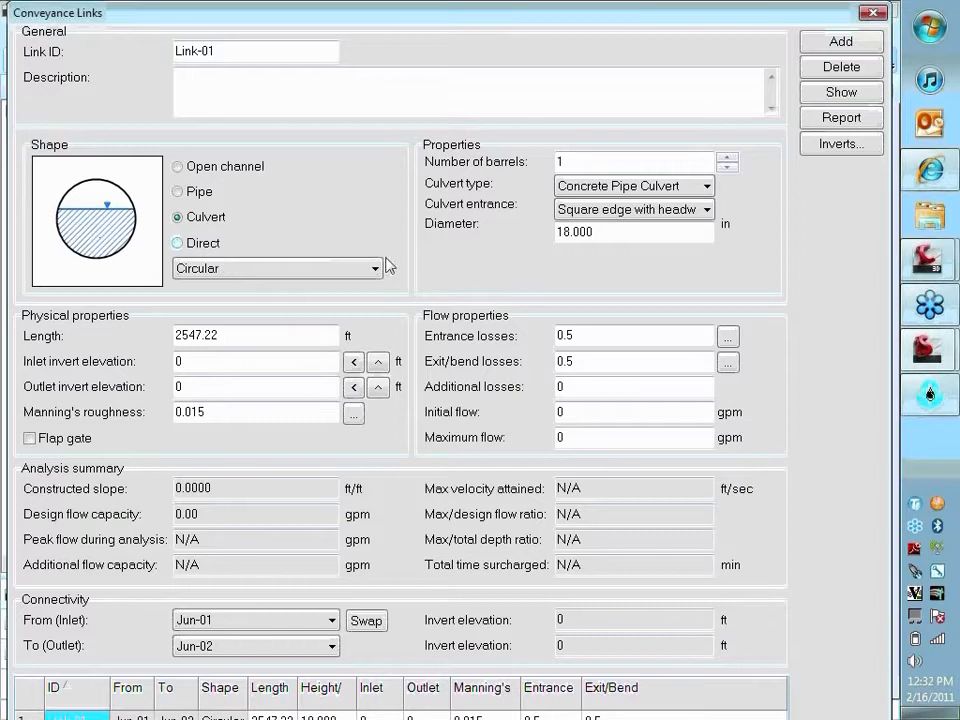
click(645, 210)
click(647, 226)
click(215, 242)
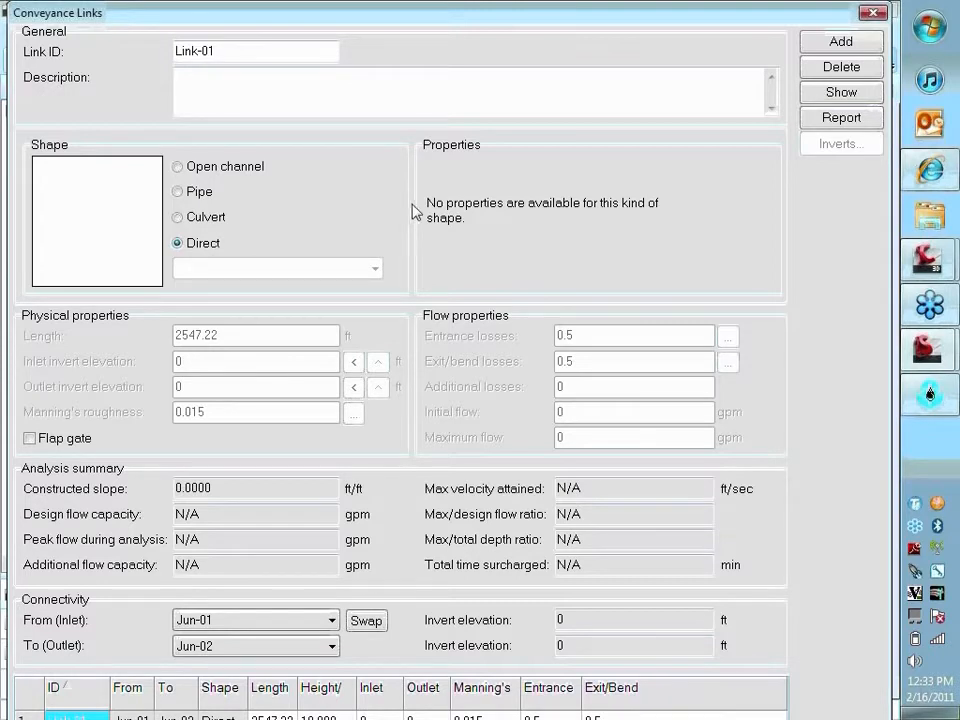
click(204, 193)
- Try the Circular Force Main shape for the pipe with an H-W C-factor of 120 and a diameter of 2 in
click(262, 270)
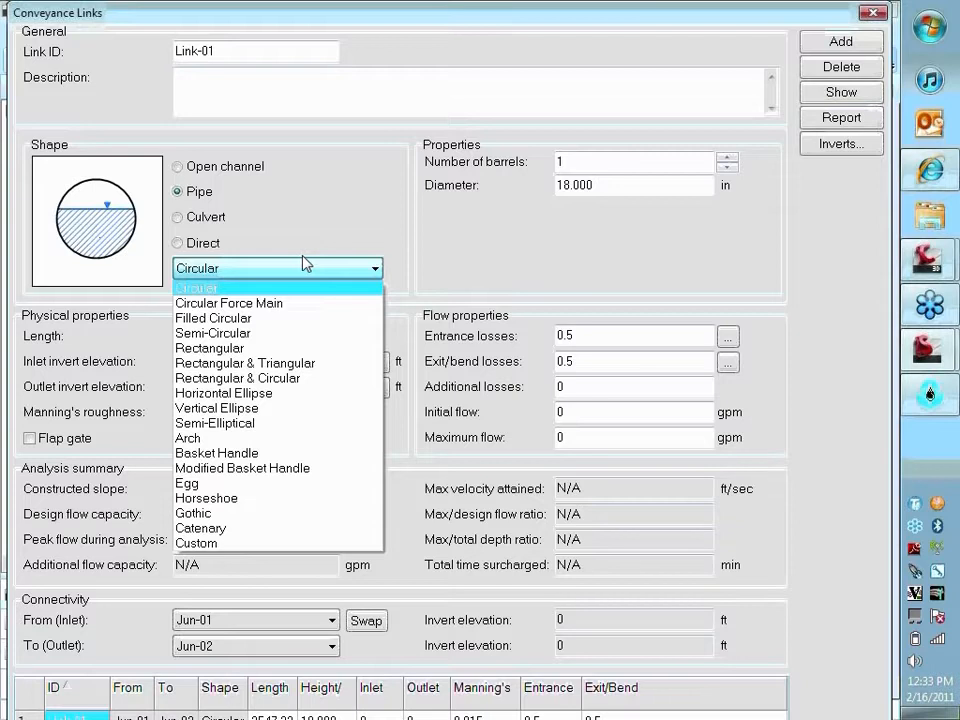
click(225, 312)
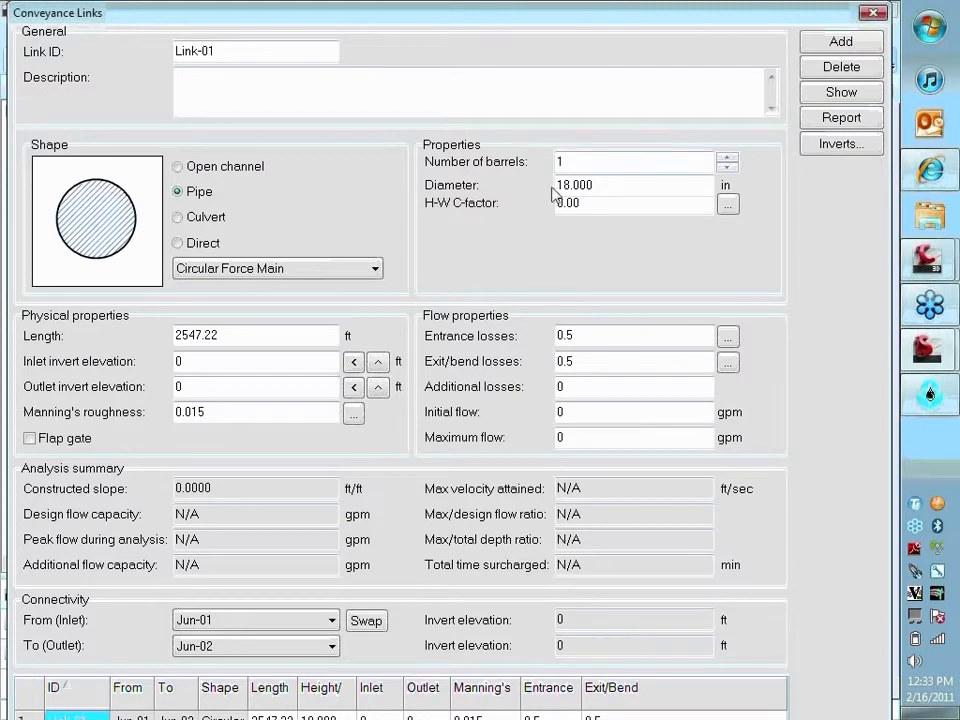
double_click(604, 208)
text(12)
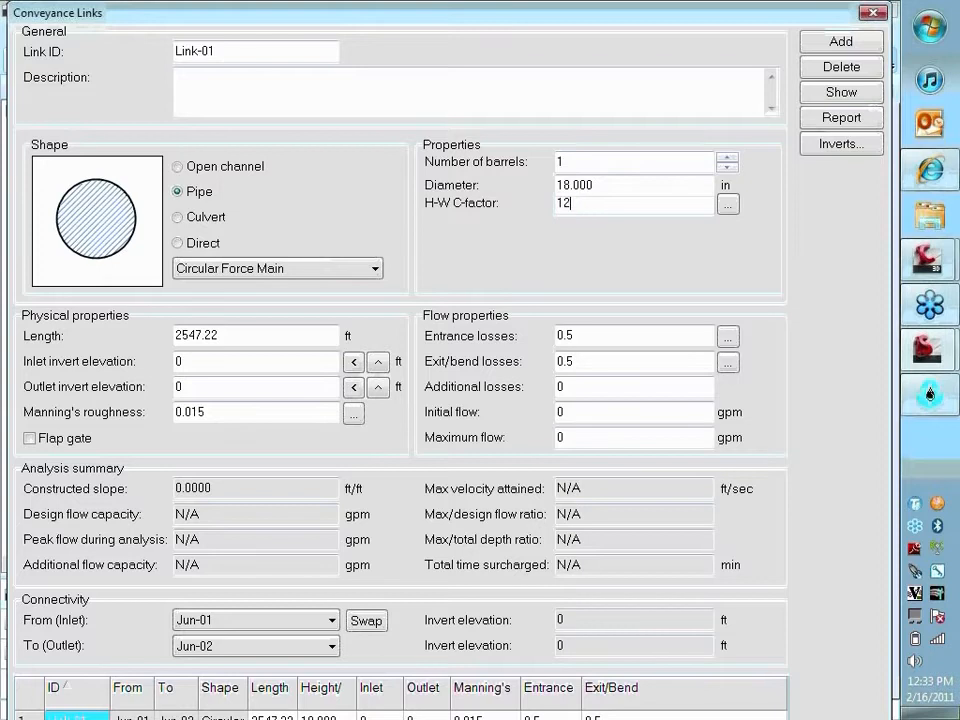
text(0)
double_click(659, 184)
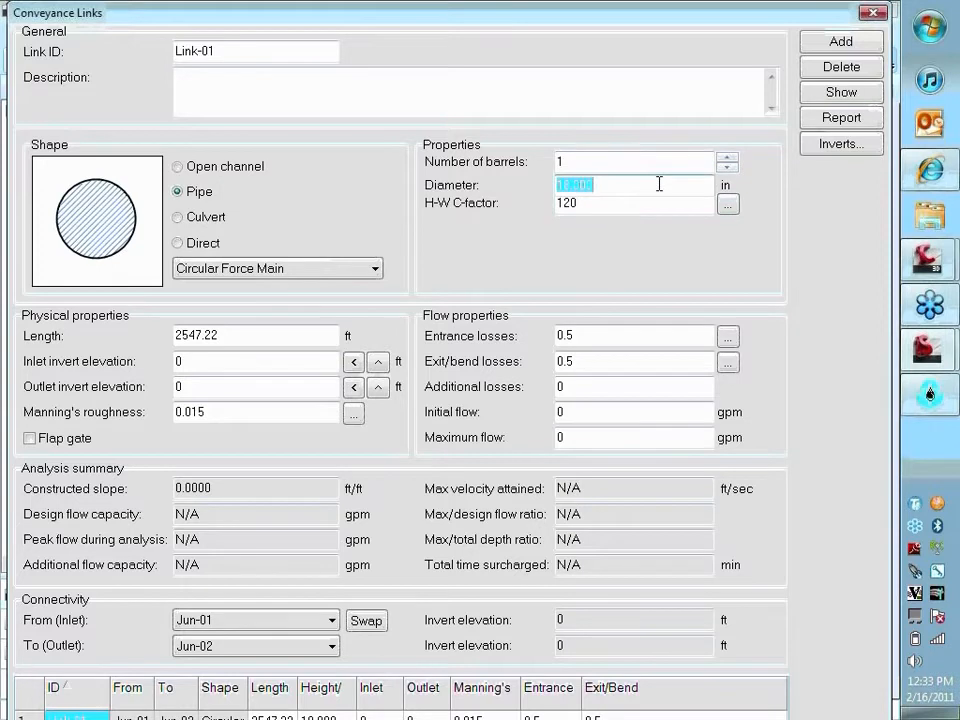
text(2)
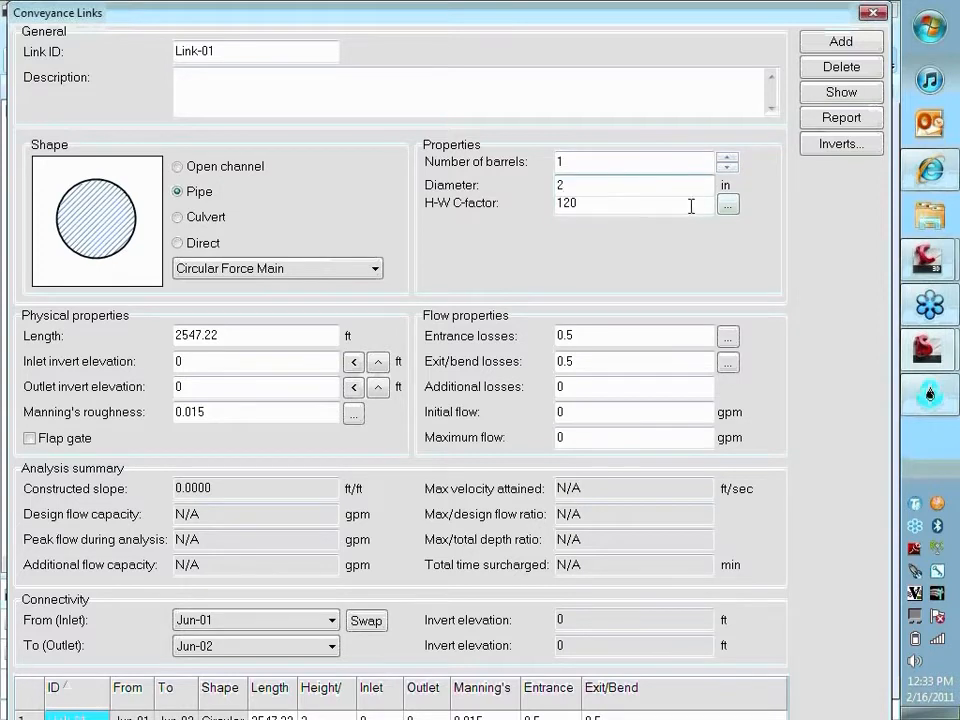
click(690, 206)
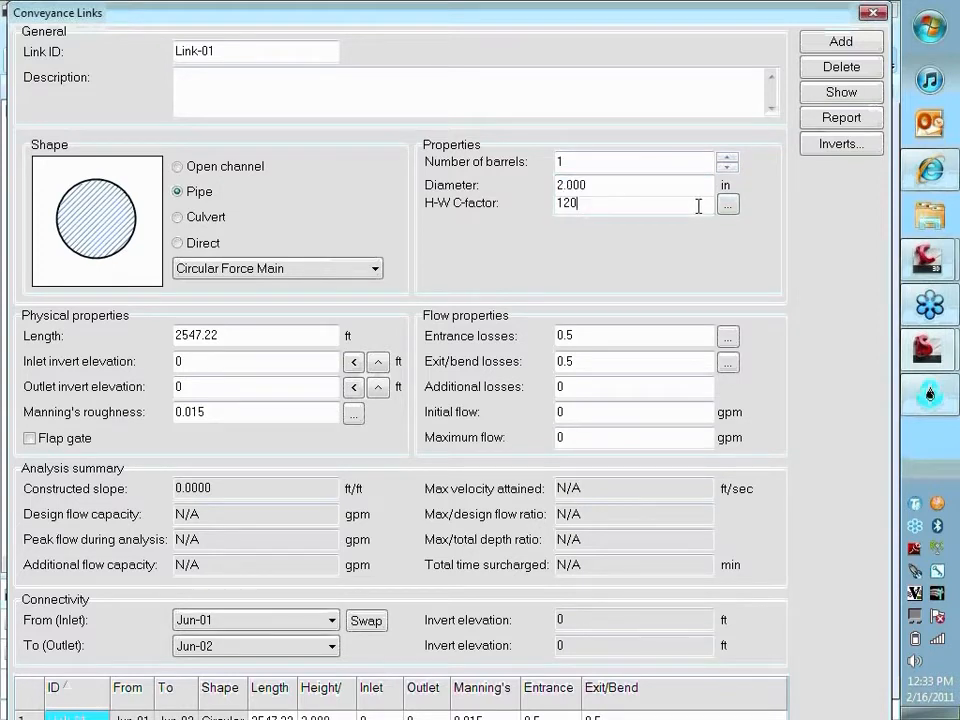
double_click(600, 188)
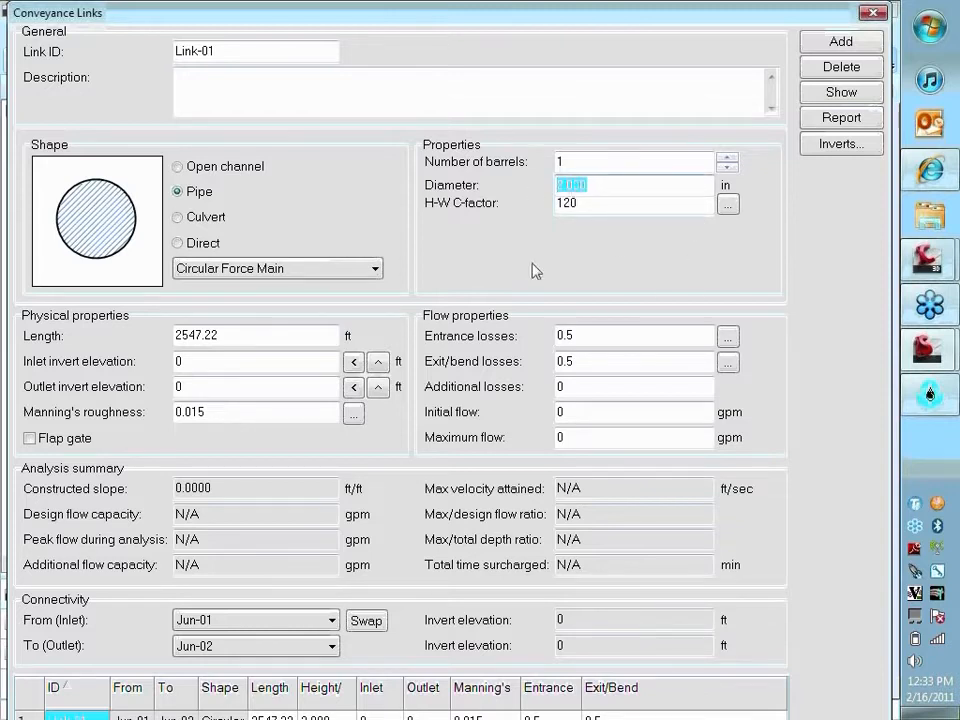
double_click(589, 204)
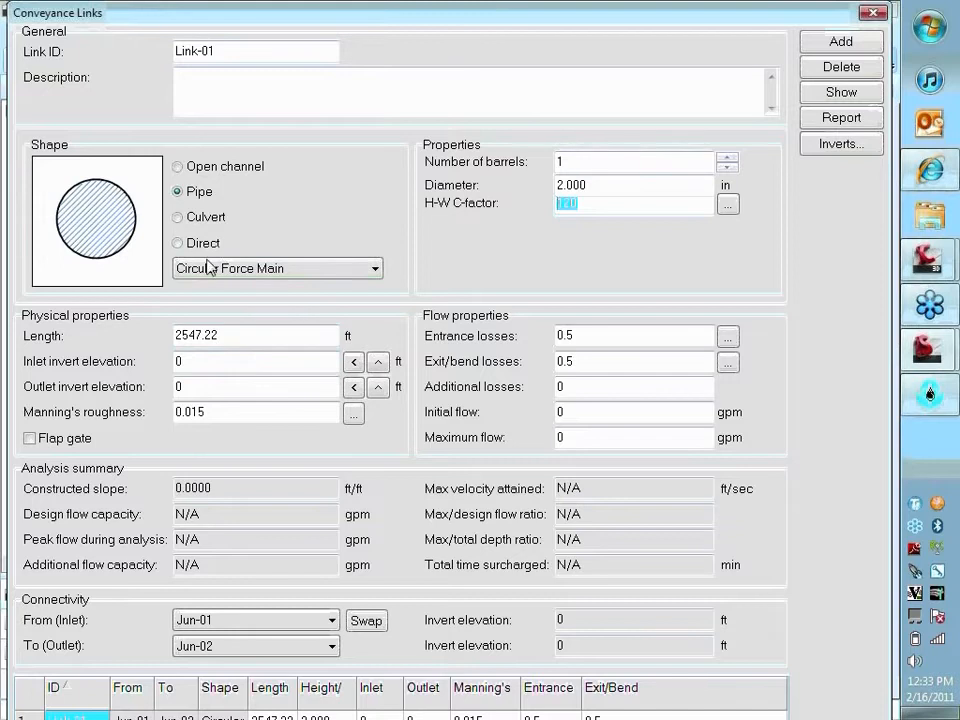
- Set the pipe's shape to Circular with a diameter of 6 in
click(238, 270)
click(228, 292)
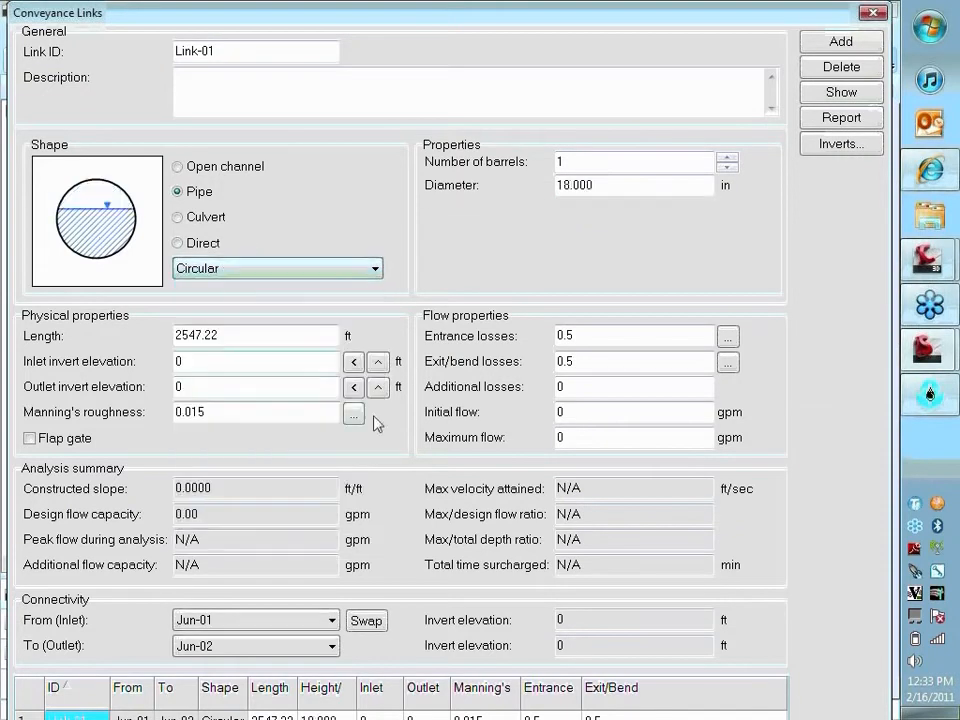
double_click(574, 184)
text(6)
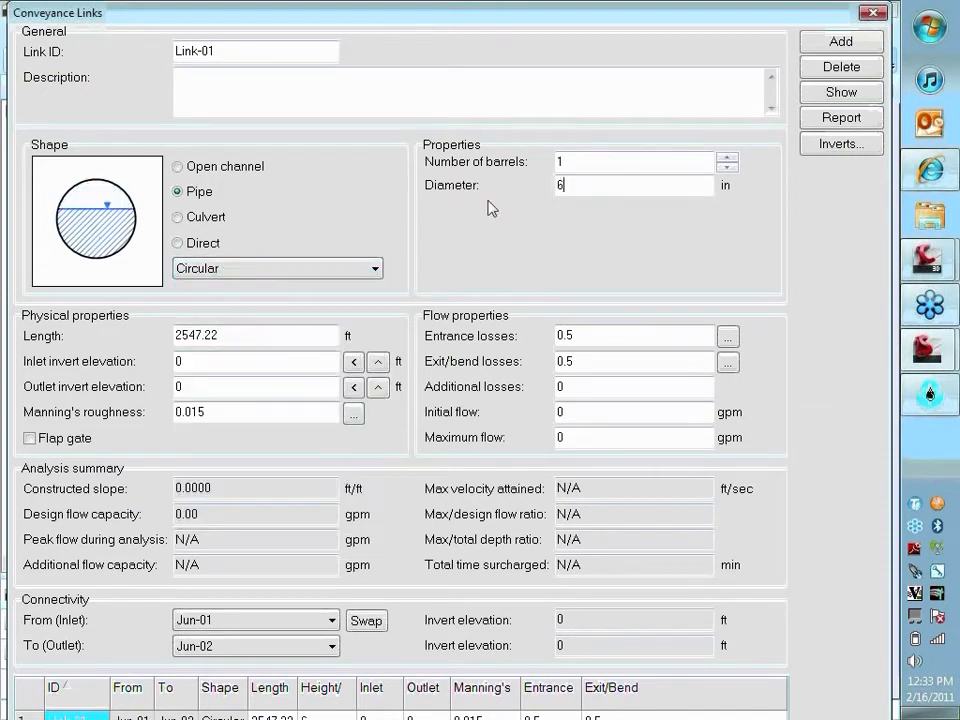
click(615, 160)
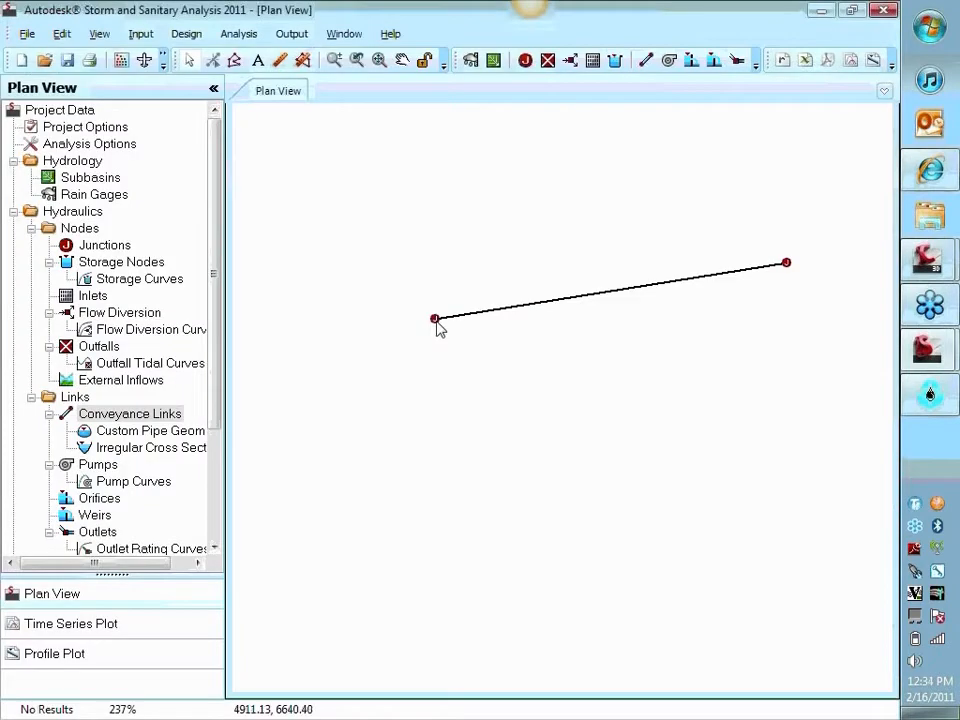
- Change the upstream junction's ID to Source
double_click(436, 322)
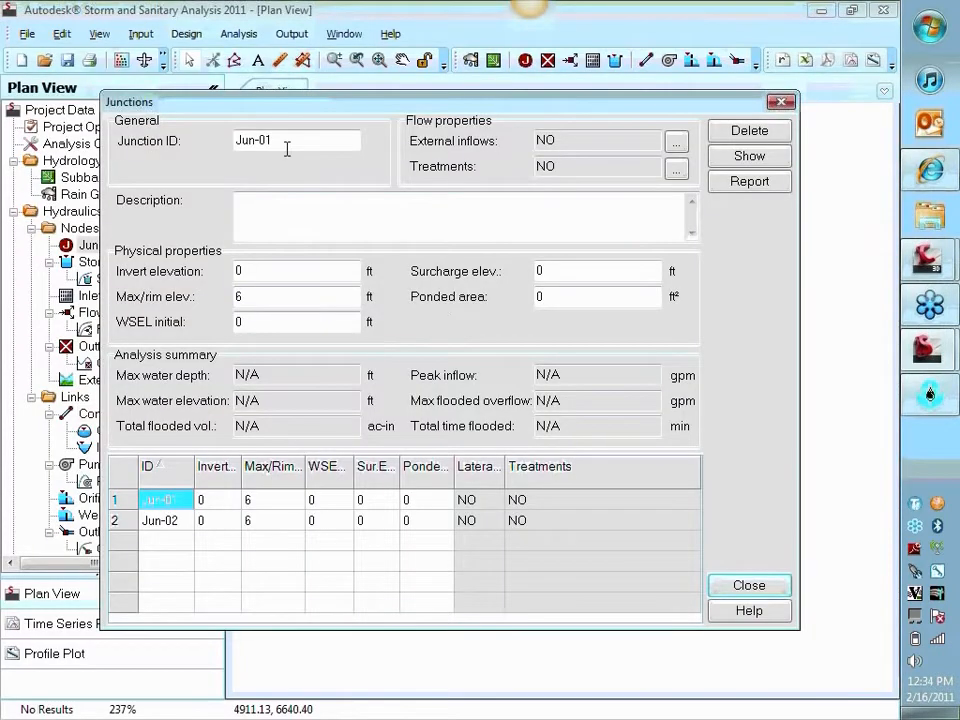
double_click(338, 140)
text(Source)
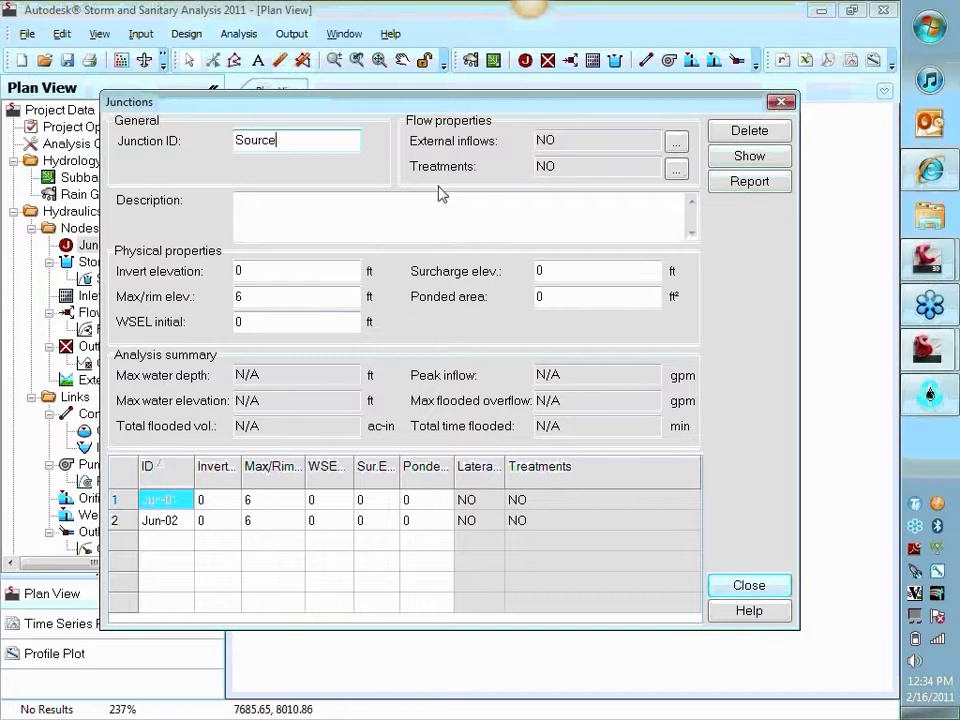
click(531, 199)
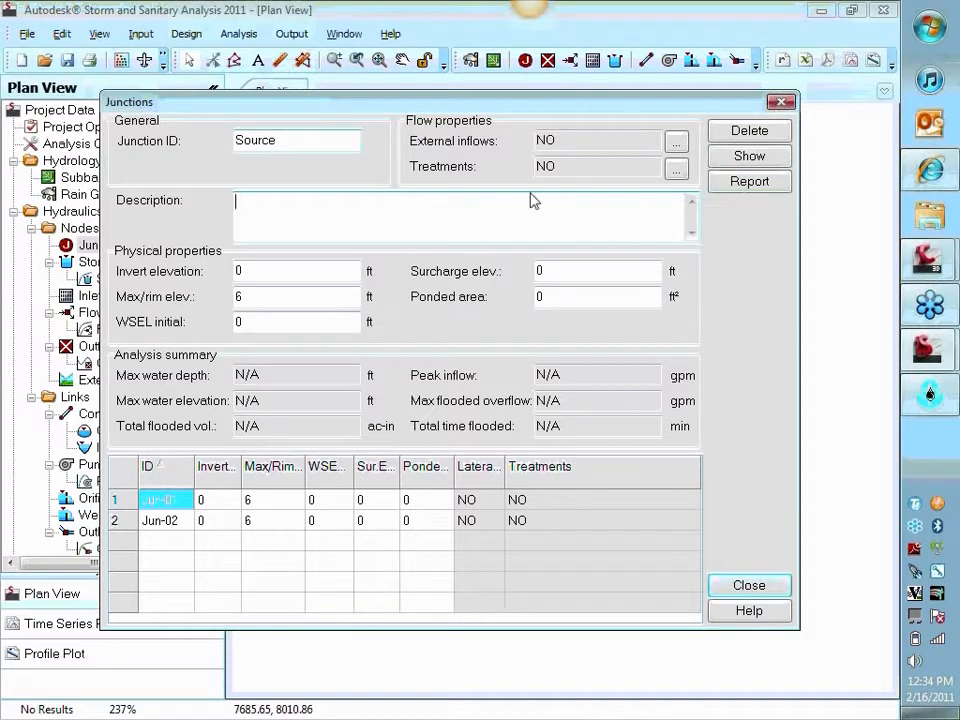
- Set the Source junction's max/rim elevation to 105 ft and its invert elevation to 100 ft
double_click(248, 300)
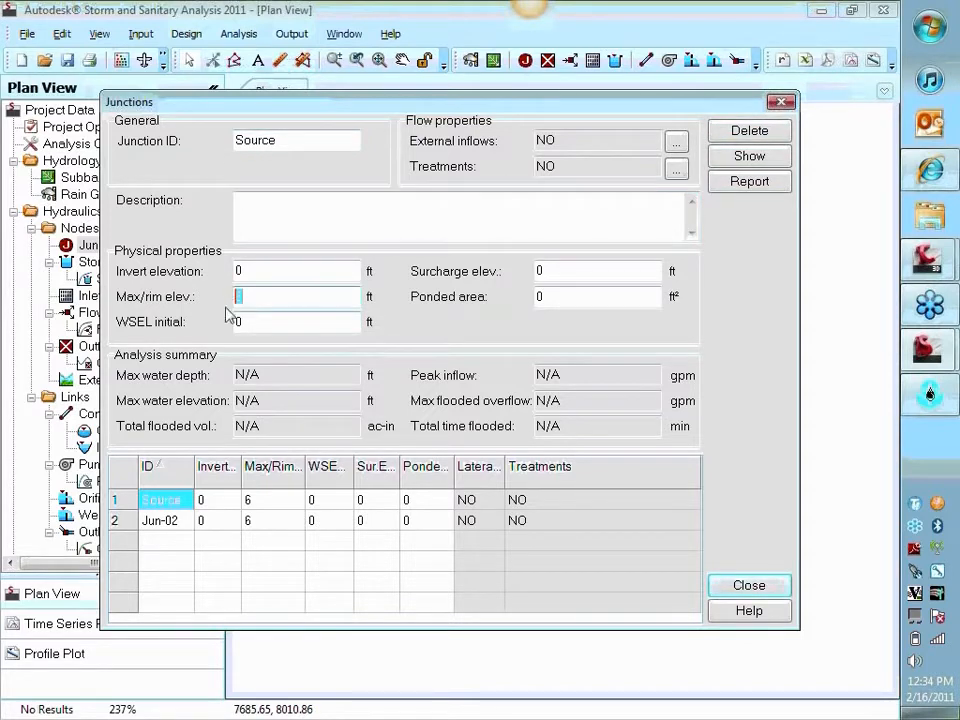
text(150)
text(085)
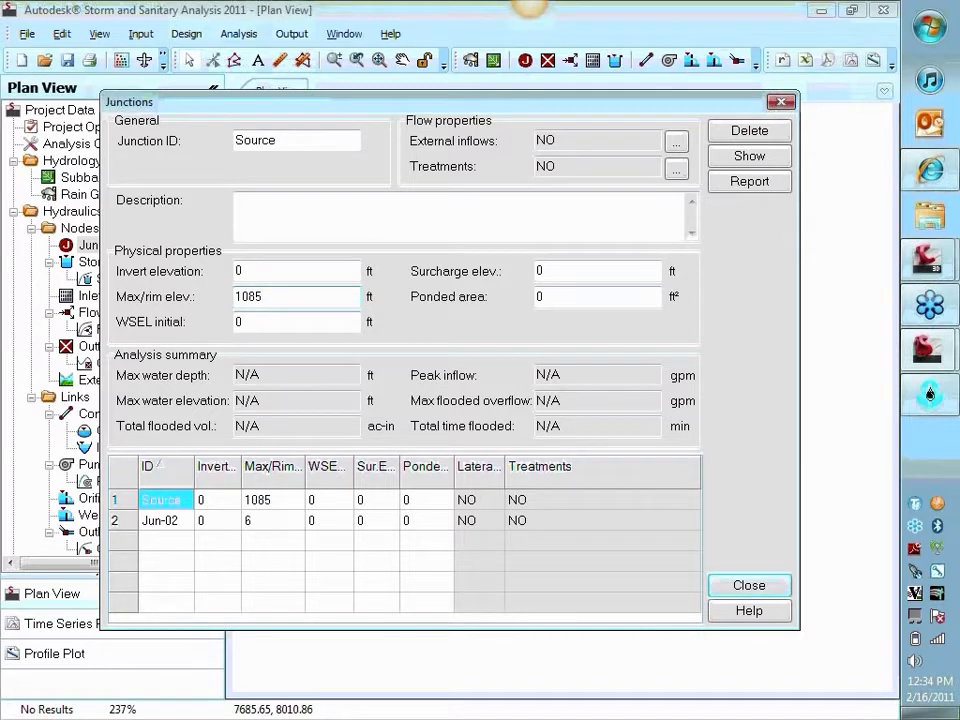
text(5)
key(shift+Tab)
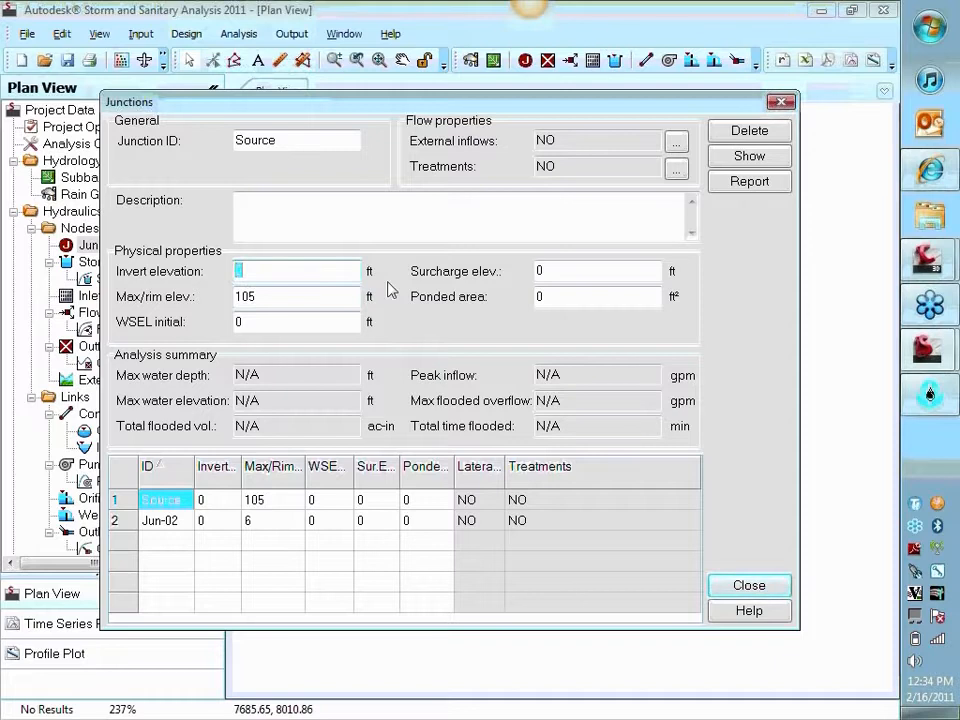
text(100)
click(362, 323)
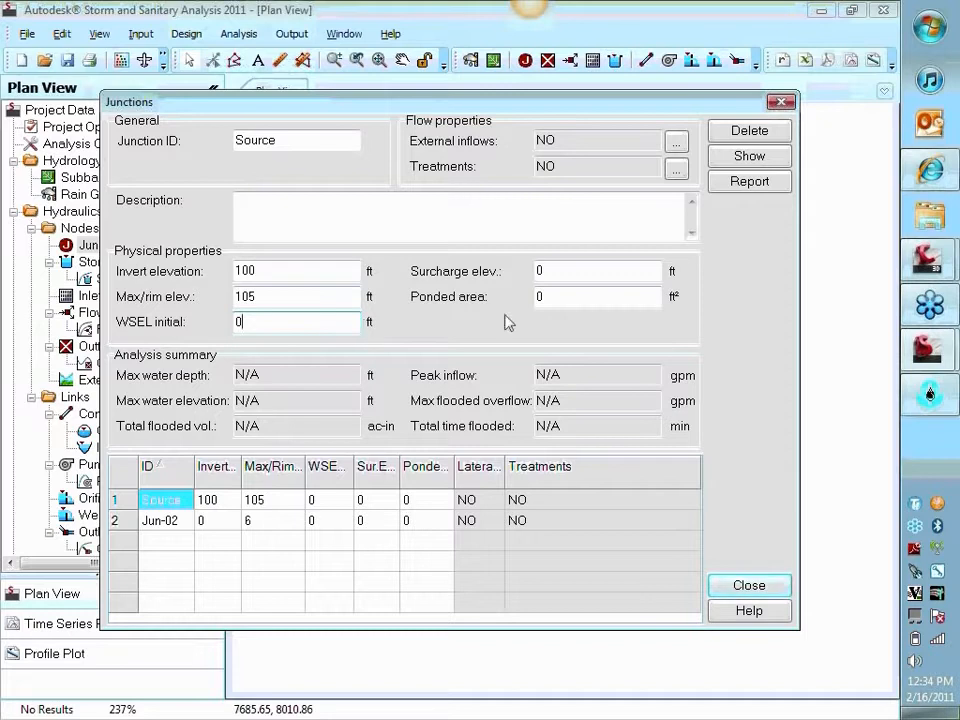
click(596, 271)
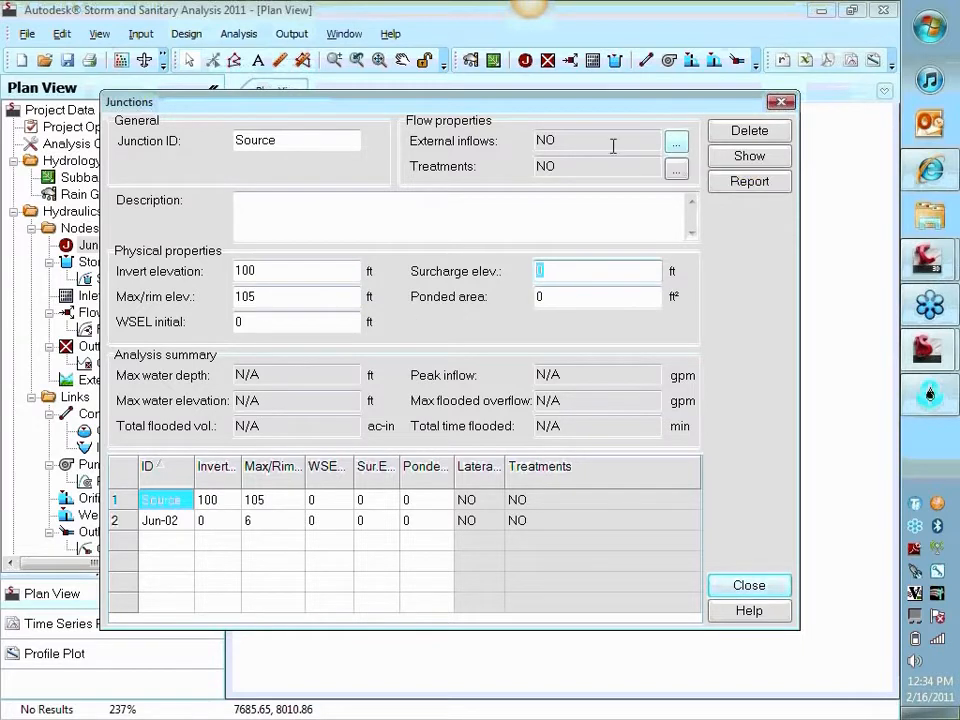
- Give the Source junction a dry weather external inflow averaging 5, with no time pattern assigned
drag(420, 100, 449, 341)
drag(700, 365, 630, 97)
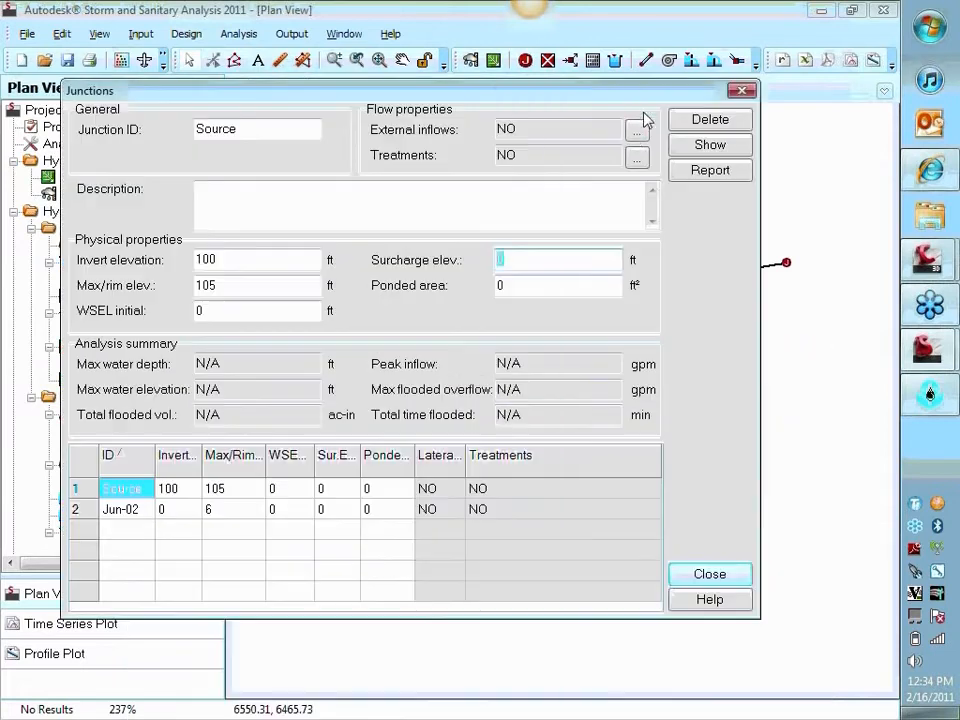
click(637, 129)
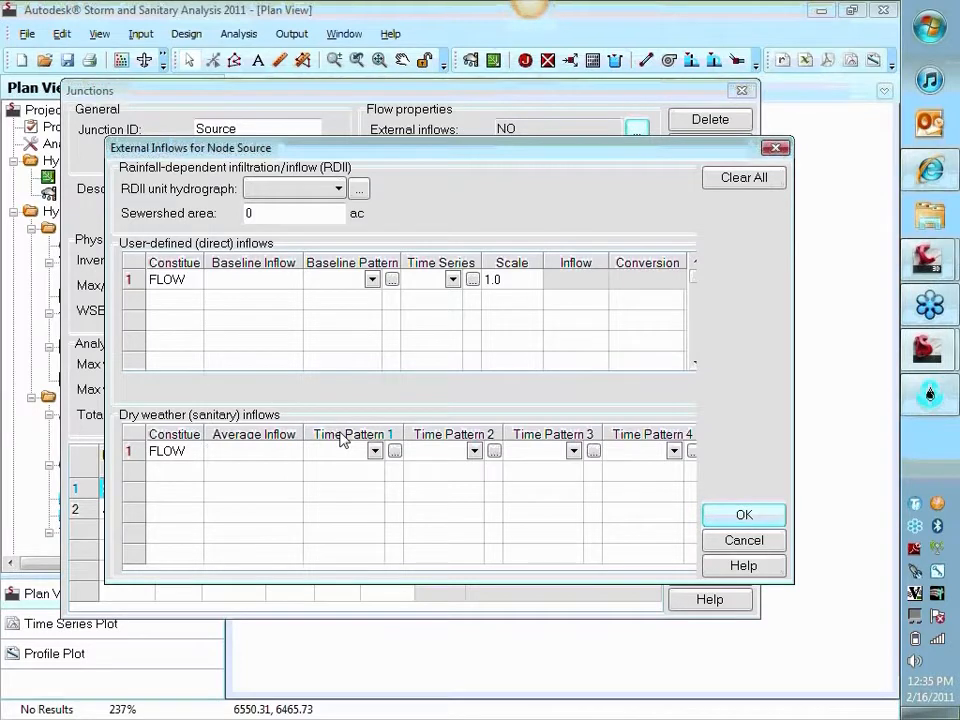
text(5)
click(334, 456)
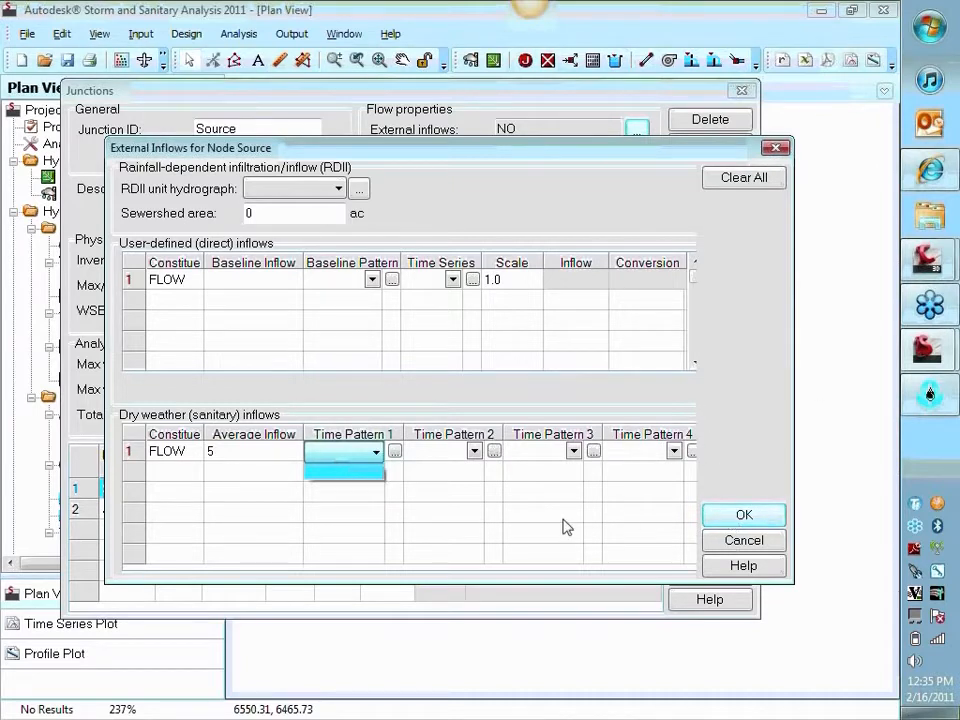
click(364, 469)
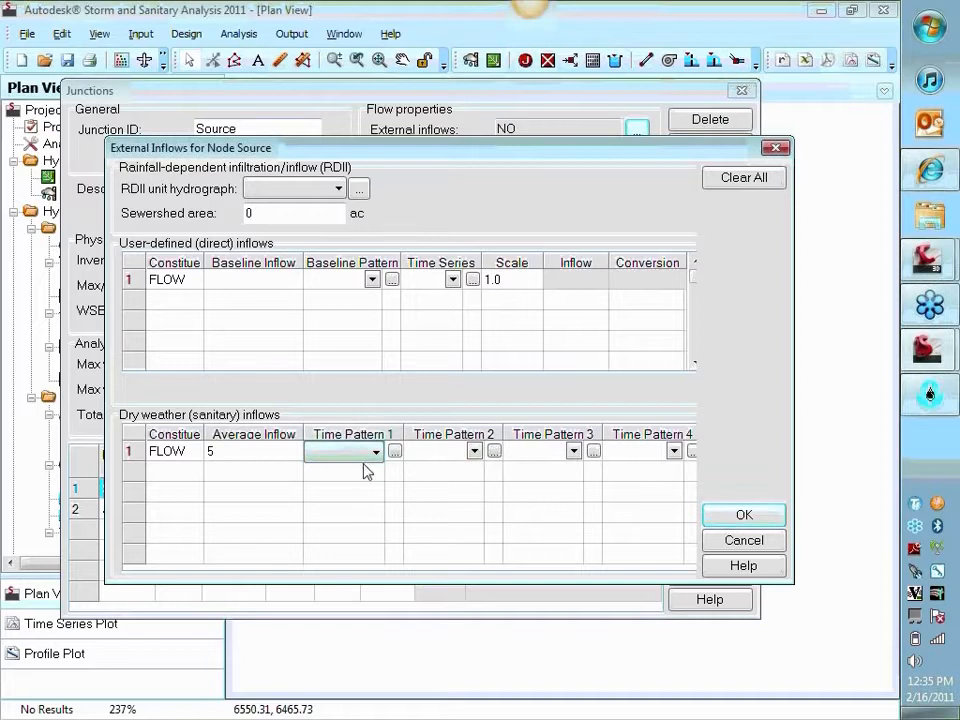
click(724, 520)
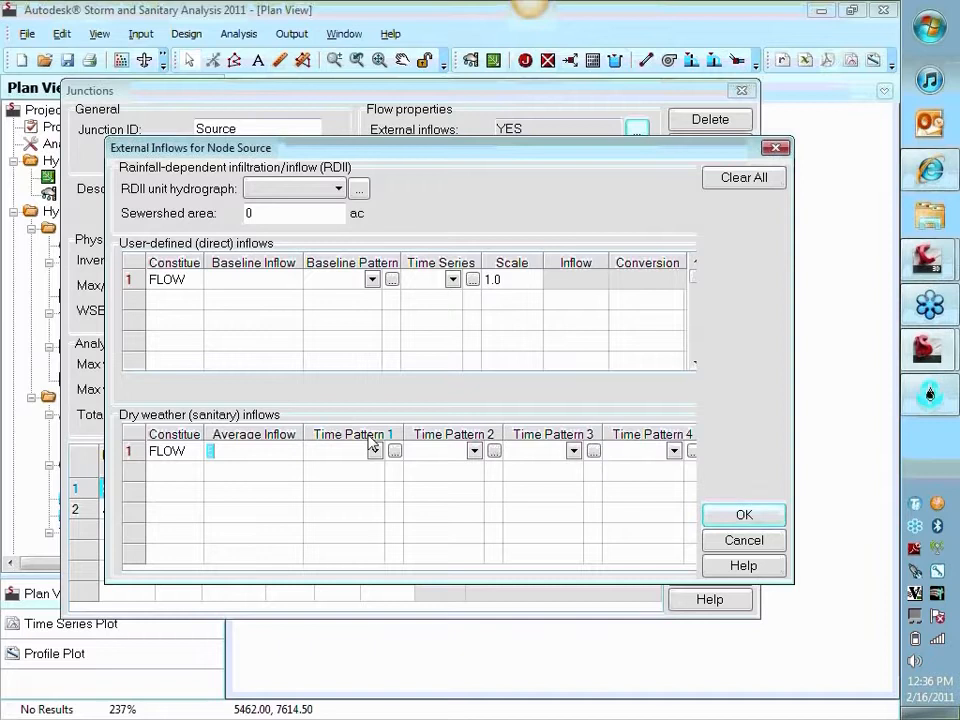
click(766, 517)
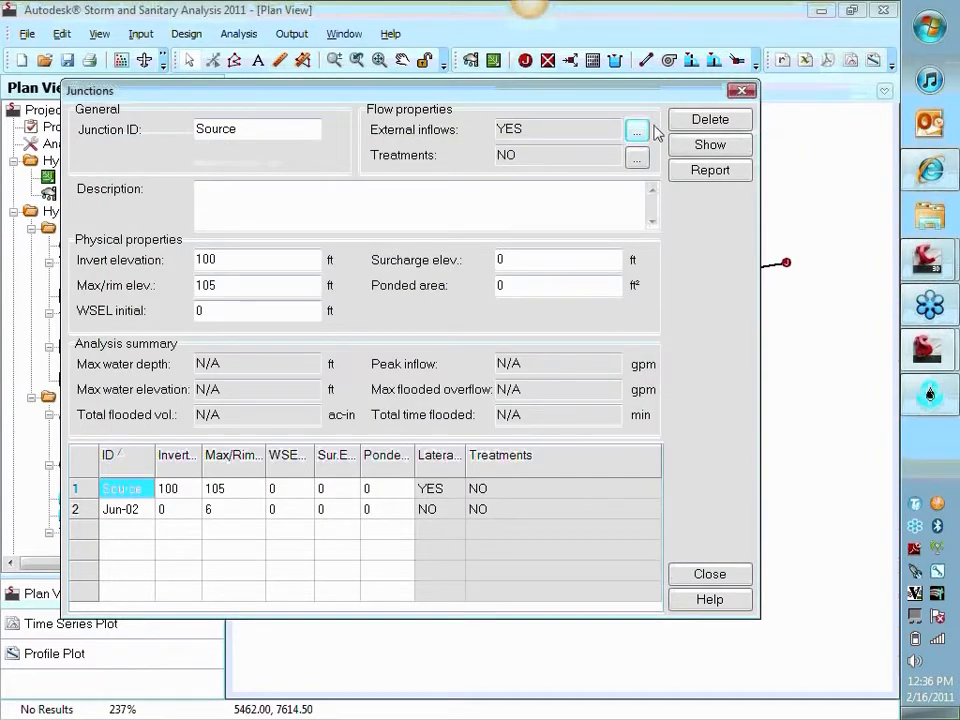
click(722, 573)
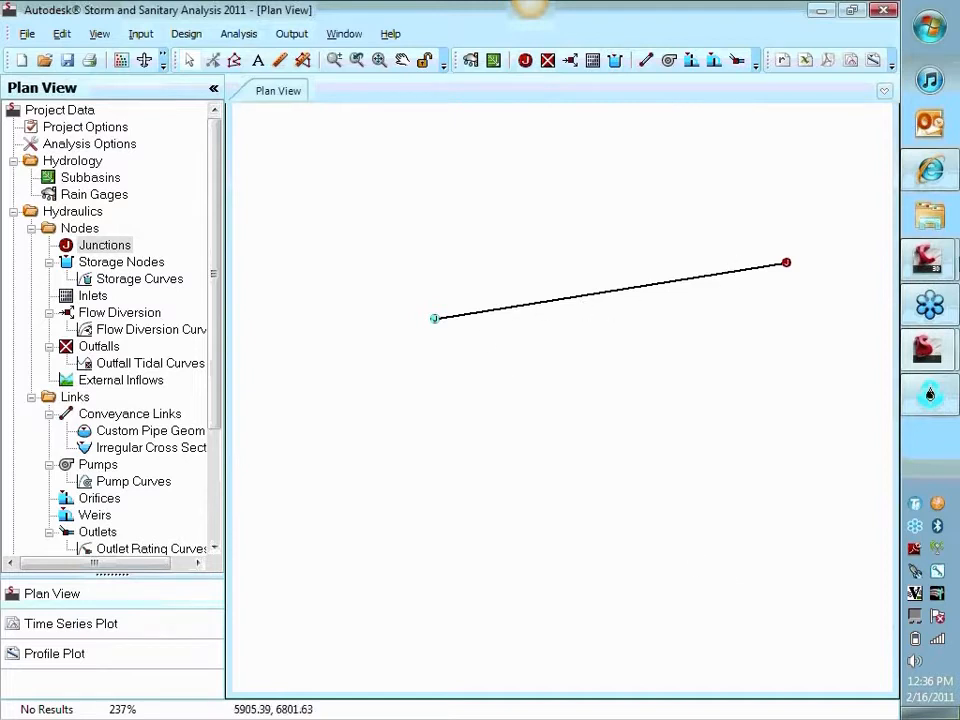
- Switch to the Westfall Sewer System project and open the external inflows of the Centerpoint-Source junction
mouse_move(932, 396)
click(795, 369)
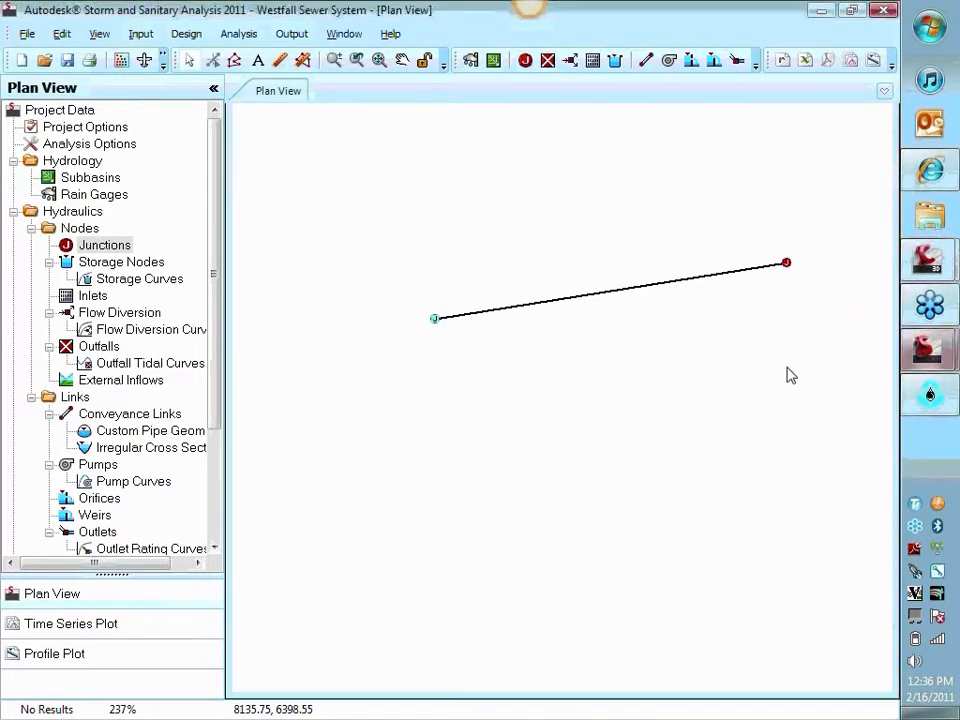
drag(724, 400, 622, 408)
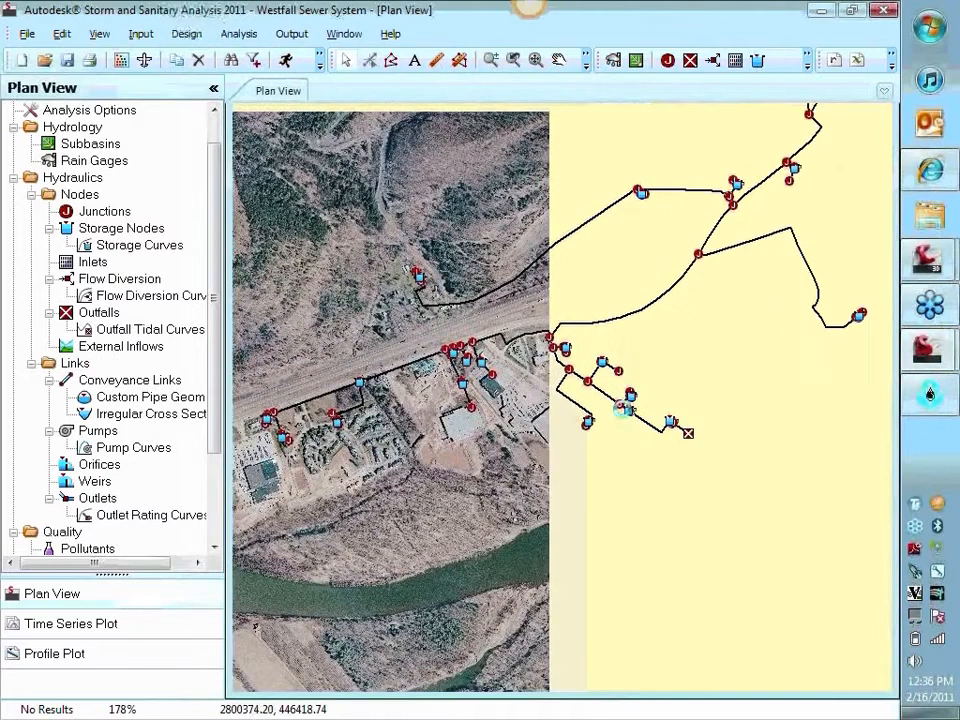
scroll(515, 405, up, 1)
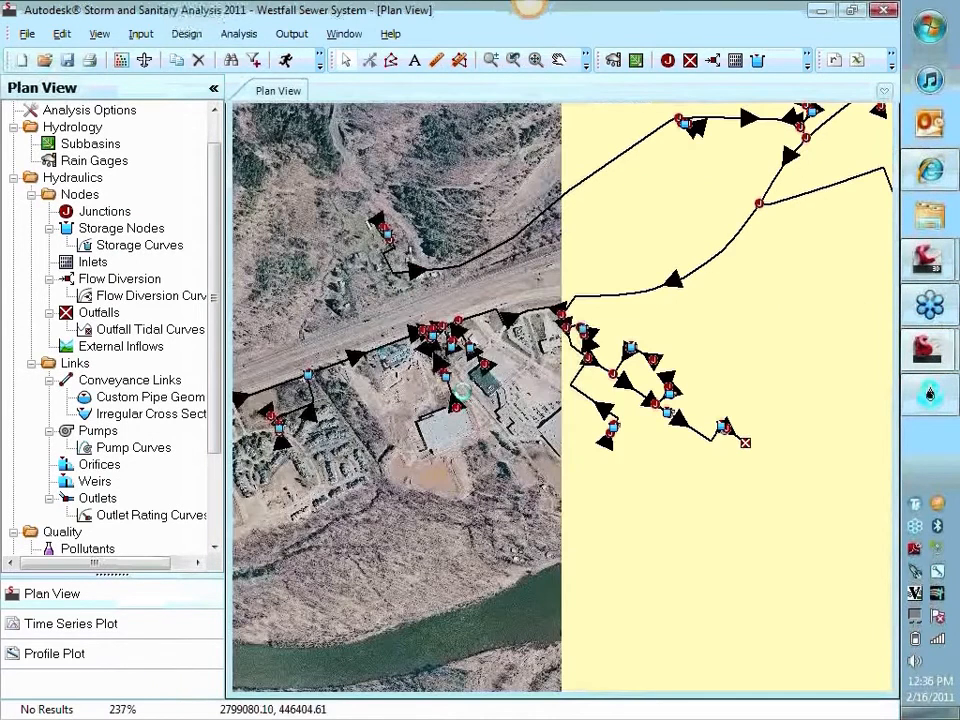
scroll(462, 390, up, 1)
scroll(507, 345, up, 2)
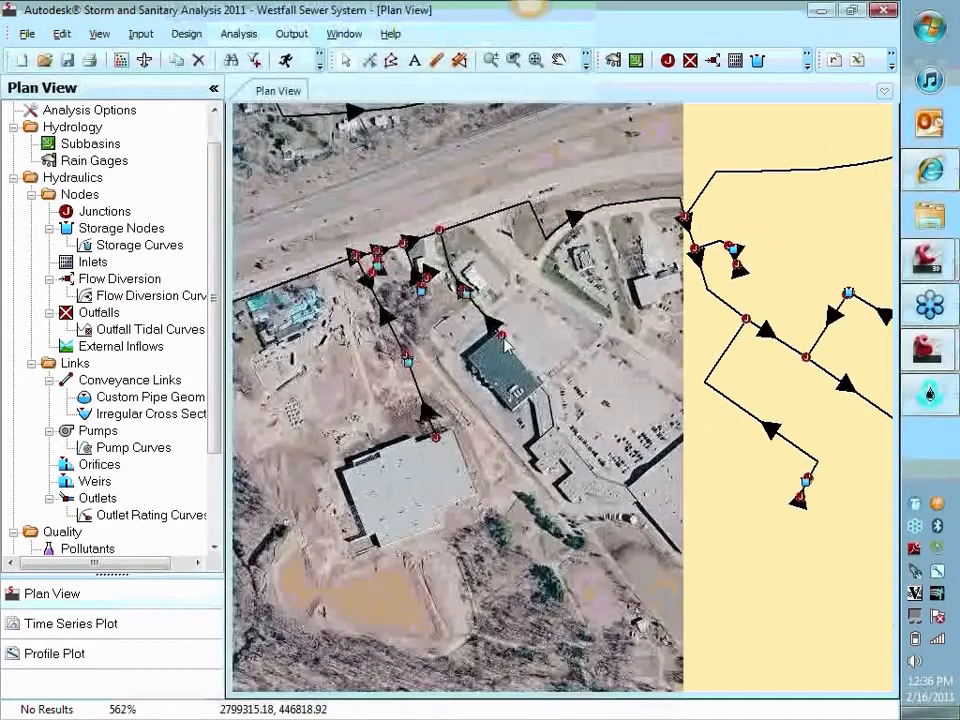
double_click(505, 342)
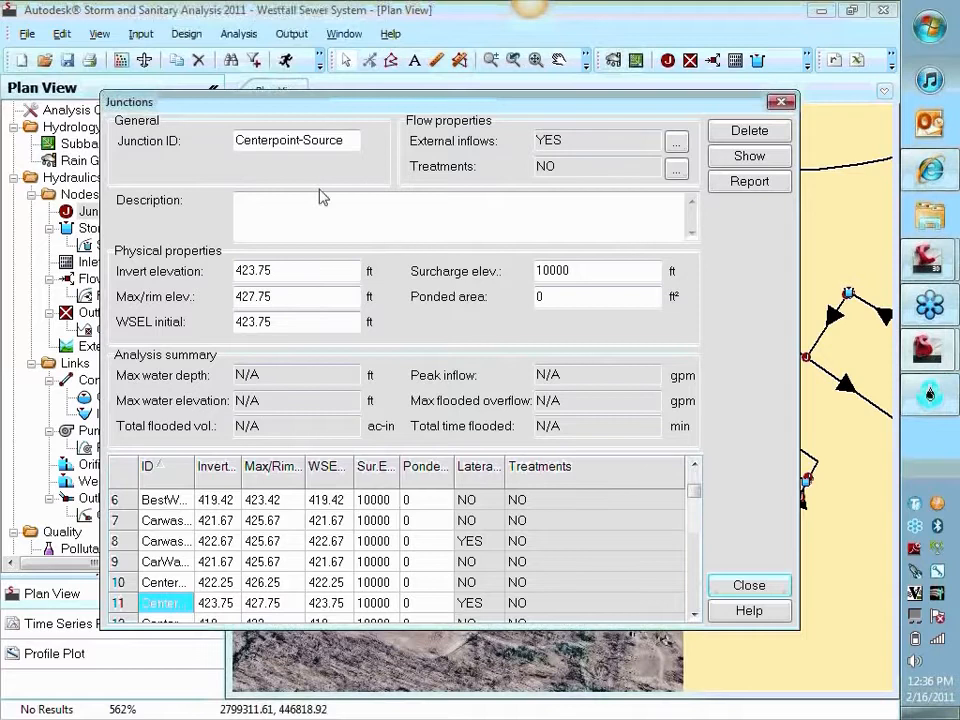
click(676, 141)
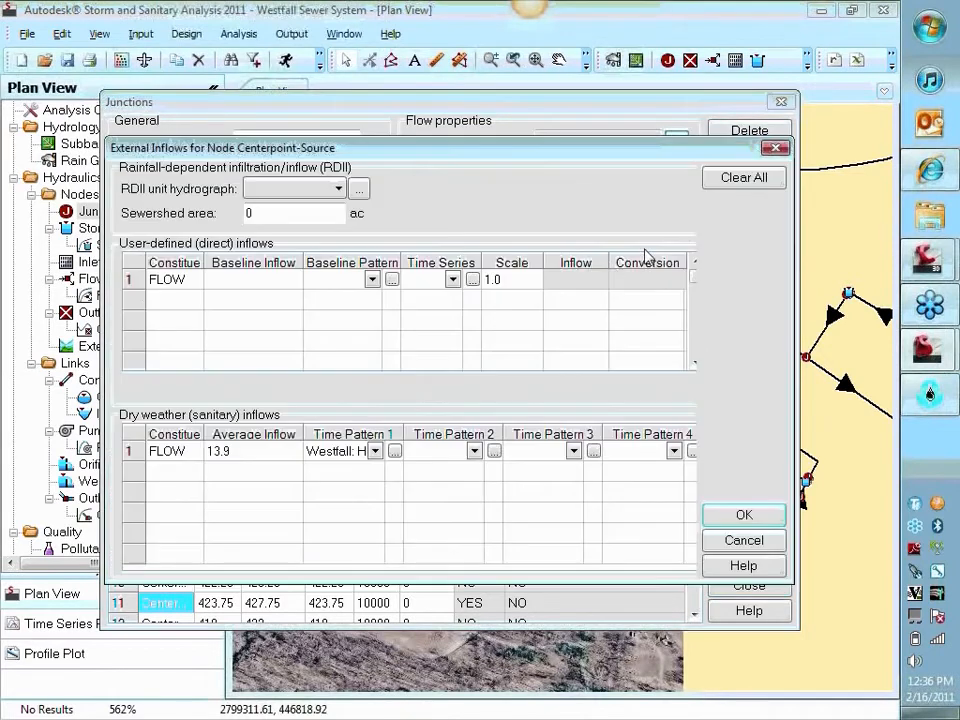
- Examine the Westfall: Hourly sanitary time pattern assigned to the dry weather inflow and its available type options
click(395, 451)
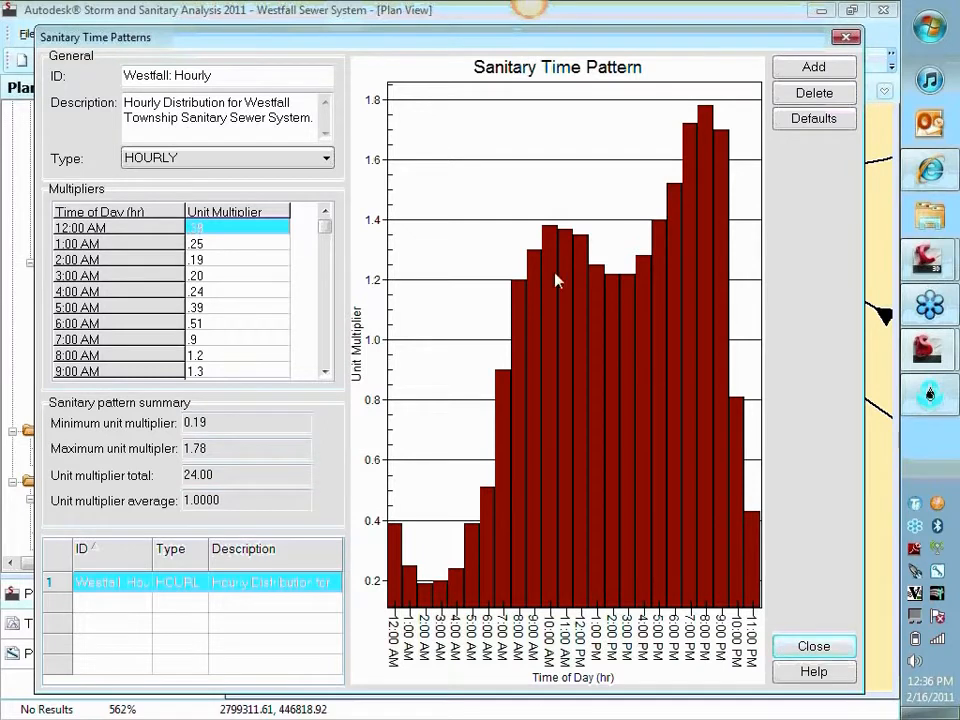
click(258, 162)
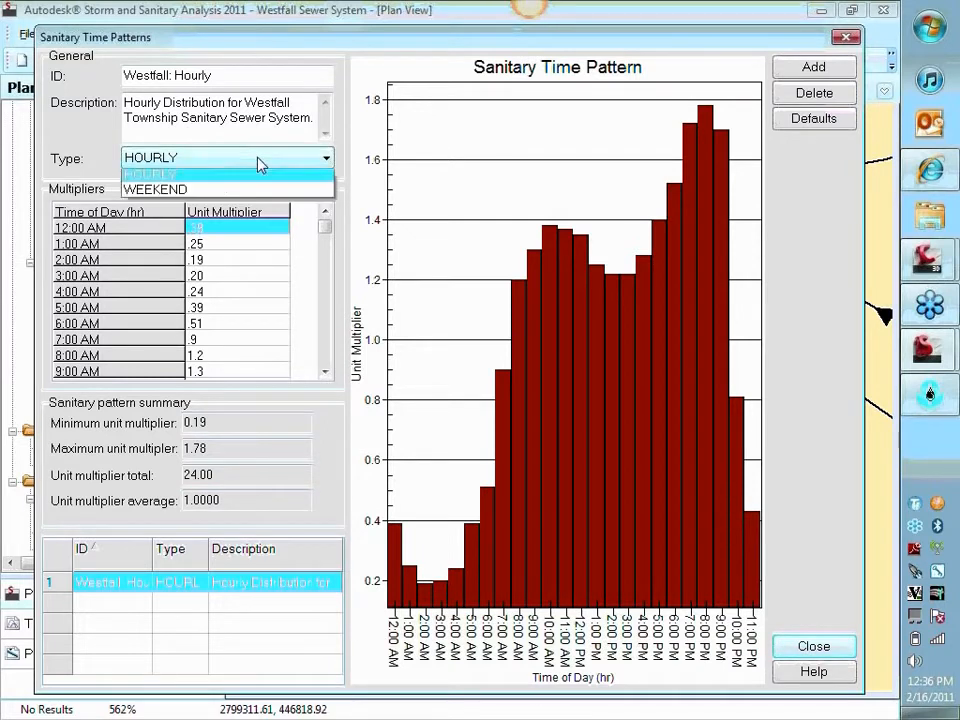
click(366, 78)
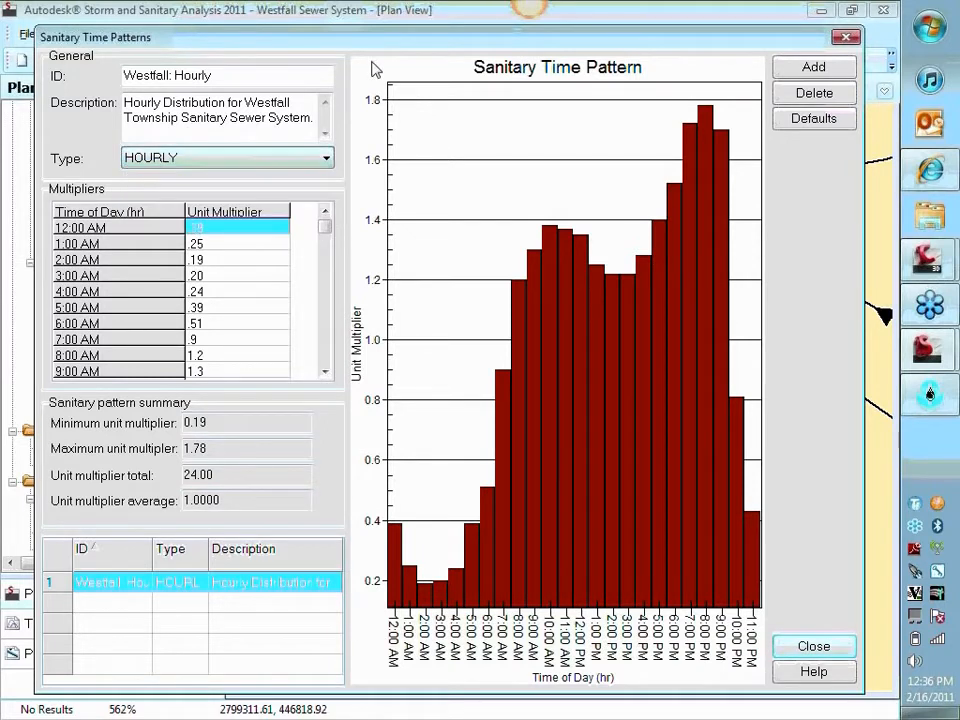
- Add a sanitary time pattern, try the Daily, Weekend and Monthly types, and return it to Hourly
click(814, 67)
click(285, 157)
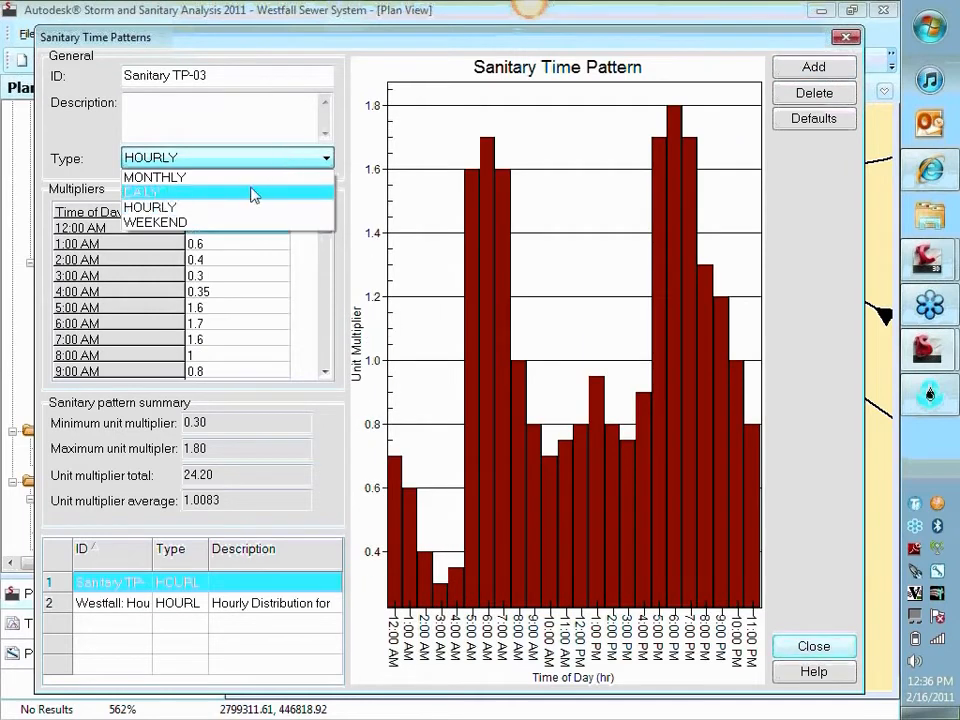
click(262, 192)
click(268, 161)
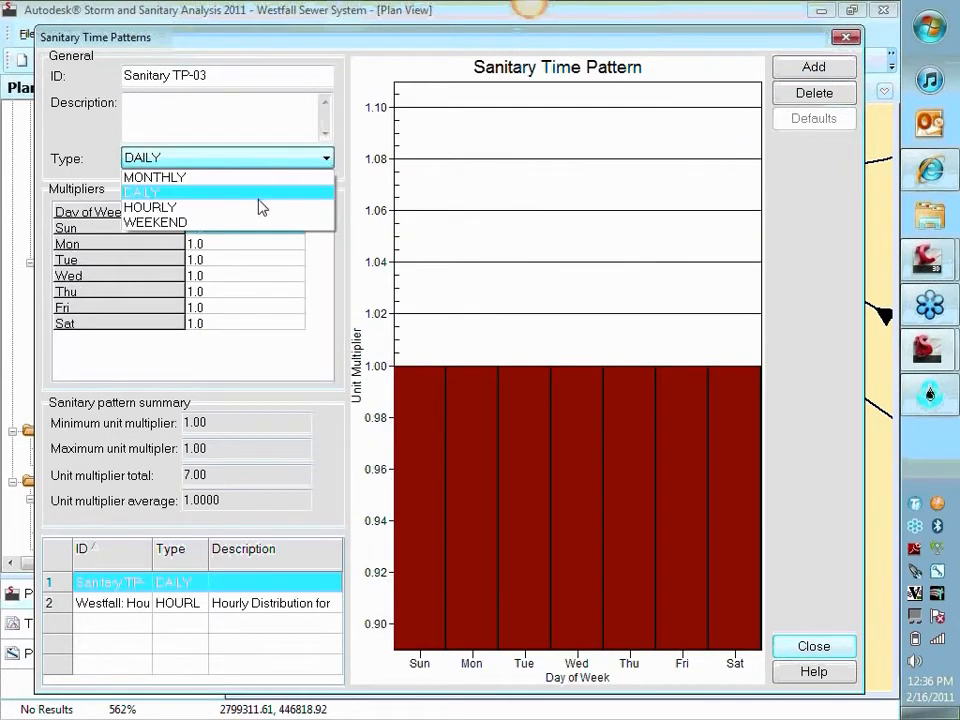
click(260, 207)
click(272, 162)
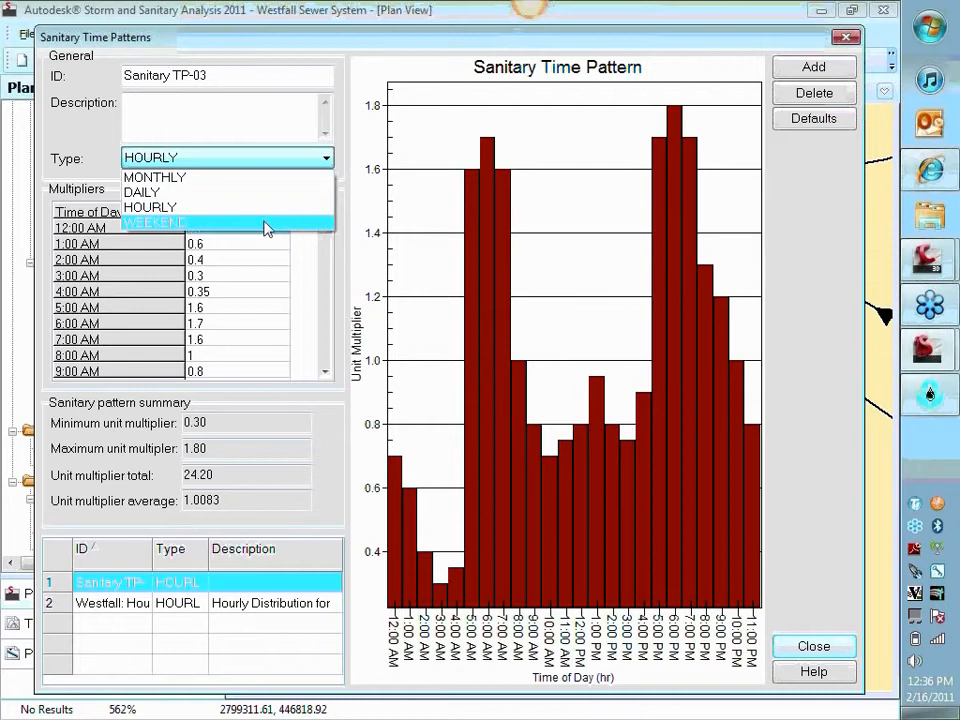
click(267, 222)
click(294, 161)
click(285, 177)
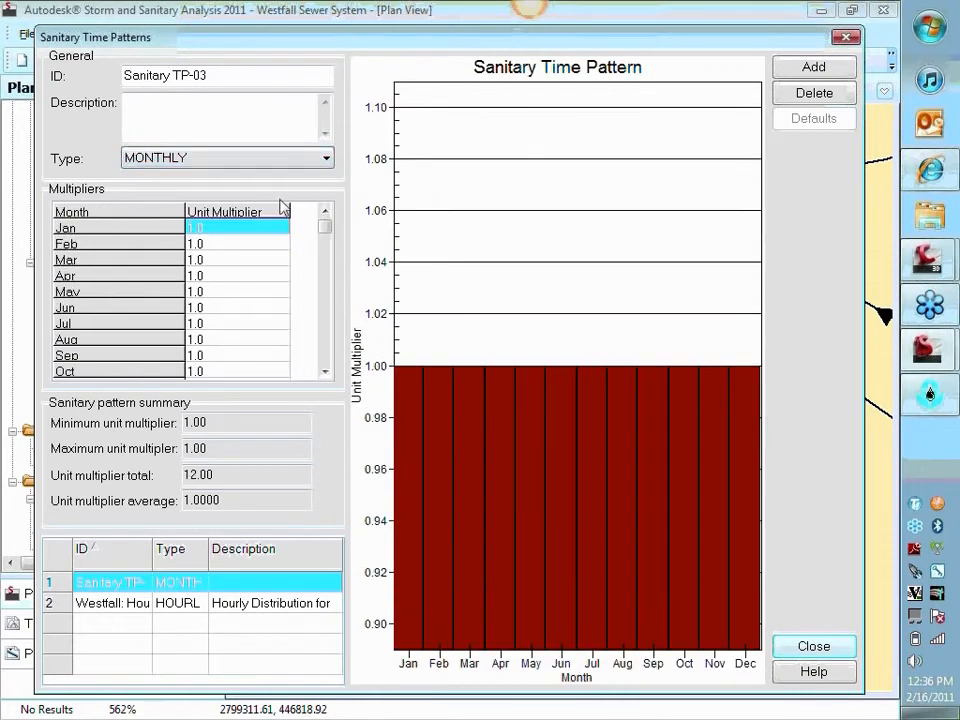
click(291, 161)
click(270, 207)
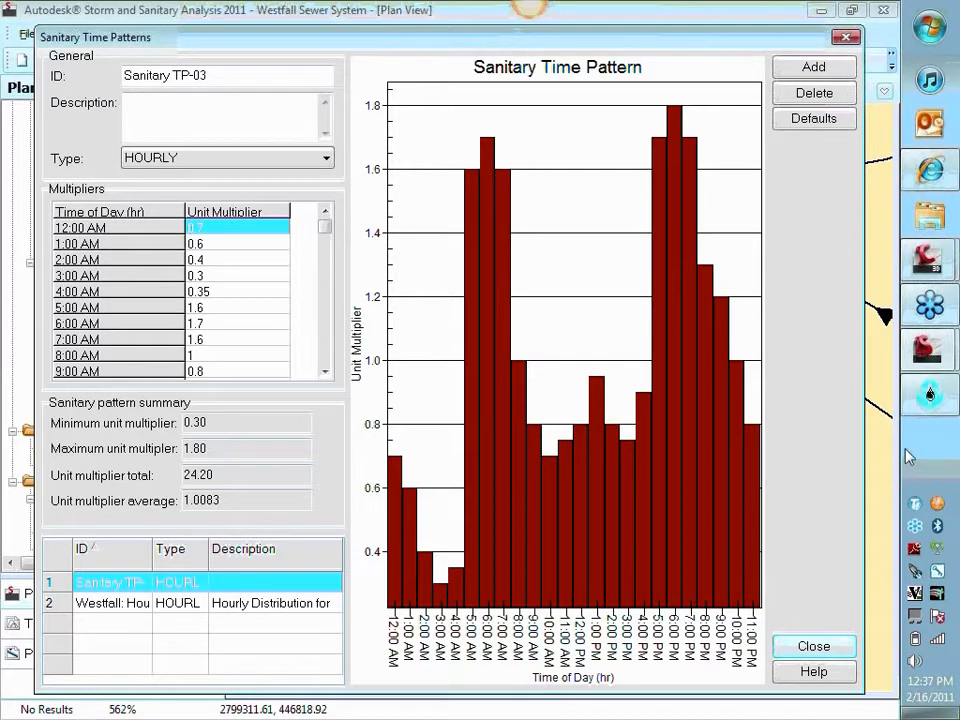
- Close the time patterns, cancel the Centerpoint-Source inflow changes and switch back to the two-junction network project
click(812, 650)
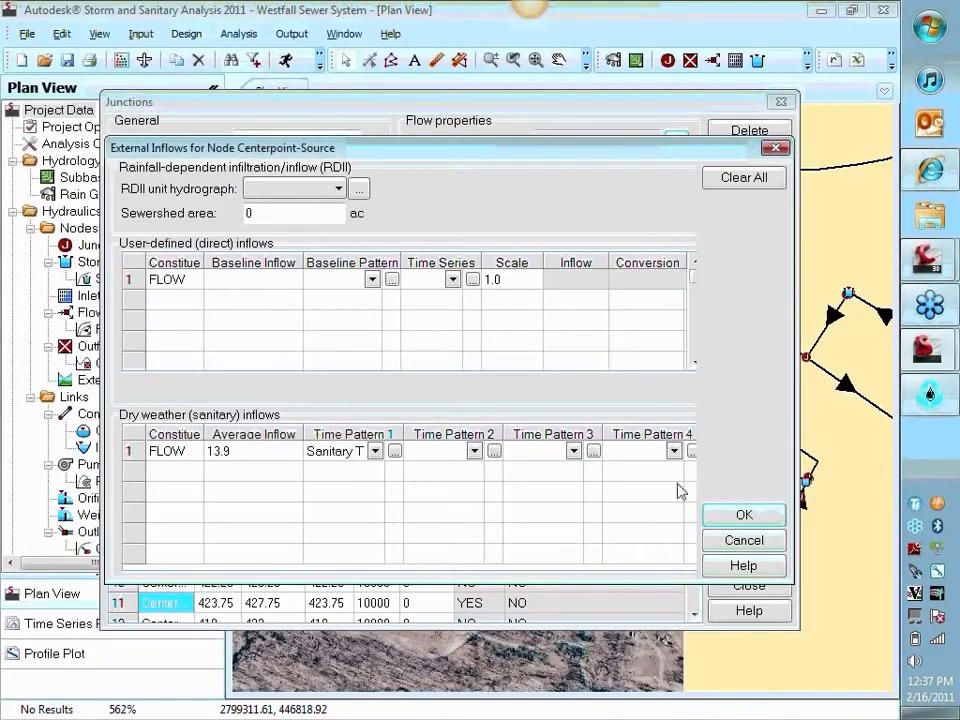
click(743, 541)
mouse_move(928, 350)
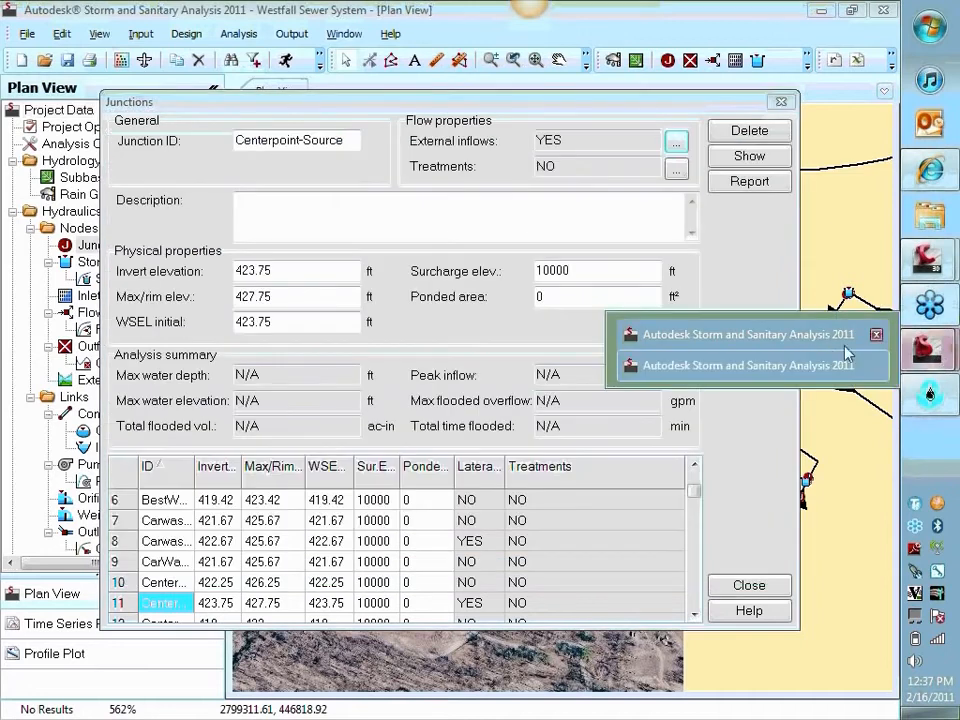
click(789, 340)
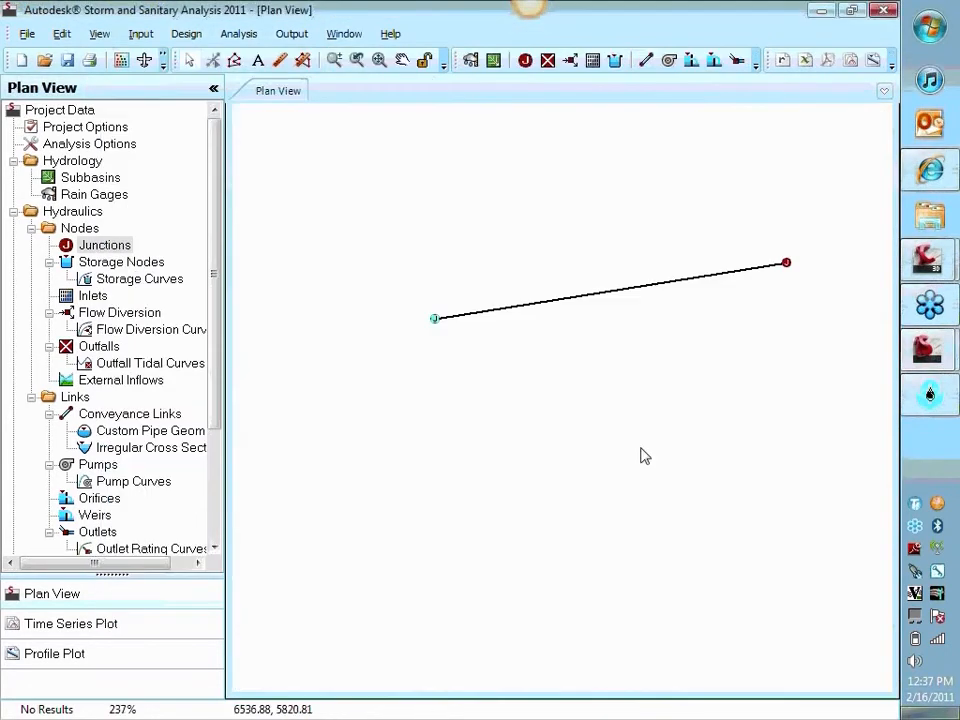
- Set the pipe's inlet invert elevation to 100 ft by matching it to the Source junction's invert
click(508, 318)
double_click(508, 318)
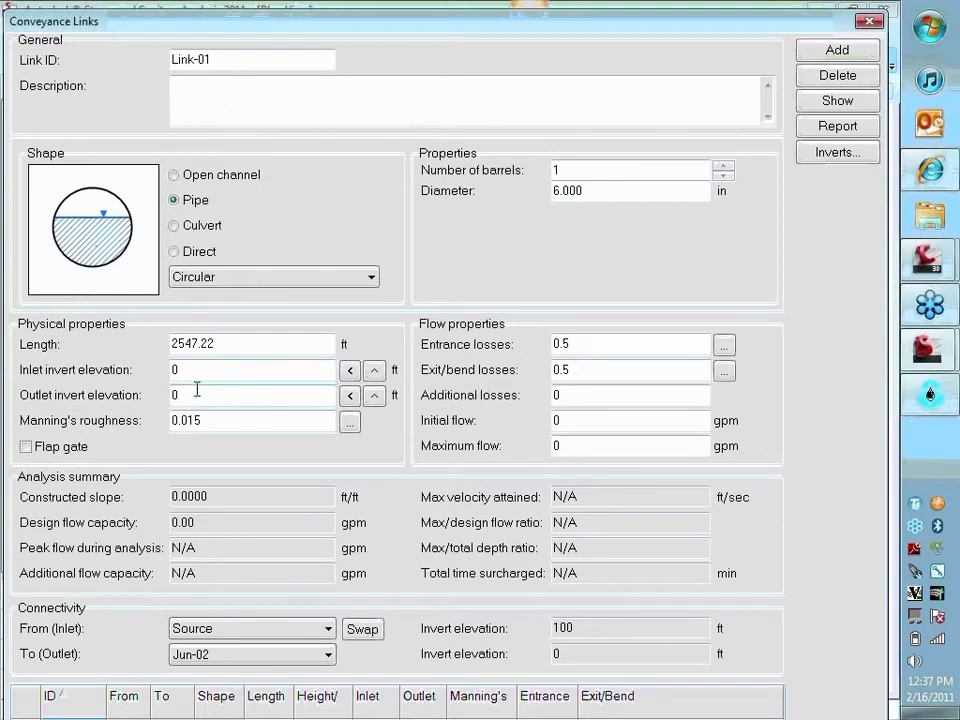
click(350, 370)
click(218, 396)
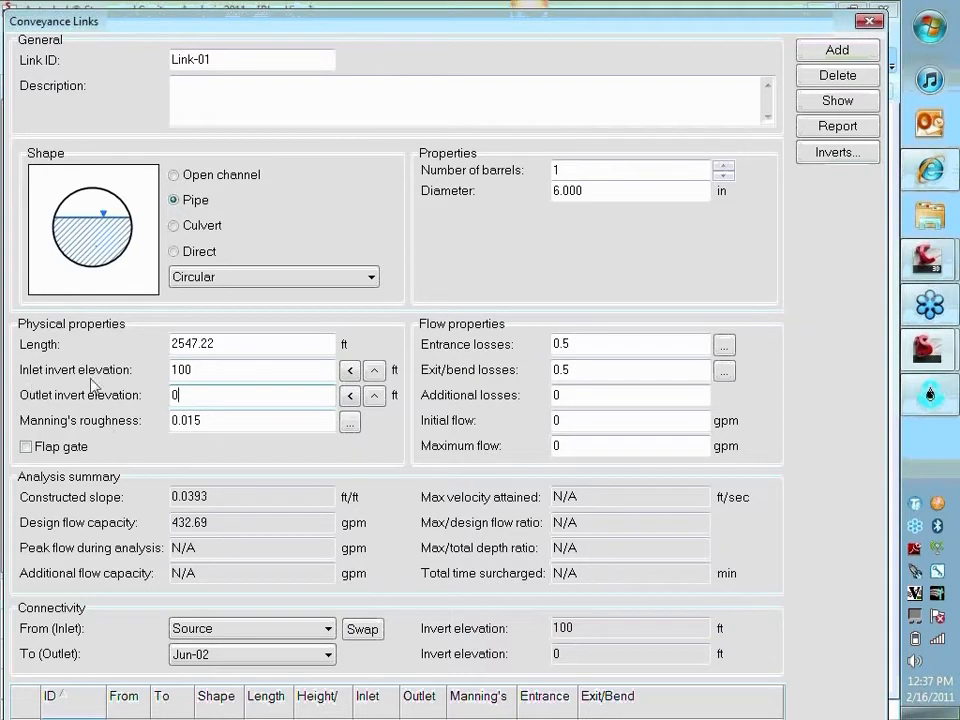
key(Escape)
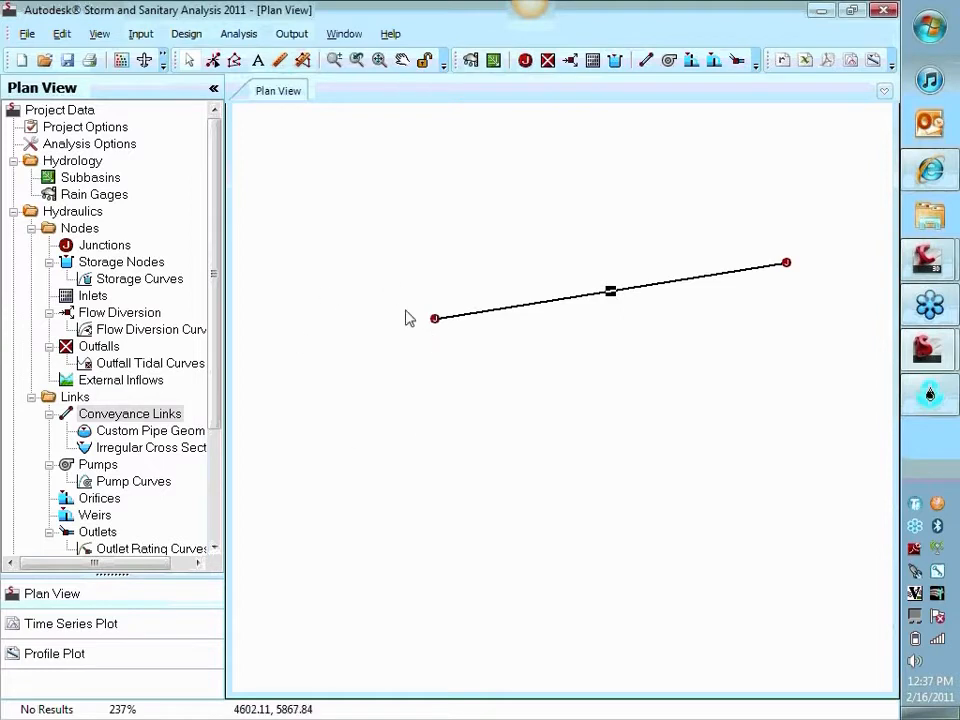
- Set the downstream junction's invert elevation to 95 ft
drag(606, 346, 417, 389)
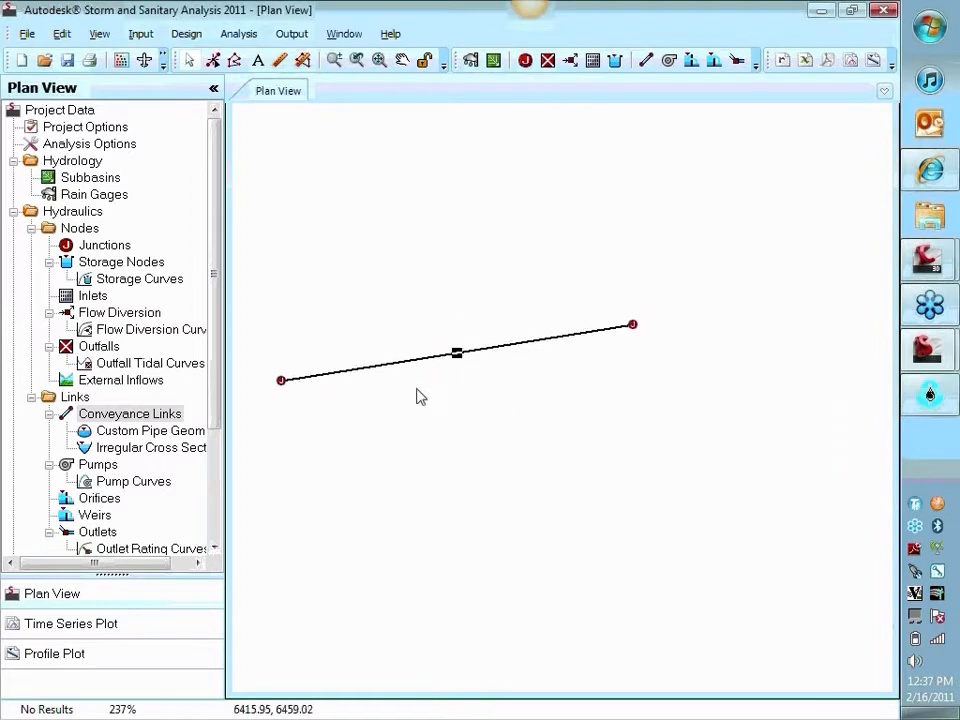
click(633, 327)
double_click(633, 327)
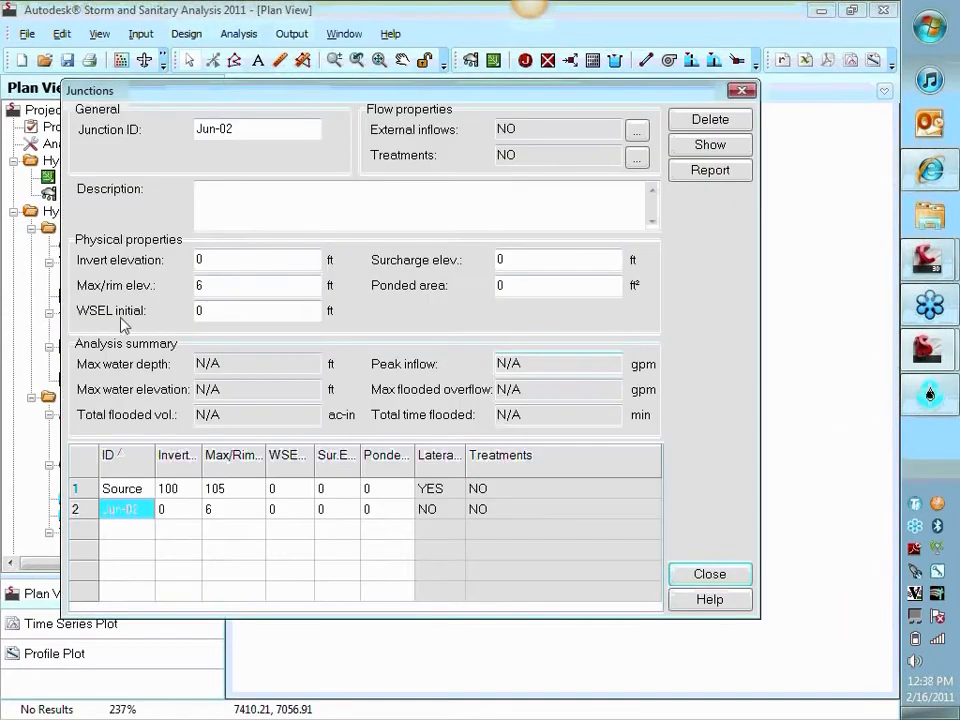
click(231, 263)
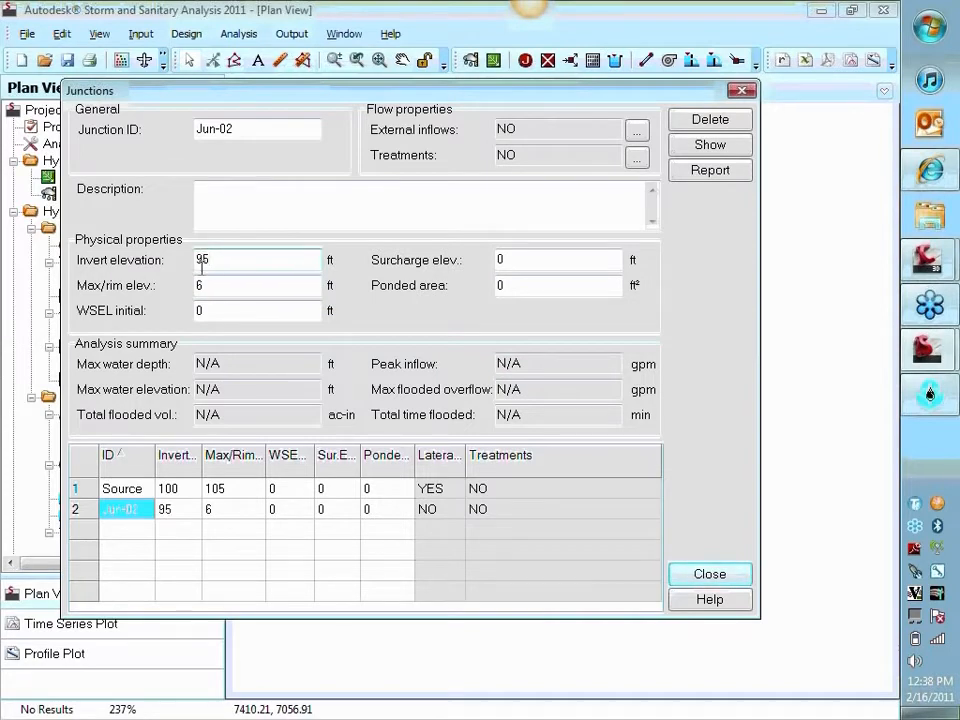
- Set the downstream junction's rim elevation to 105 ft and rename it MH-1
key(Tab)
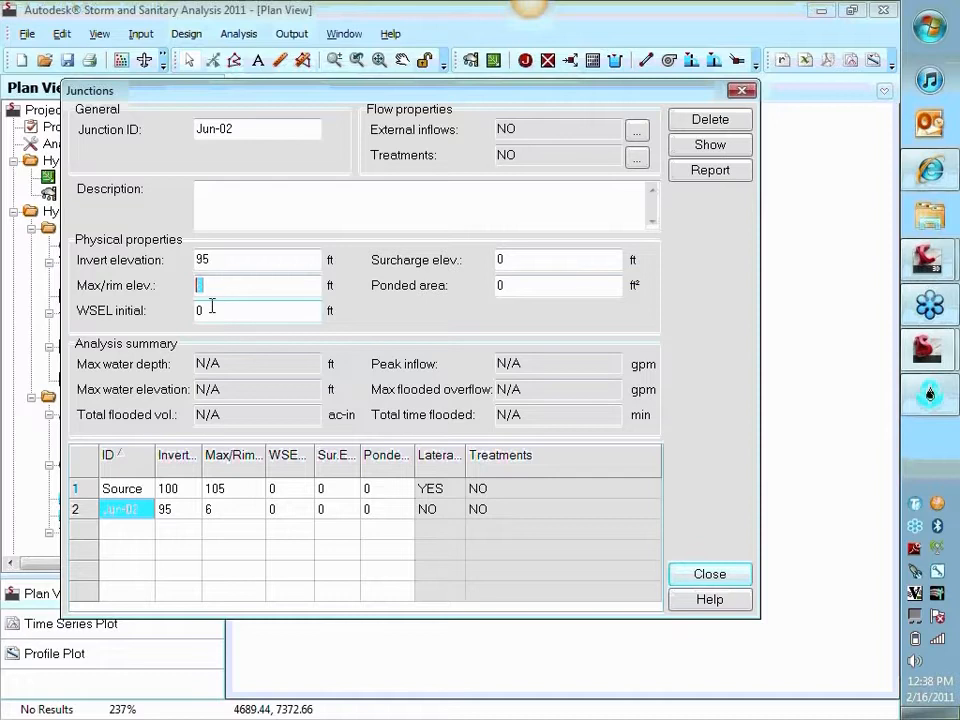
text(105)
click(246, 311)
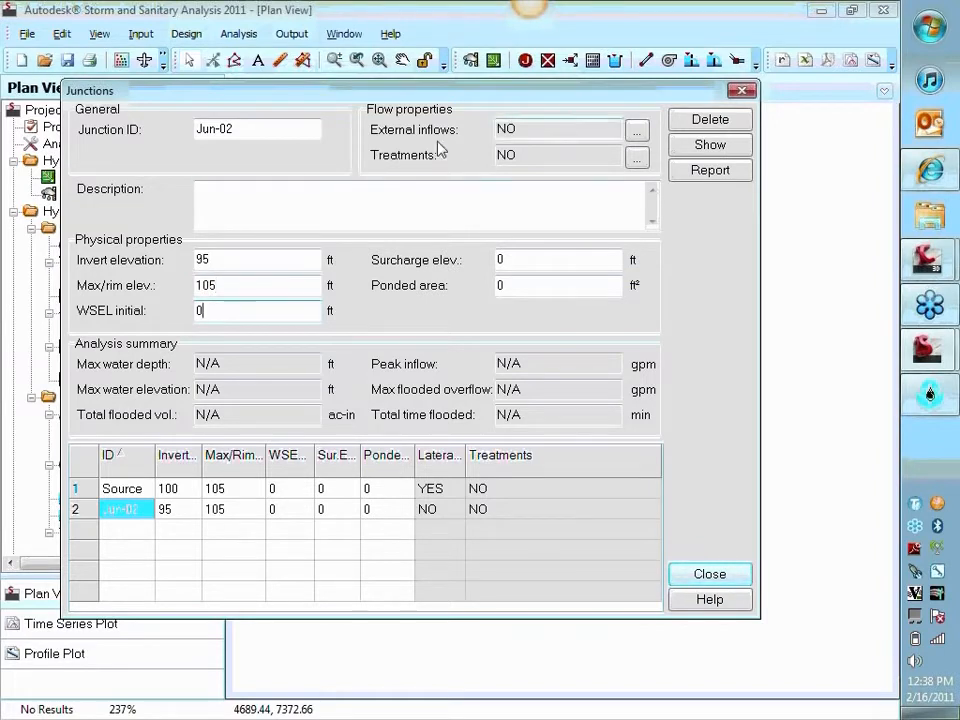
double_click(266, 130)
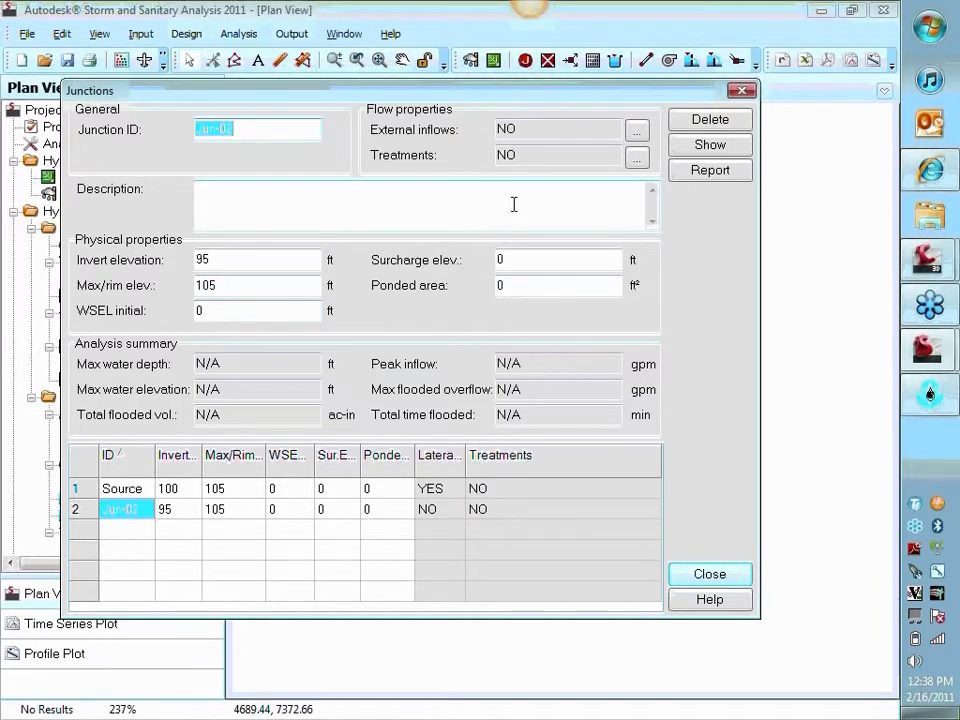
text(MH-1)
click(709, 575)
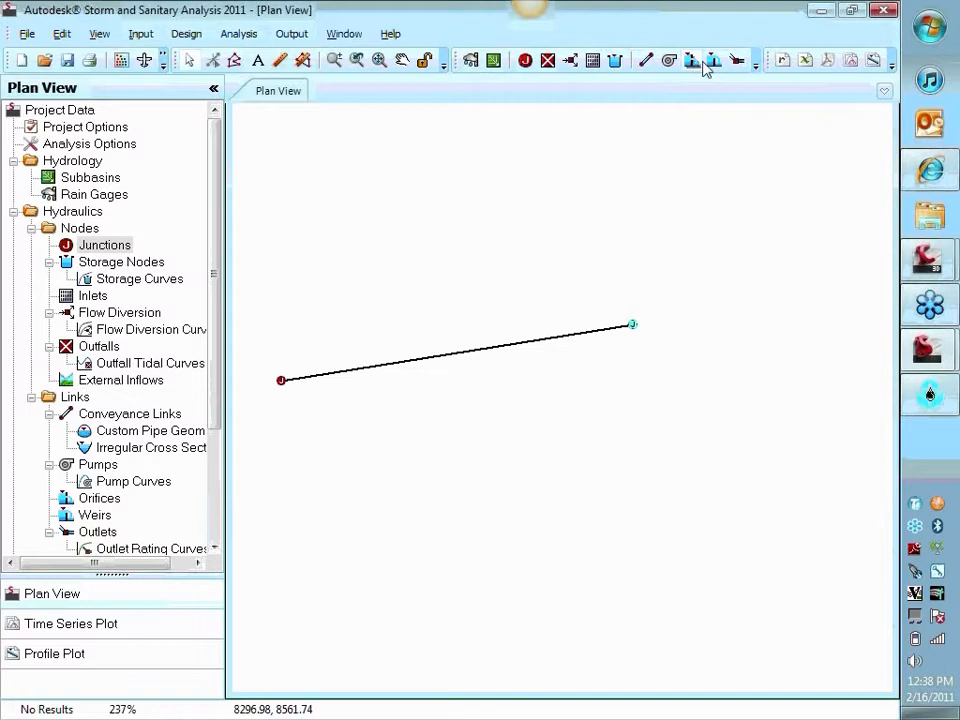
- Place a storage node in the plan just above junction MH-1
click(619, 64)
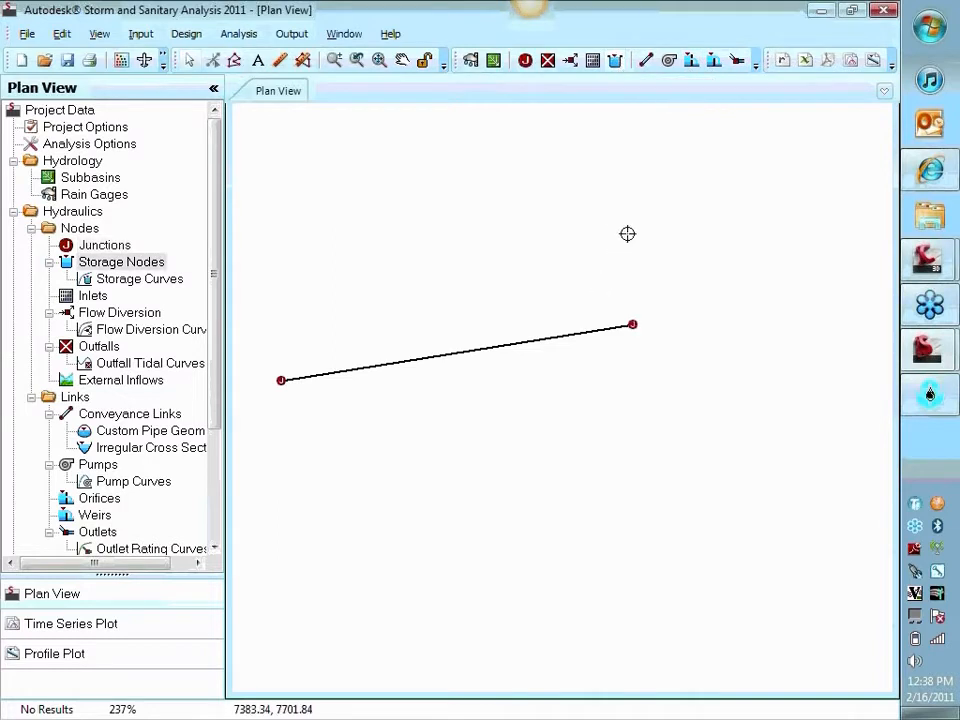
click(627, 234)
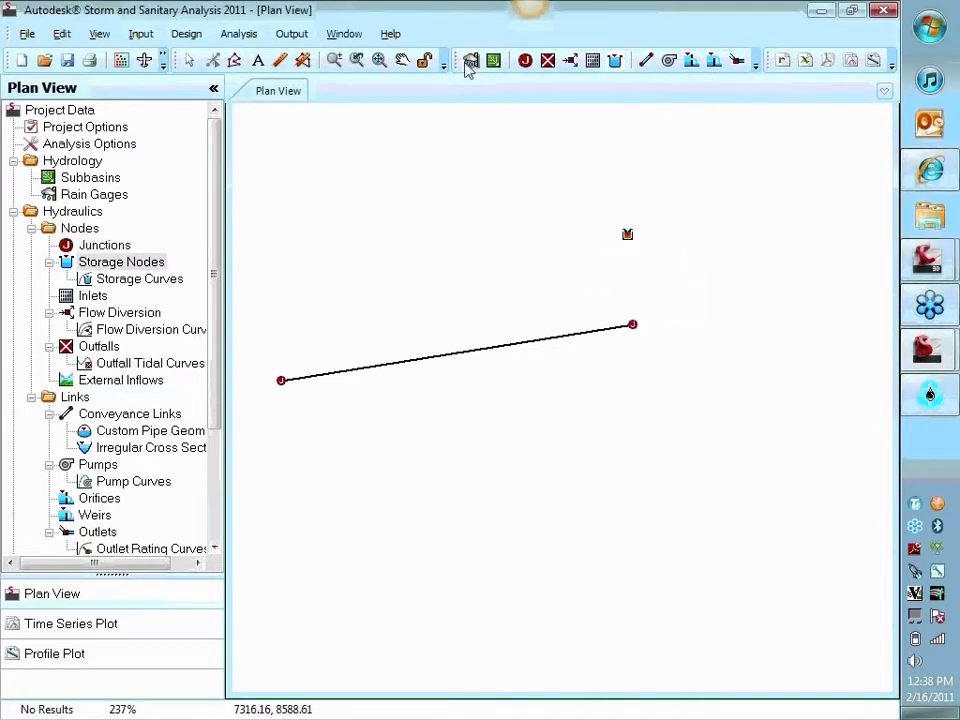
click(189, 62)
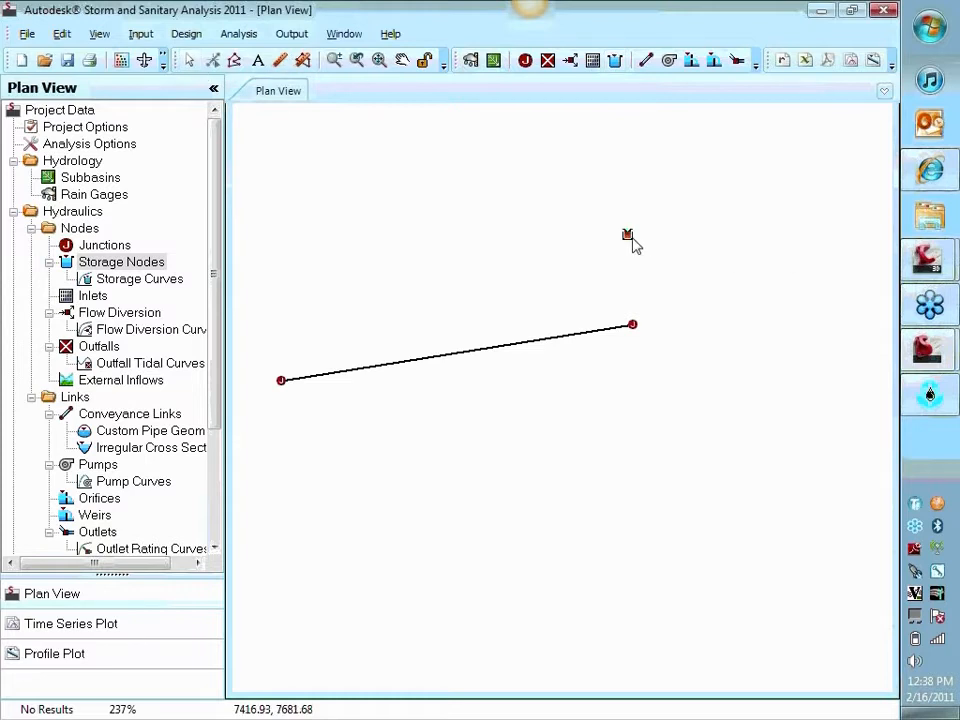
- Keep the new storage node's shape type as Functional and set its constant area to 25 ft²
double_click(632, 238)
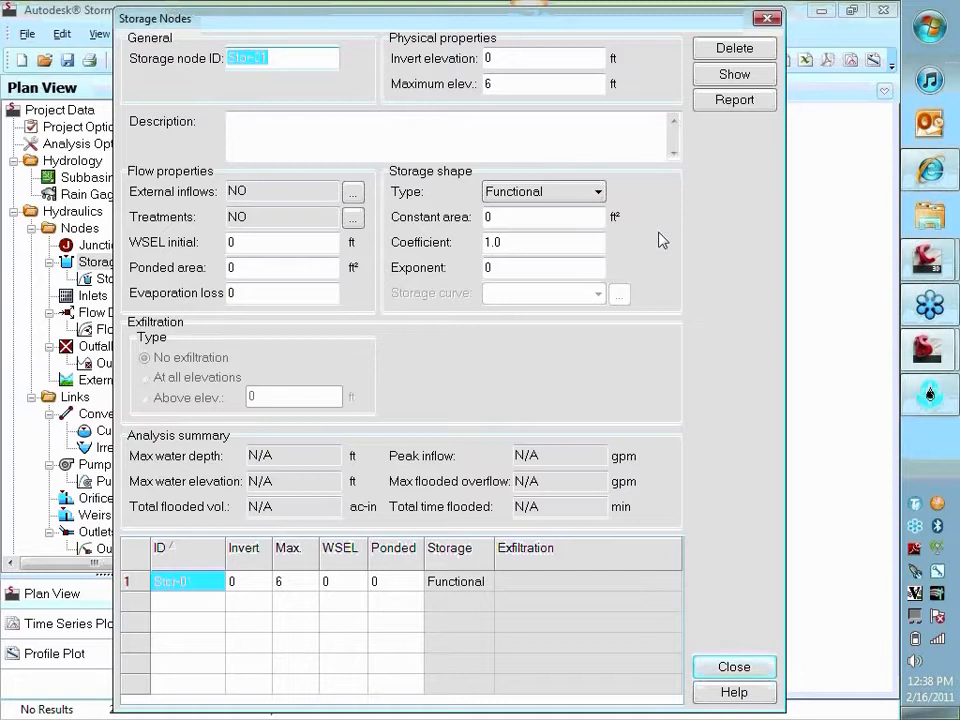
click(580, 194)
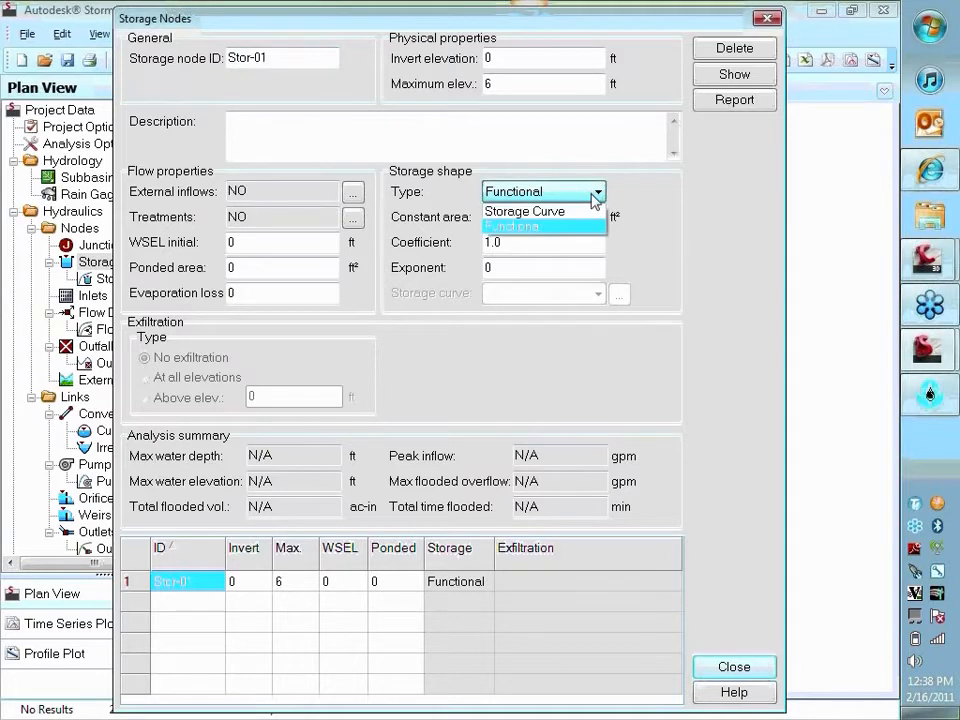
click(575, 211)
click(590, 192)
click(581, 225)
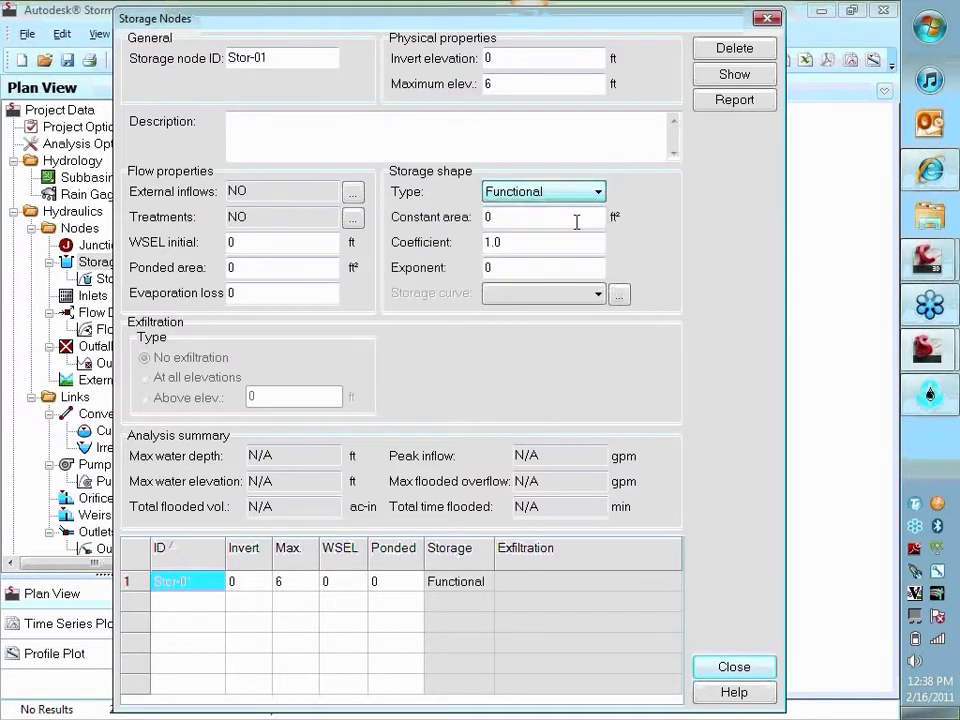
drag(521, 218, 477, 228)
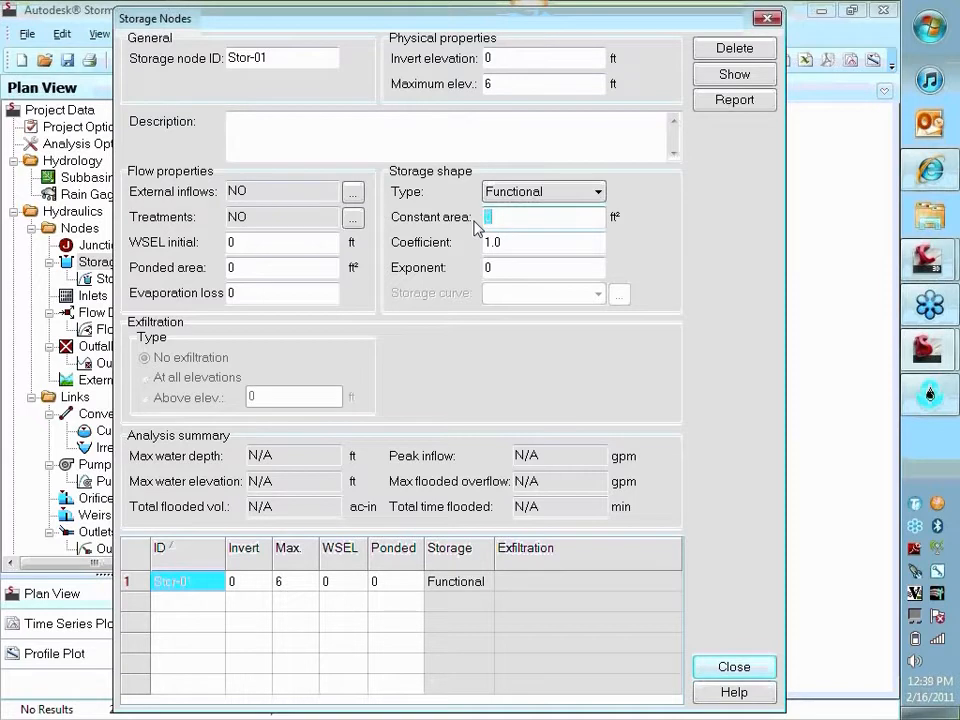
text(25)
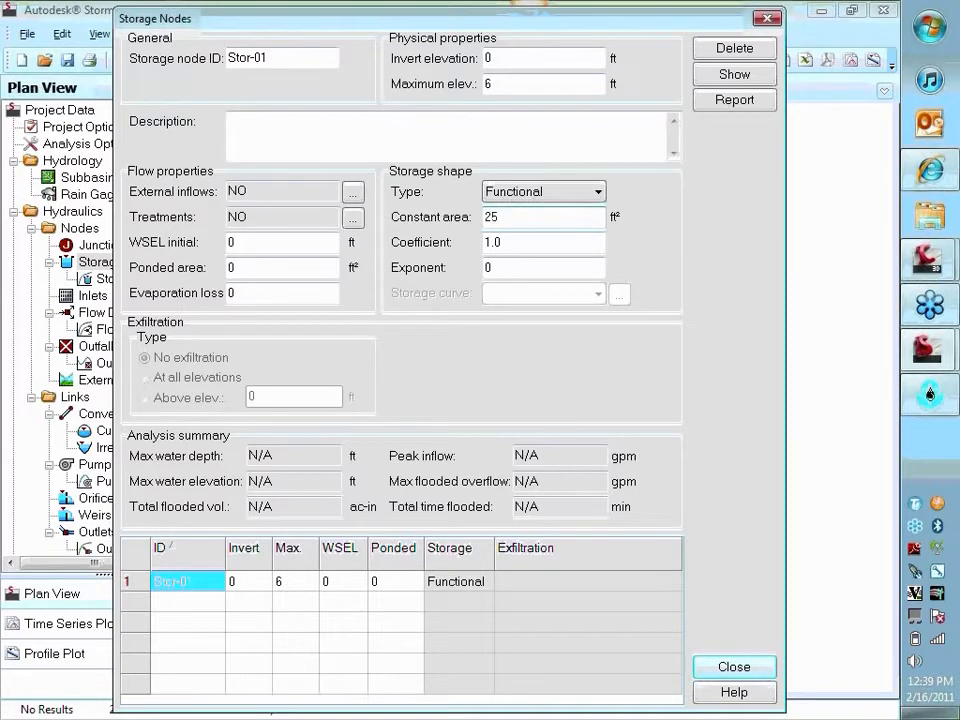
double_click(538, 217)
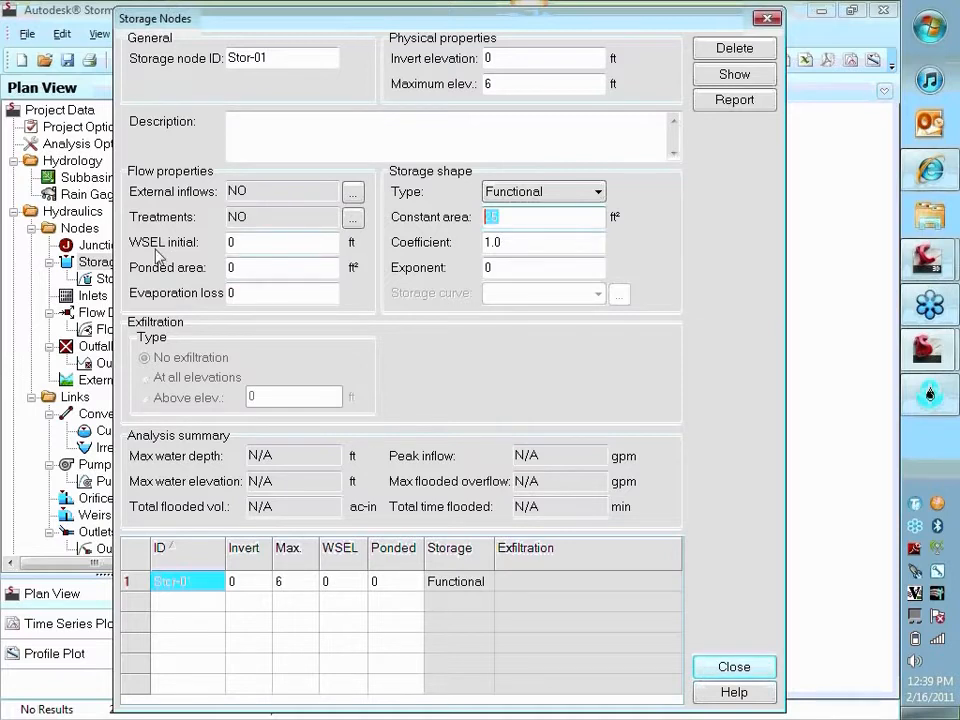
double_click(253, 267)
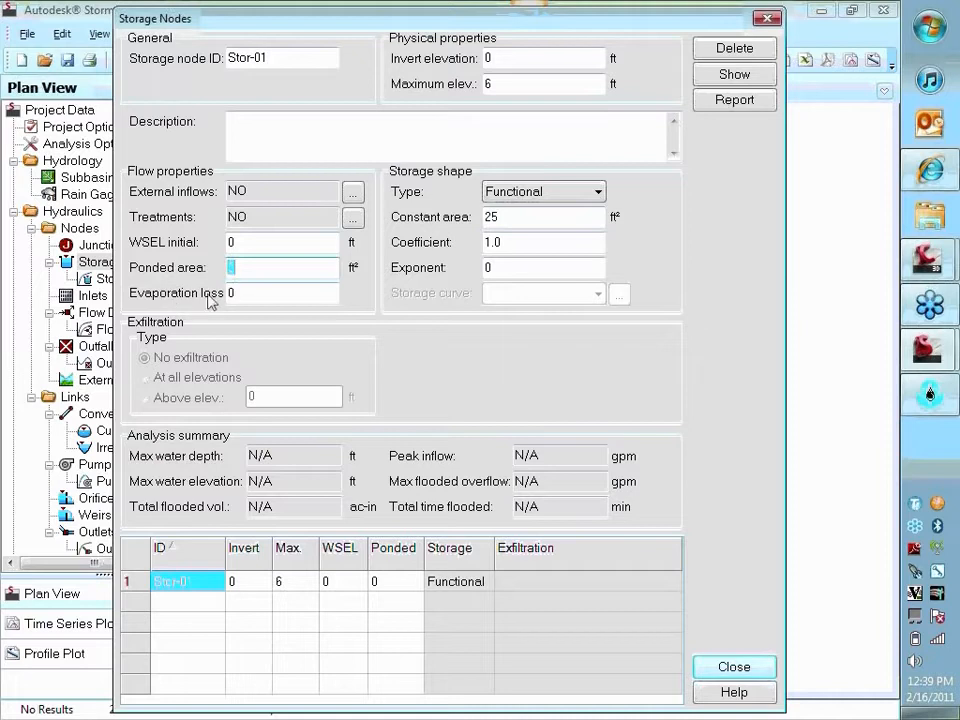
key(Tab)
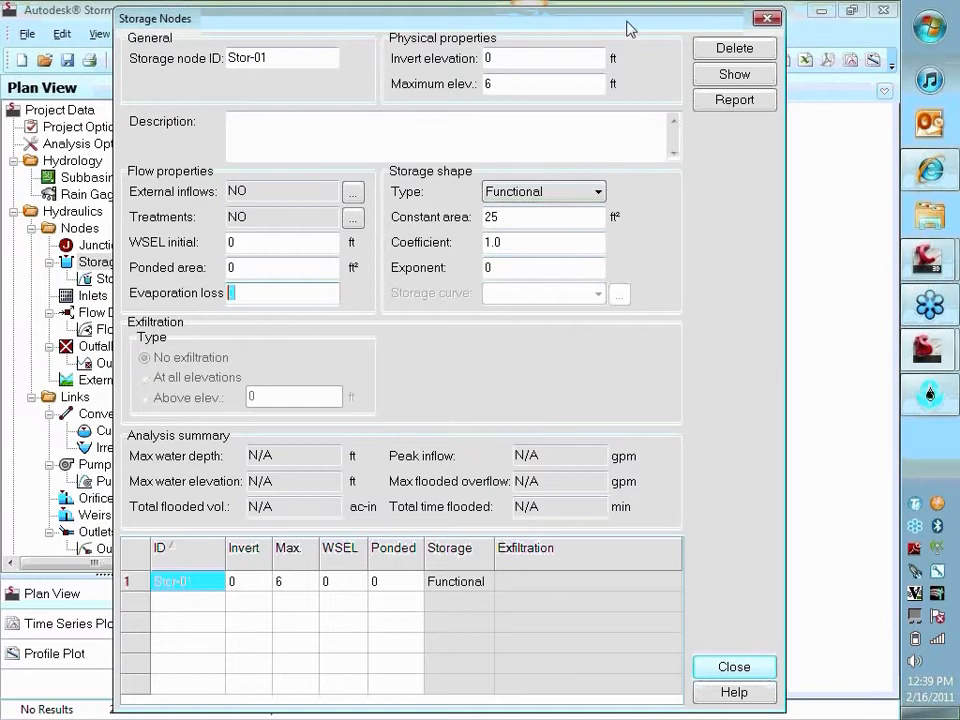
- Set the storage node's invert elevation to 85 ft and its maximum elevation to 105 ft
drag(631, 24, 637, 18)
click(558, 58)
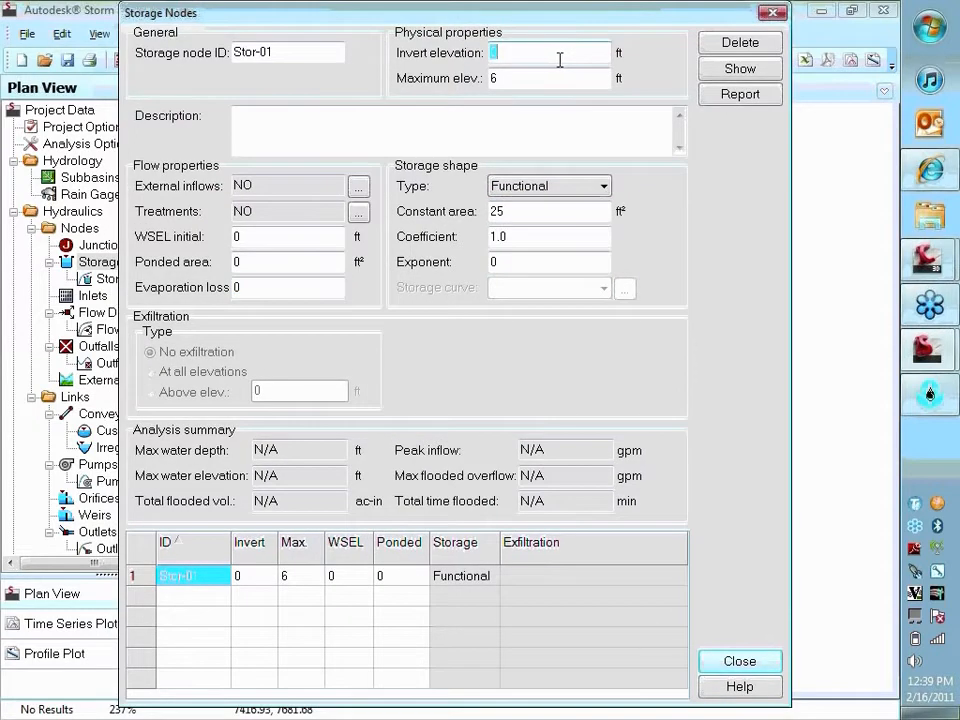
text(900)
key(BackSpace)
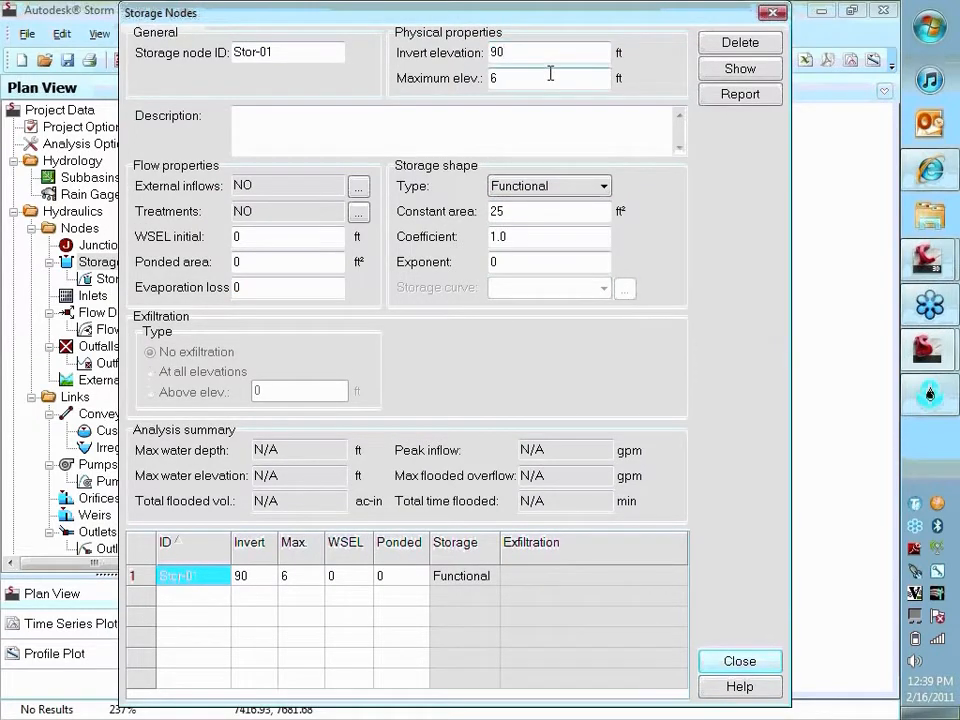
click(521, 54)
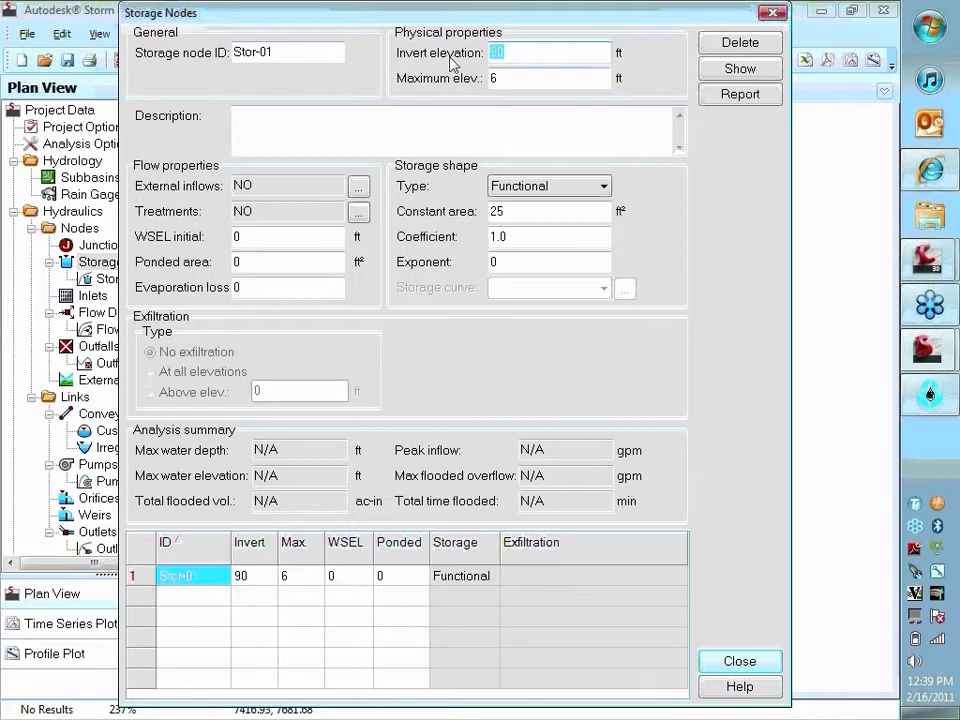
text(85)
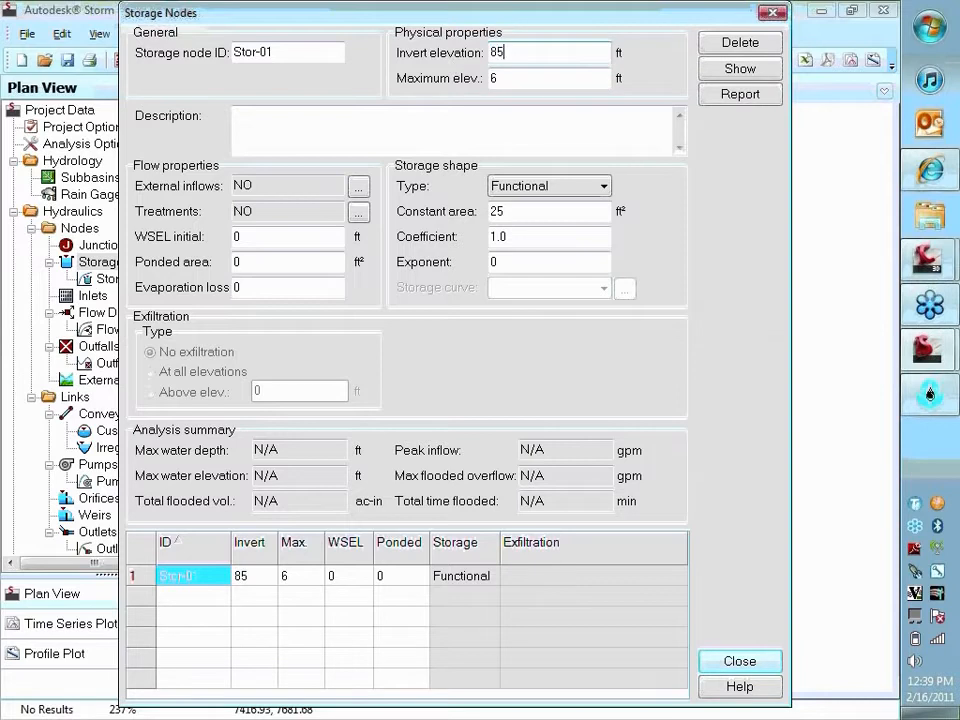
double_click(508, 81)
text(105)
click(596, 53)
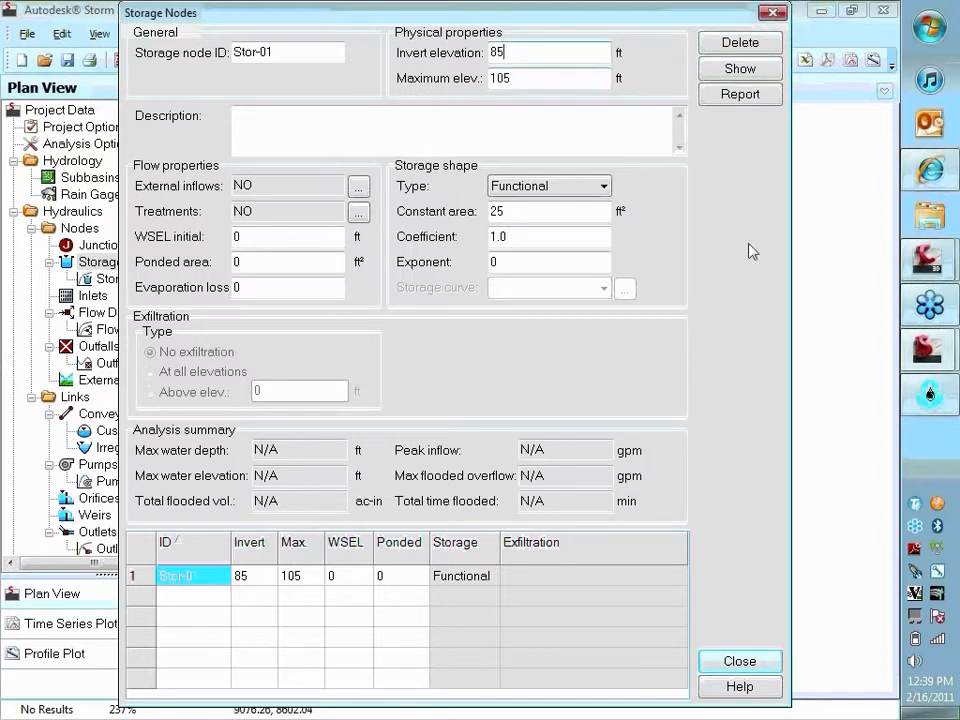
click(740, 664)
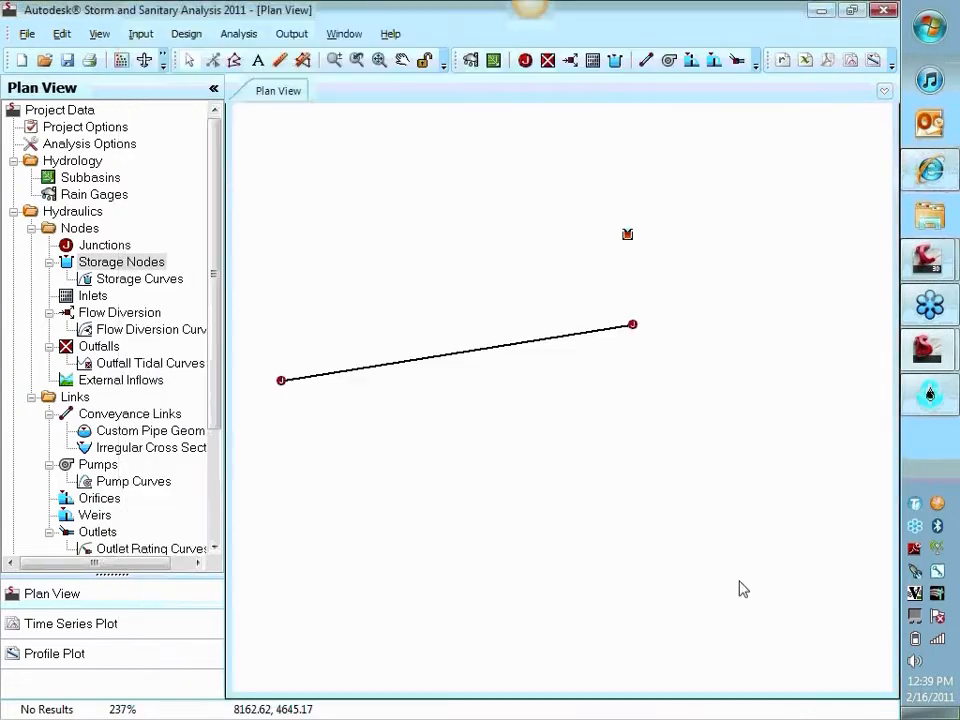
- Draw a conveyance link from junction MH-1 to the storage node
click(646, 60)
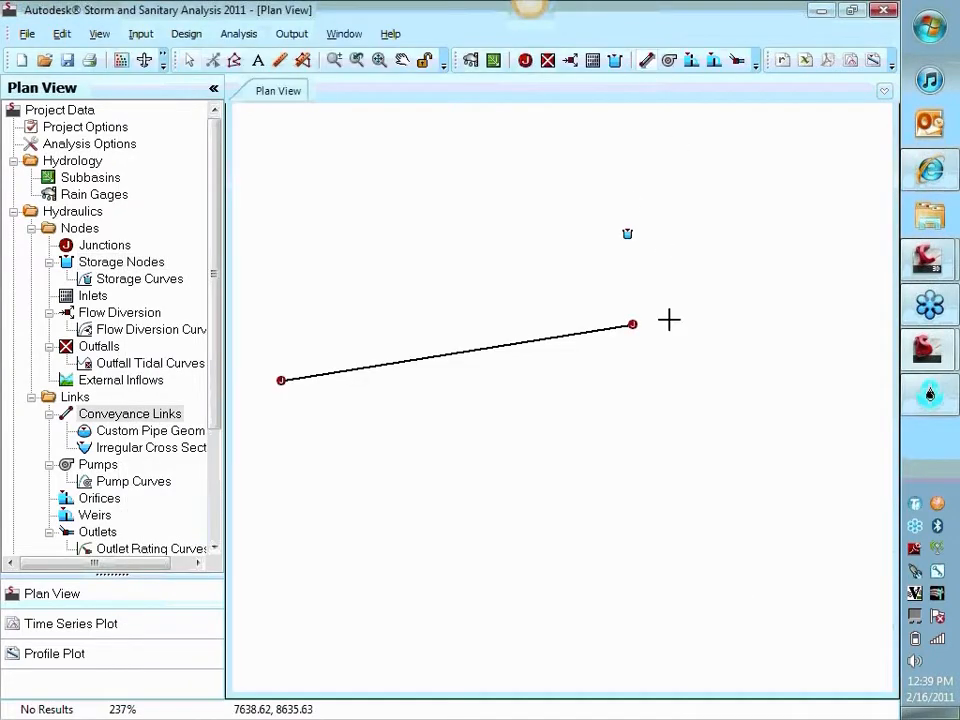
click(632, 324)
click(628, 234)
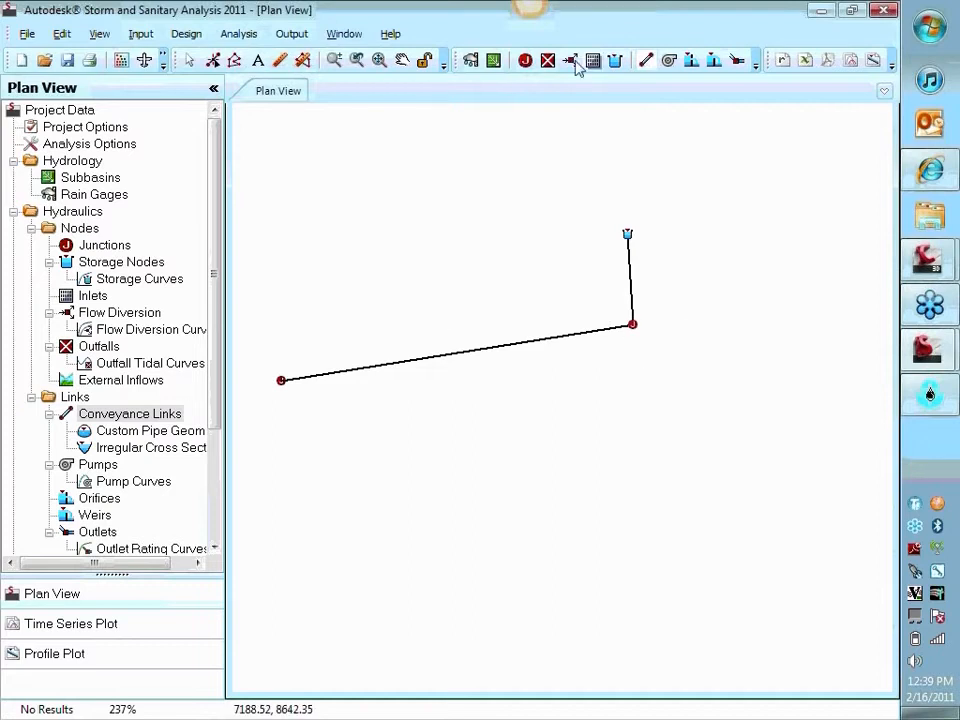
click(194, 63)
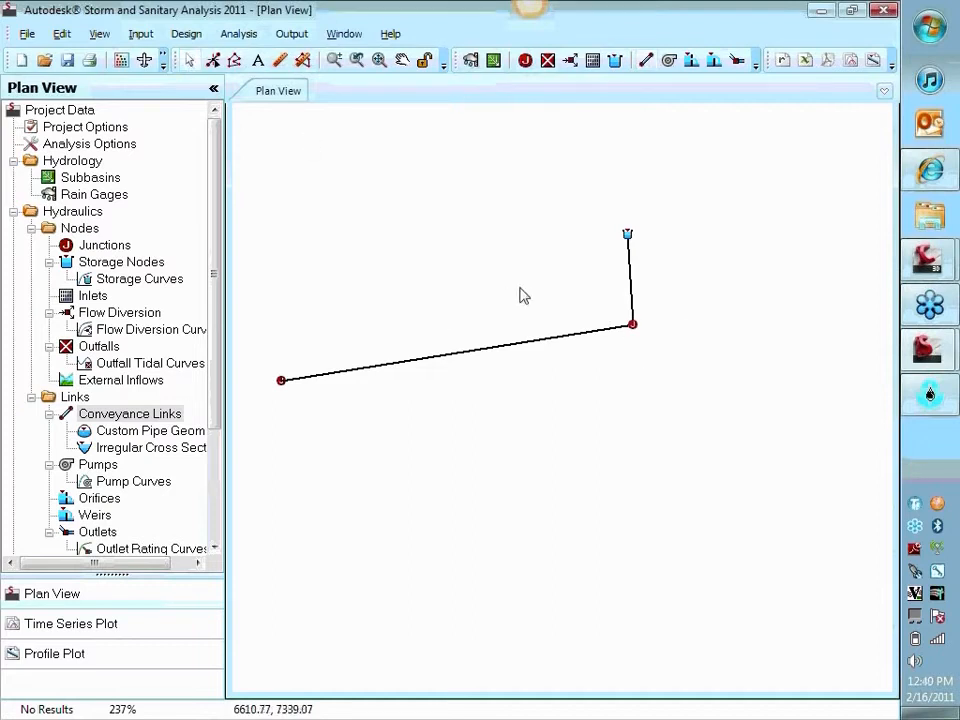
- Set the outlet invert elevation of the Source to MH-1 pipe to 95 ft by matching MH-1's invert
double_click(536, 342)
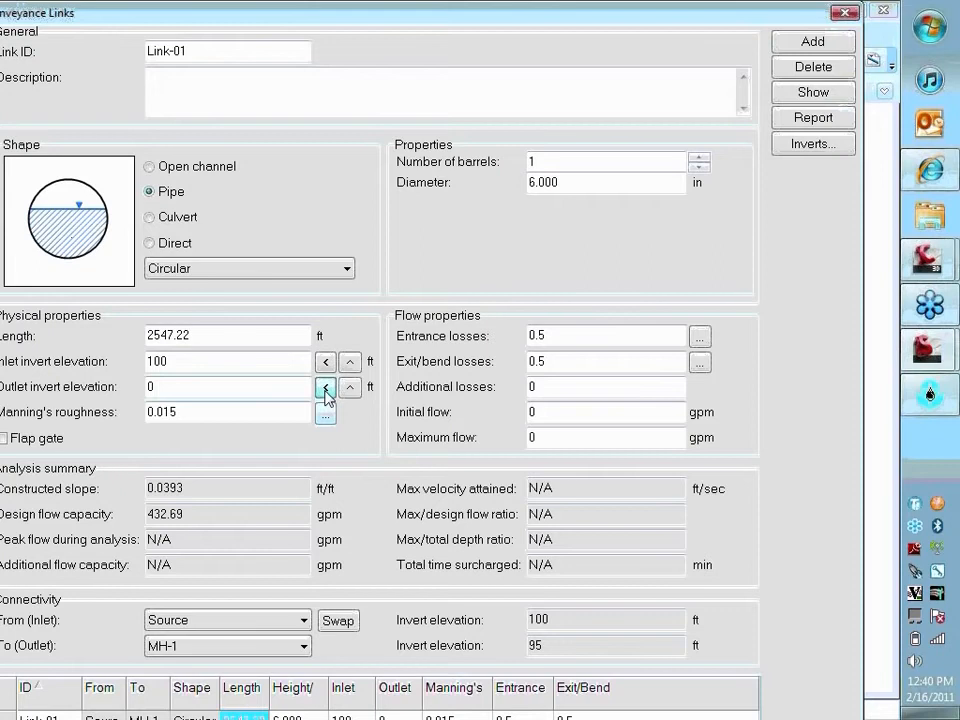
click(325, 387)
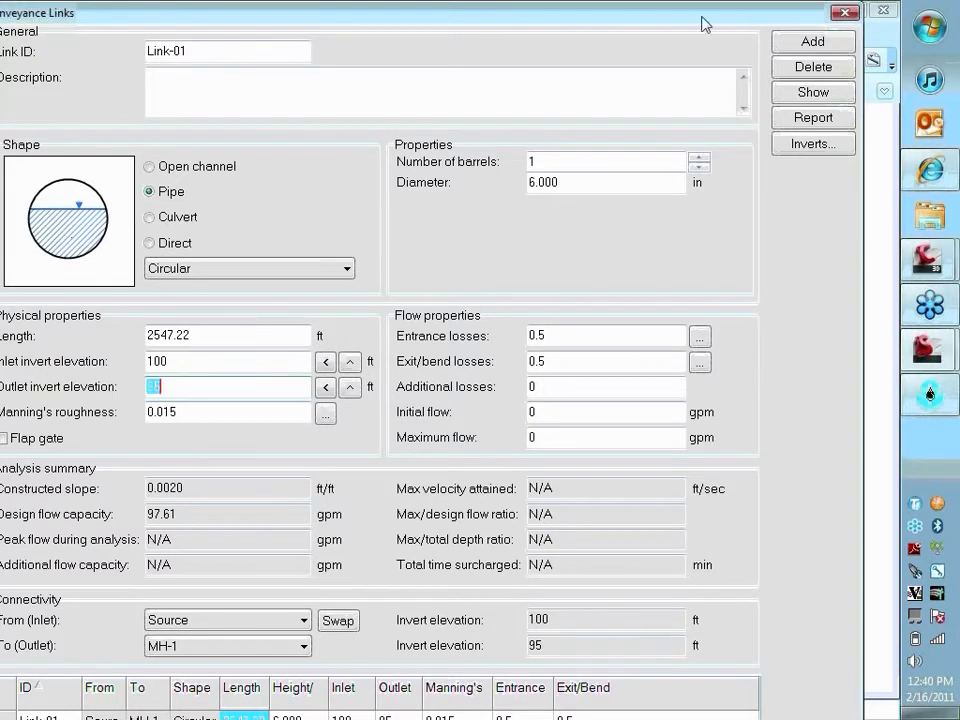
click(239, 387)
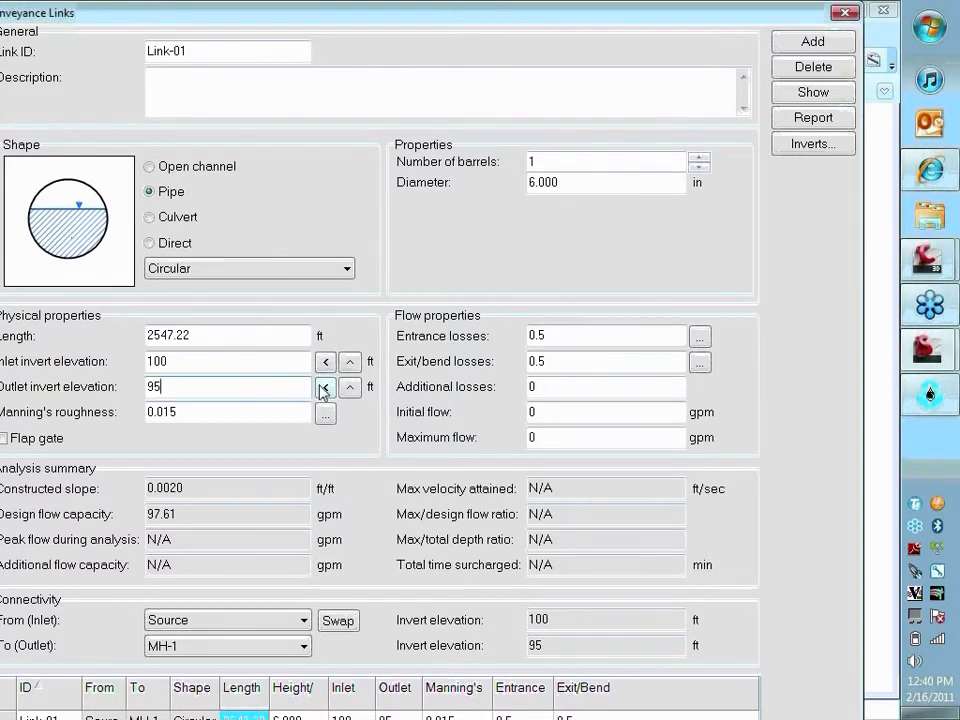
key(Escape)
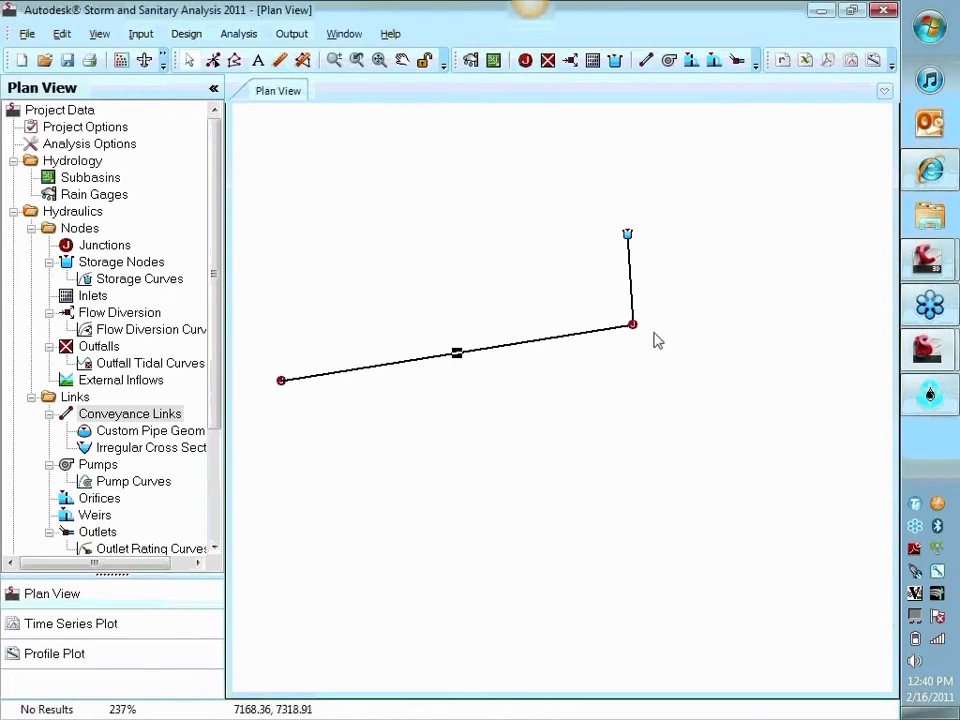
- Match the inlet invert of the MH-1 to storage node pipe to MH-1's 95 ft and set its outlet invert to 90 ft
double_click(631, 283)
click(326, 364)
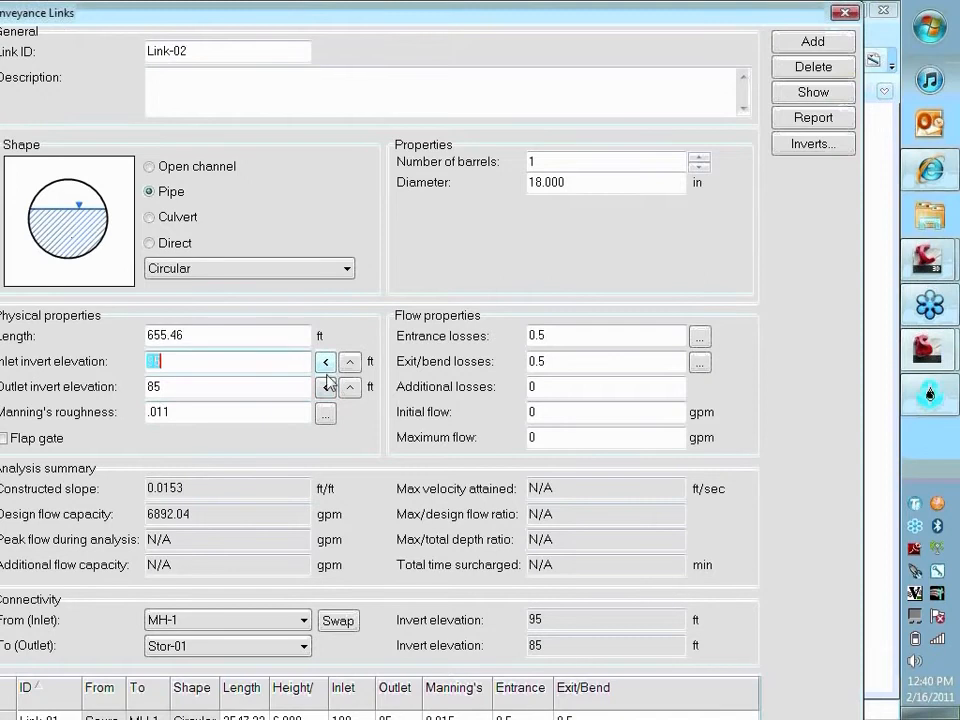
click(326, 384)
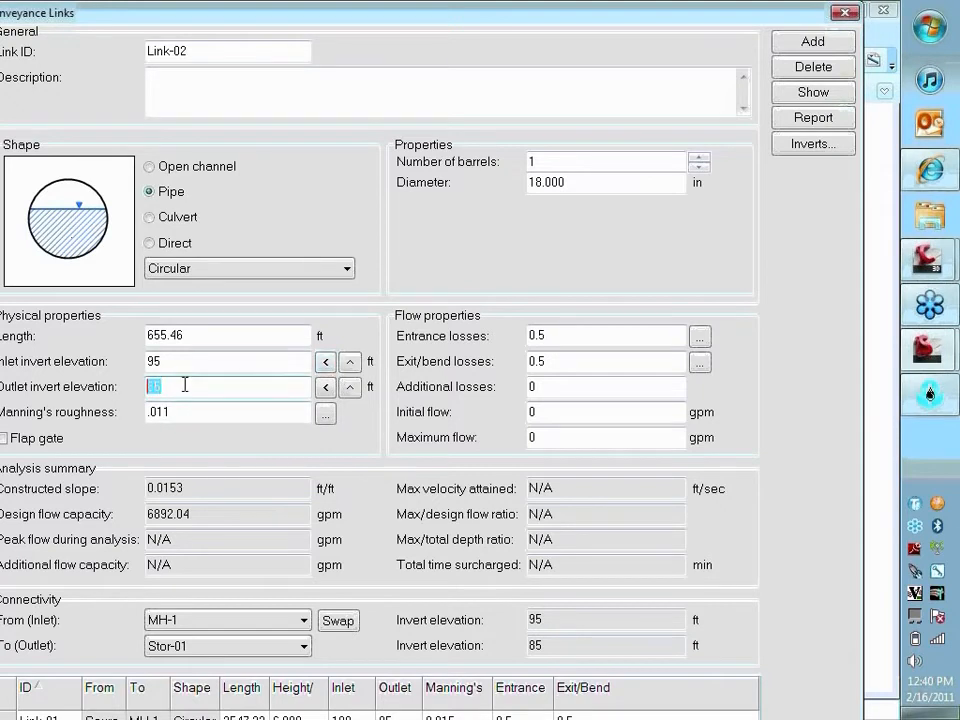
text(90)
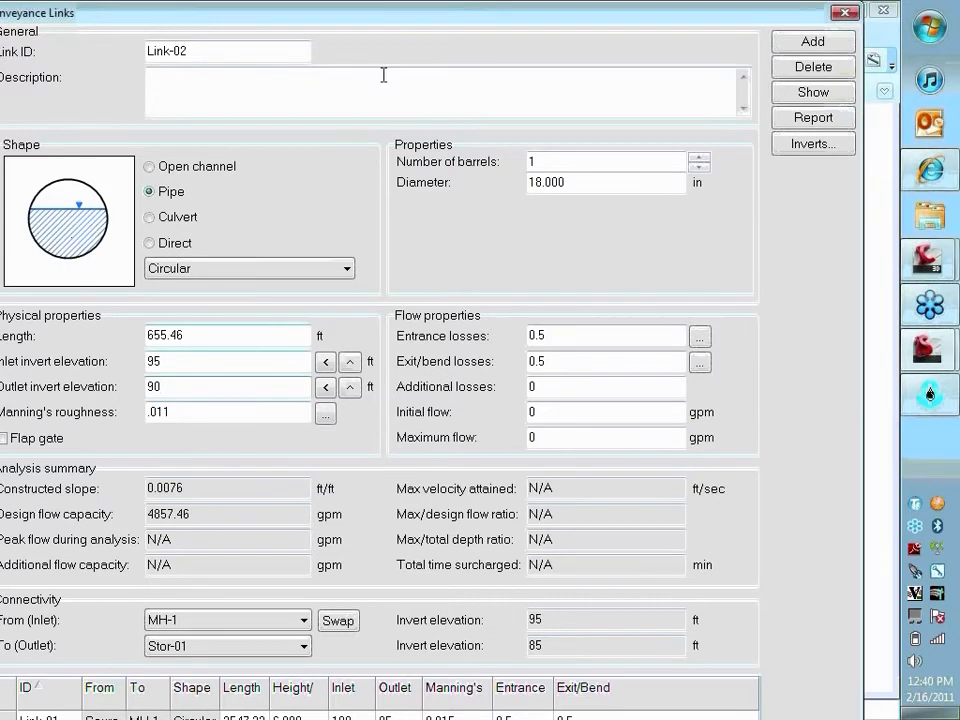
- Set the diameter of the pipe between MH-1 and the storage node to 6 in
drag(465, 10, 467, 3)
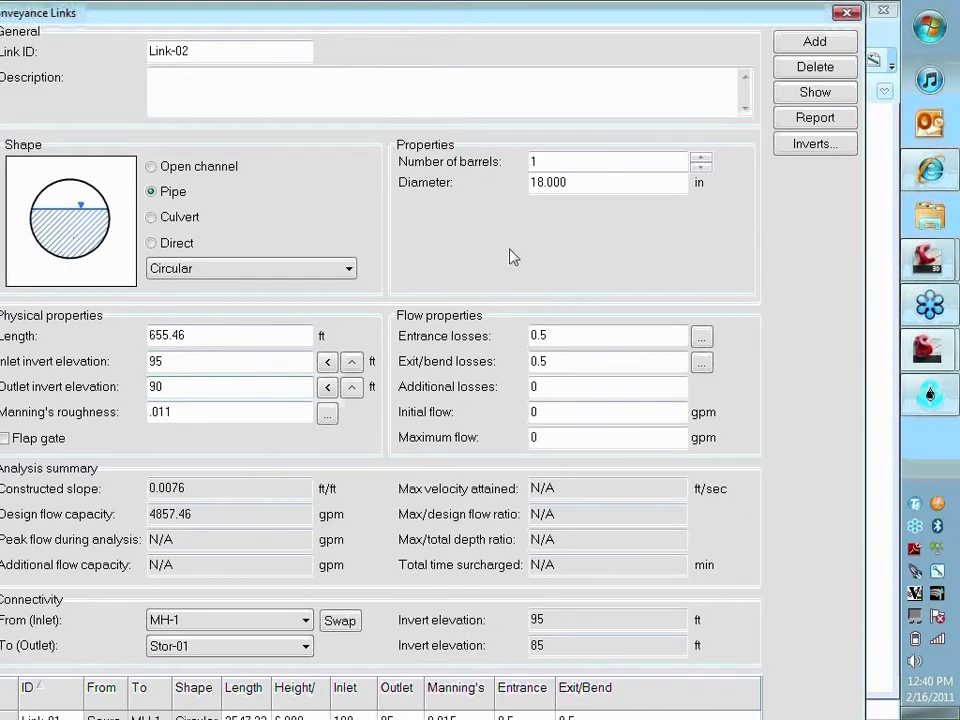
double_click(597, 185)
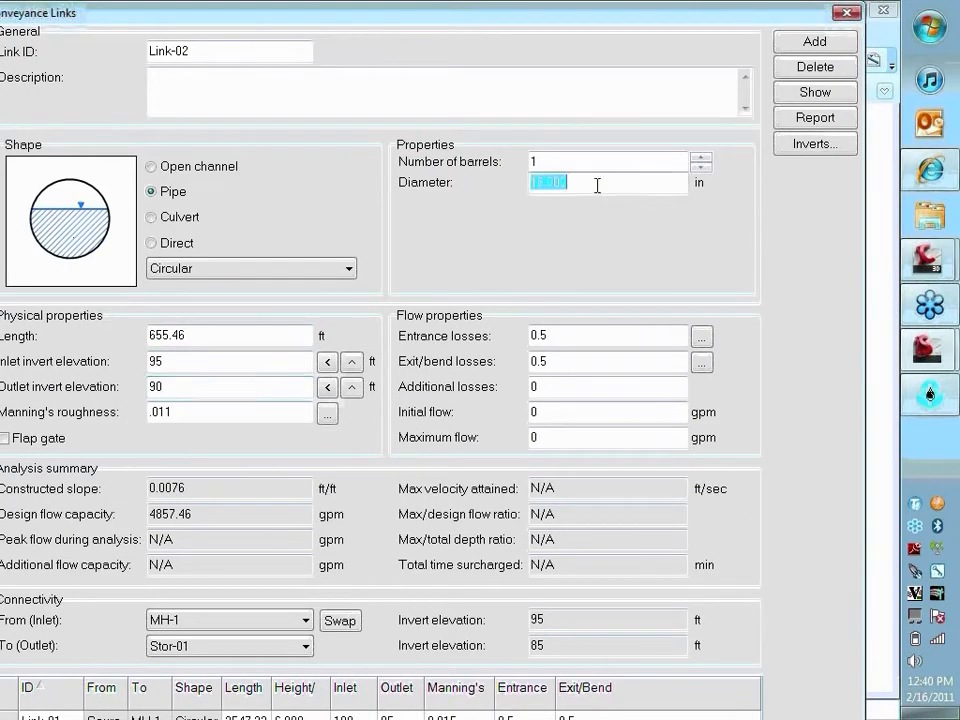
text(6)
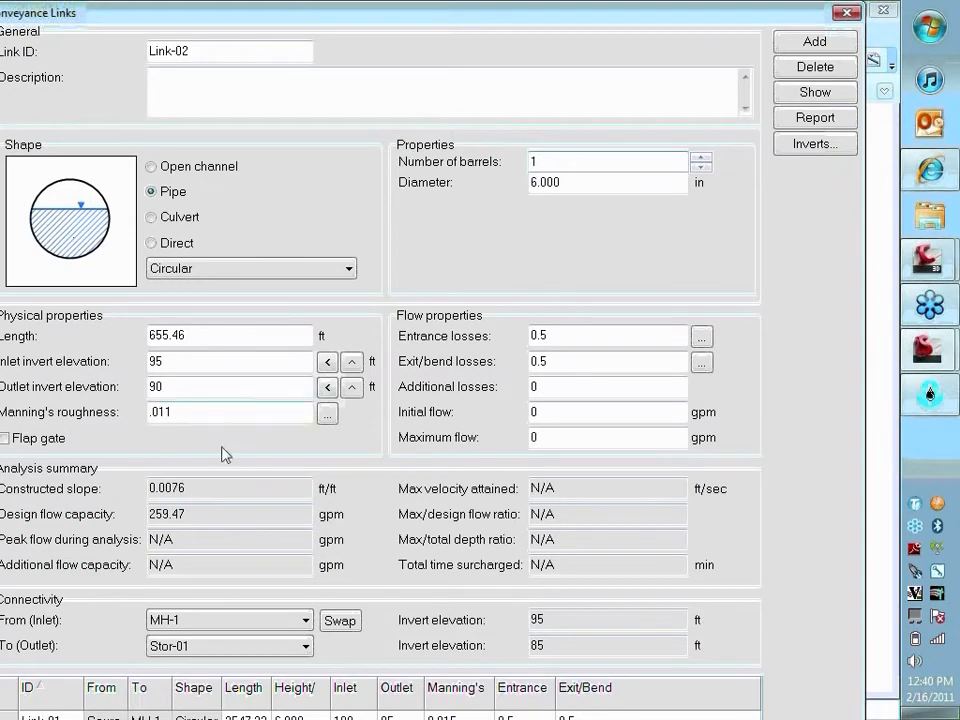
click(258, 390)
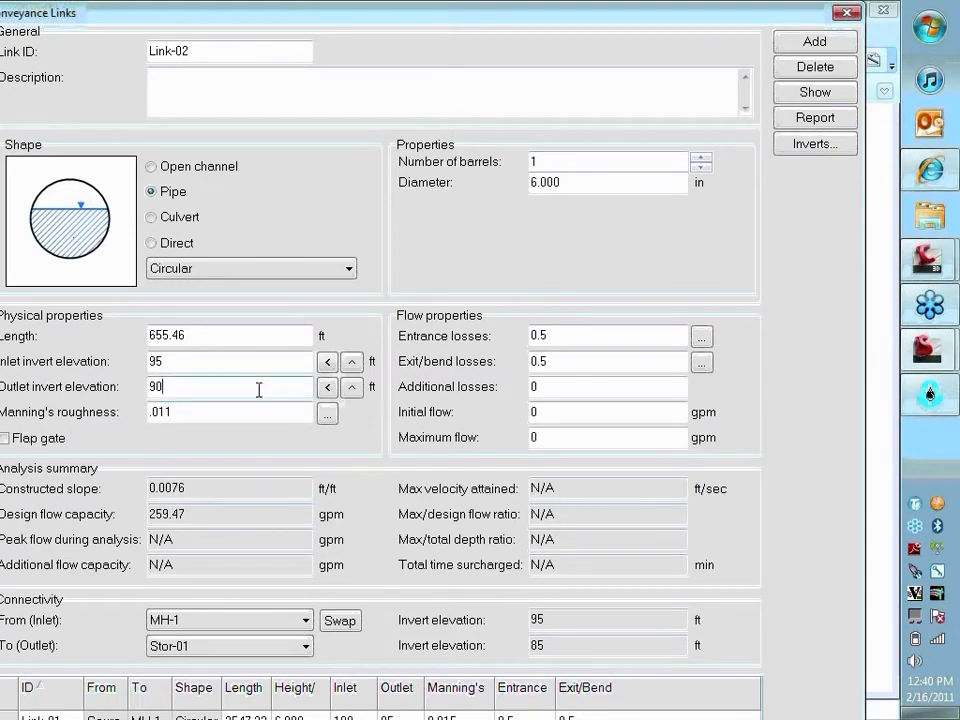
- Close the conveyance link properties and clear the pipe selection in the plan
click(225, 408)
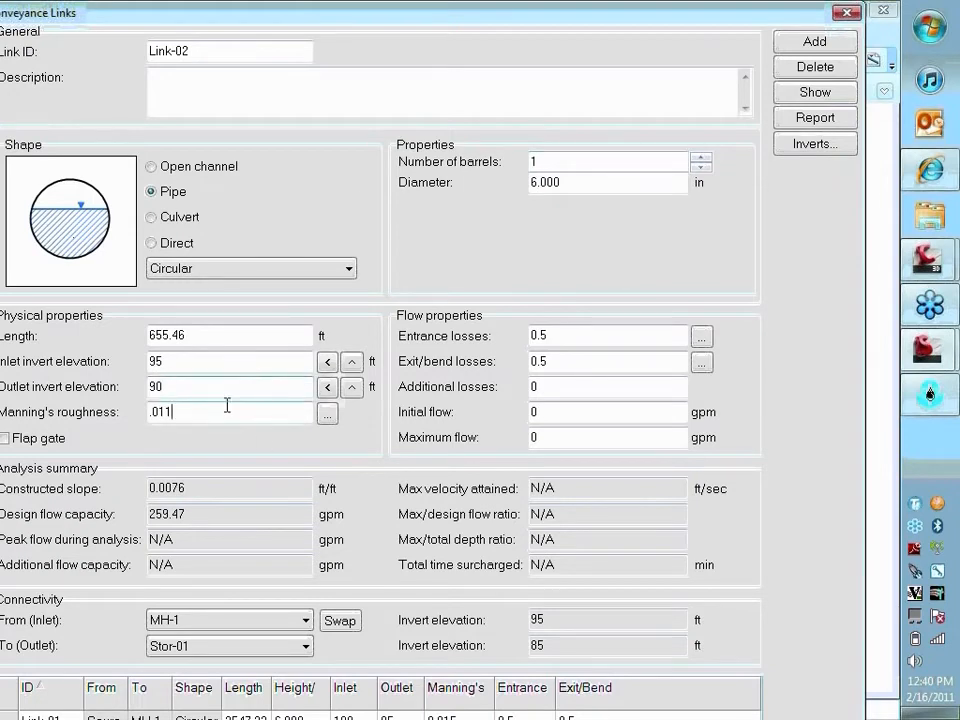
click(572, 184)
key(Escape)
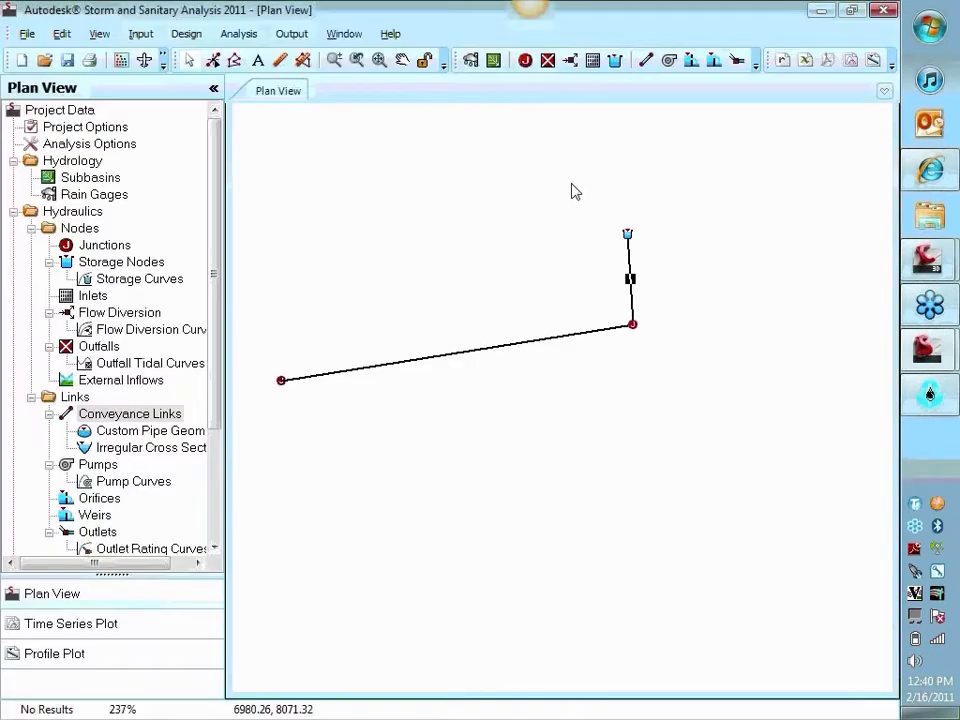
click(651, 226)
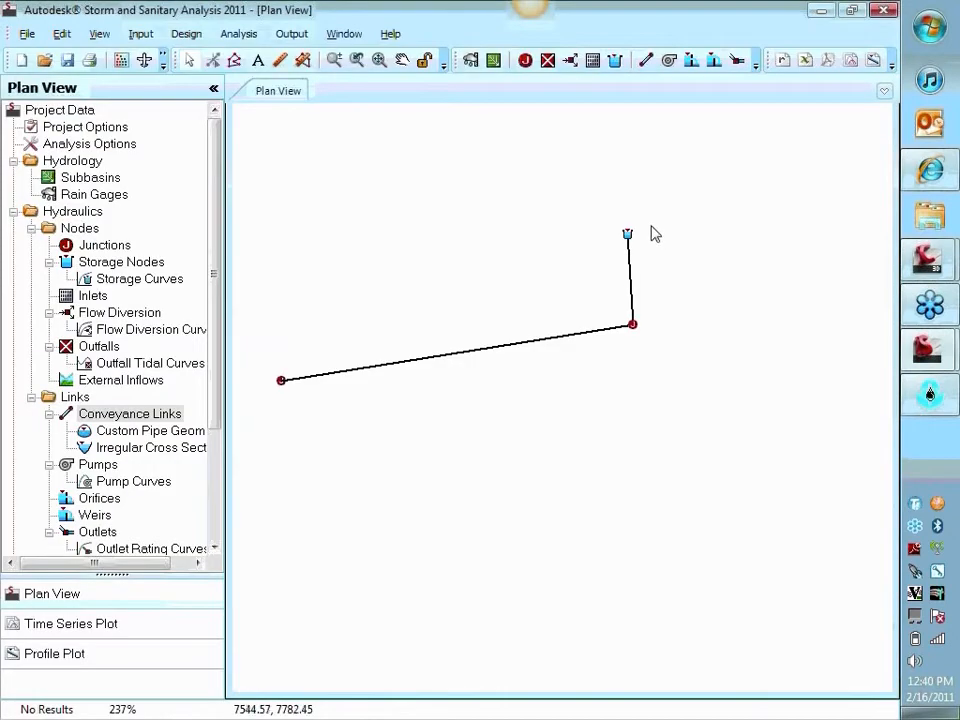
- Place a junction just above the storage node and draw a pump link from the storage node to it
click(671, 61)
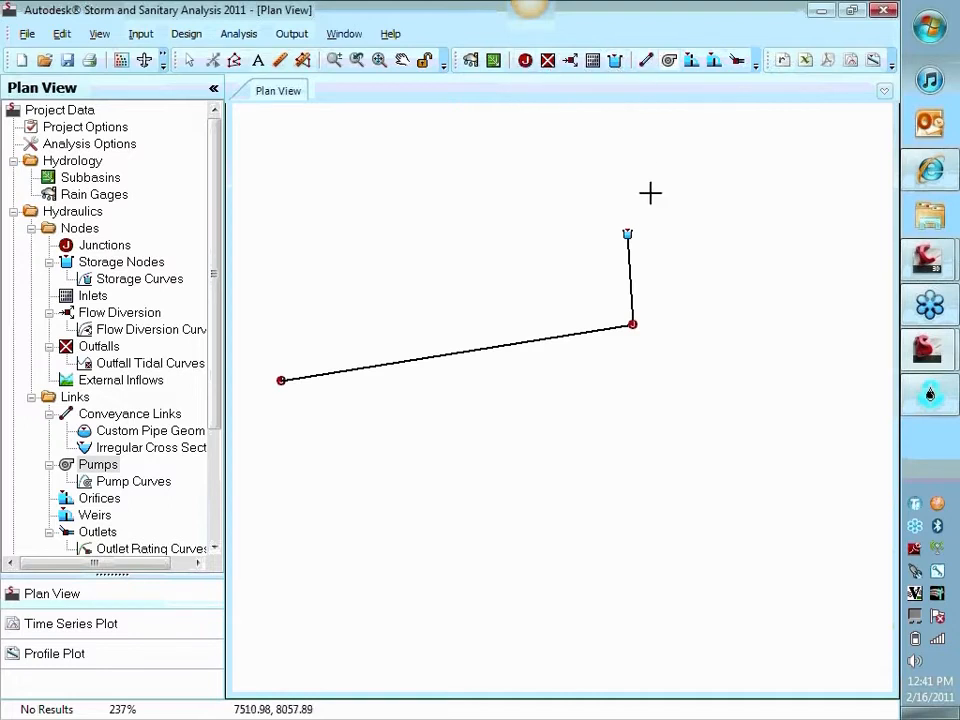
click(525, 60)
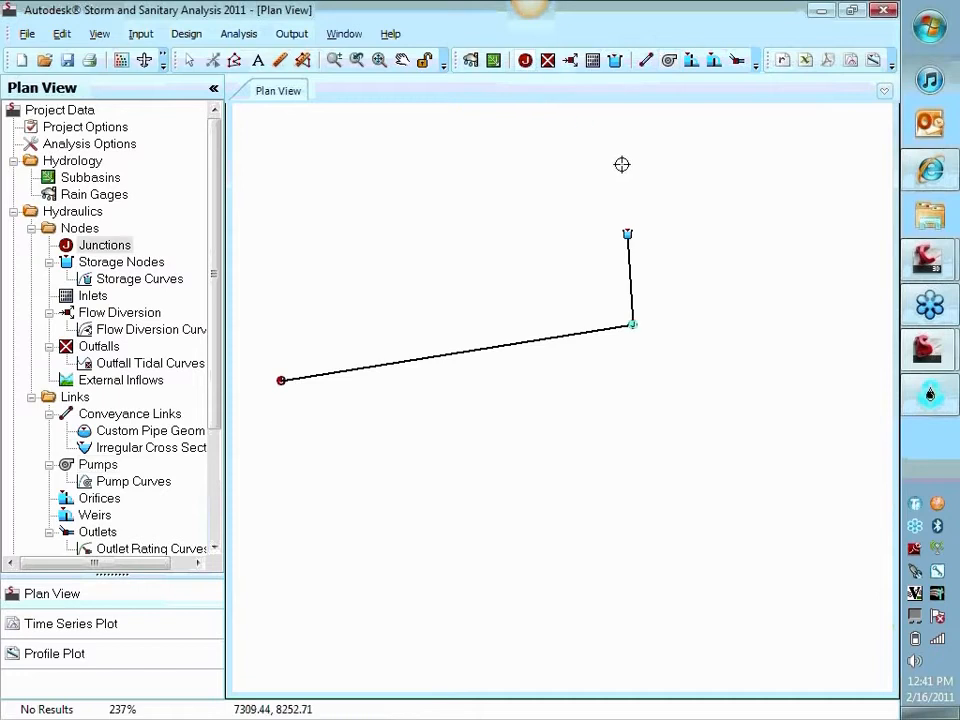
click(626, 178)
click(627, 233)
click(626, 179)
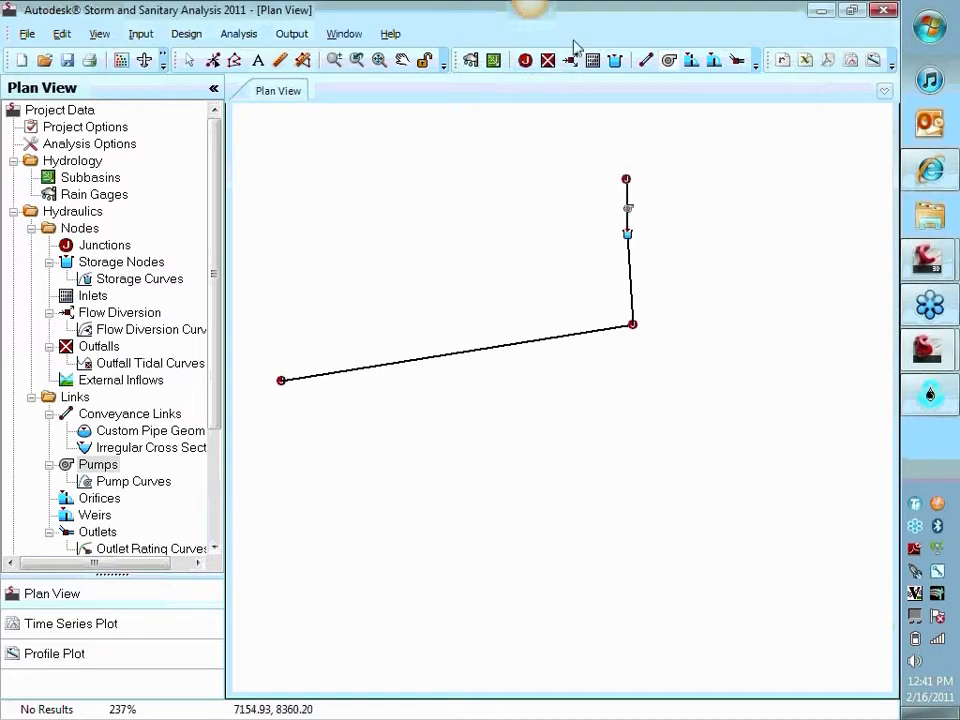
- Set the pump's initial status to Off and enable operational control with startup depth 5 and shutoff depth 2
double_click(628, 212)
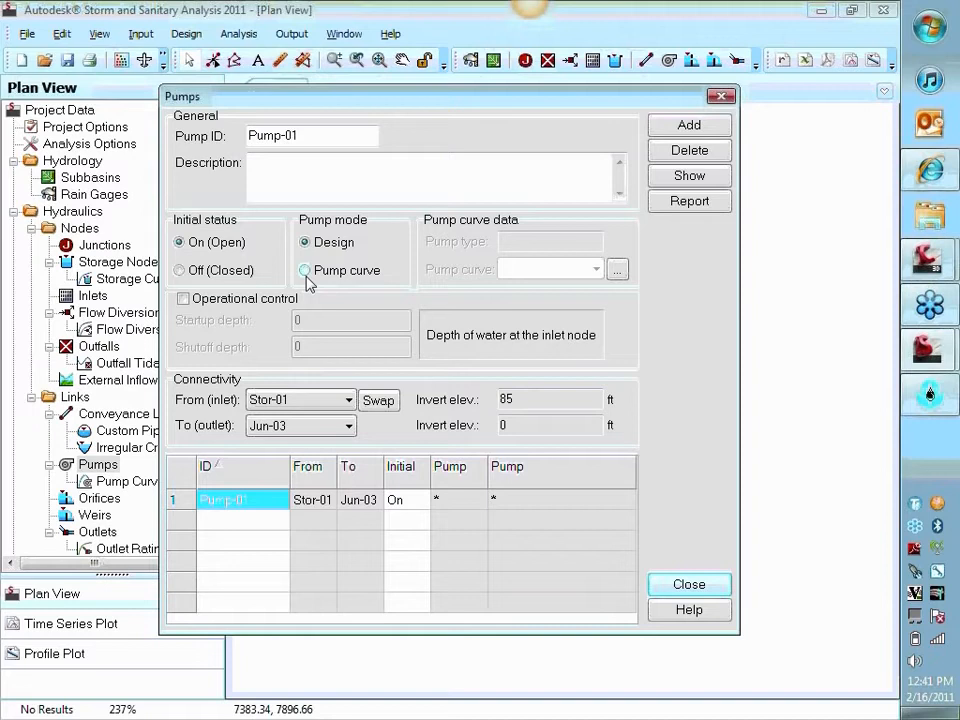
click(238, 272)
click(183, 298)
double_click(334, 318)
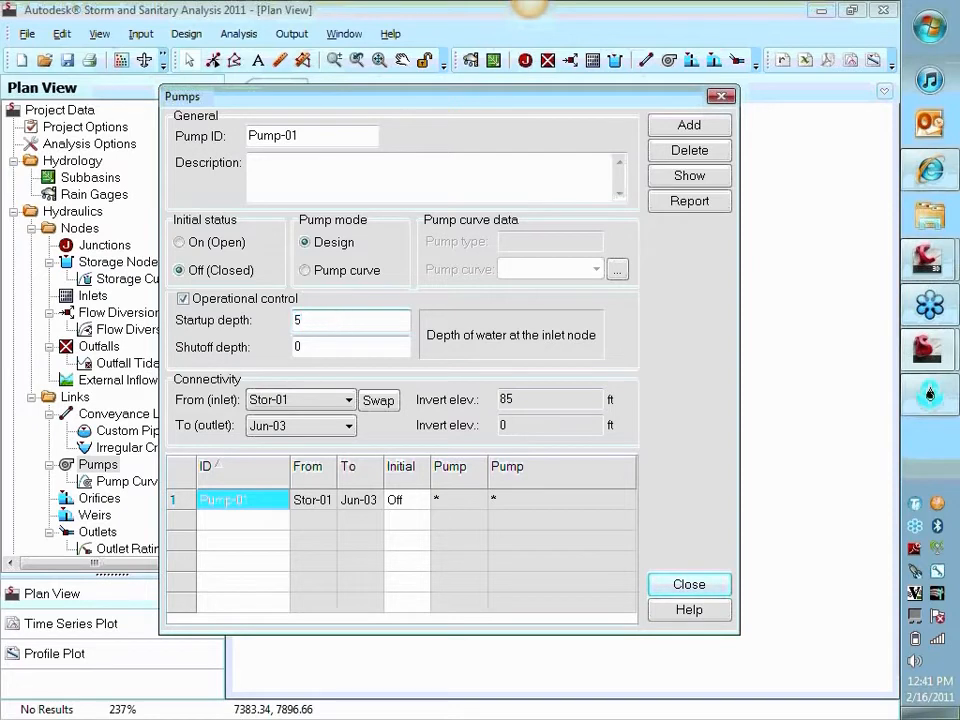
double_click(342, 347)
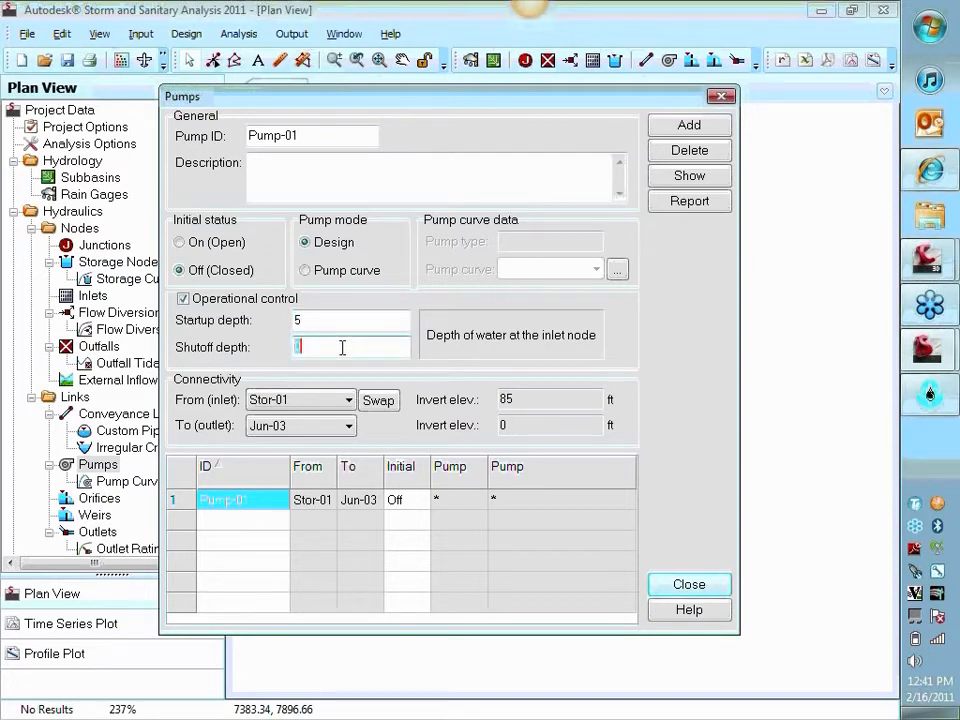
click(333, 327)
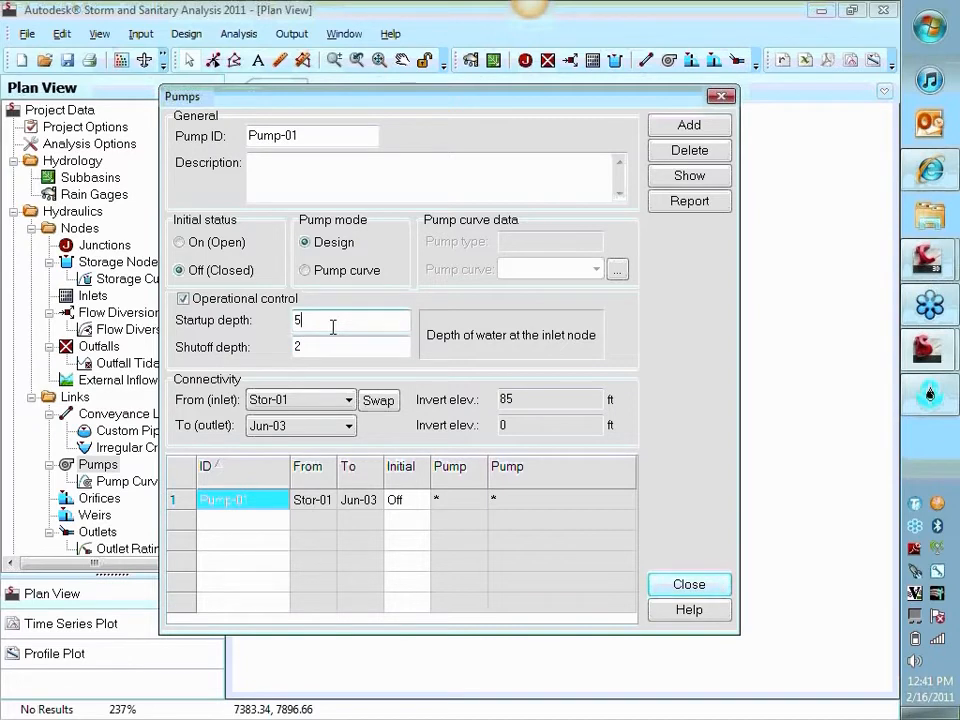
- Switch the pump to pump curve mode and add a new pump curve of type TYPE3
click(334, 271)
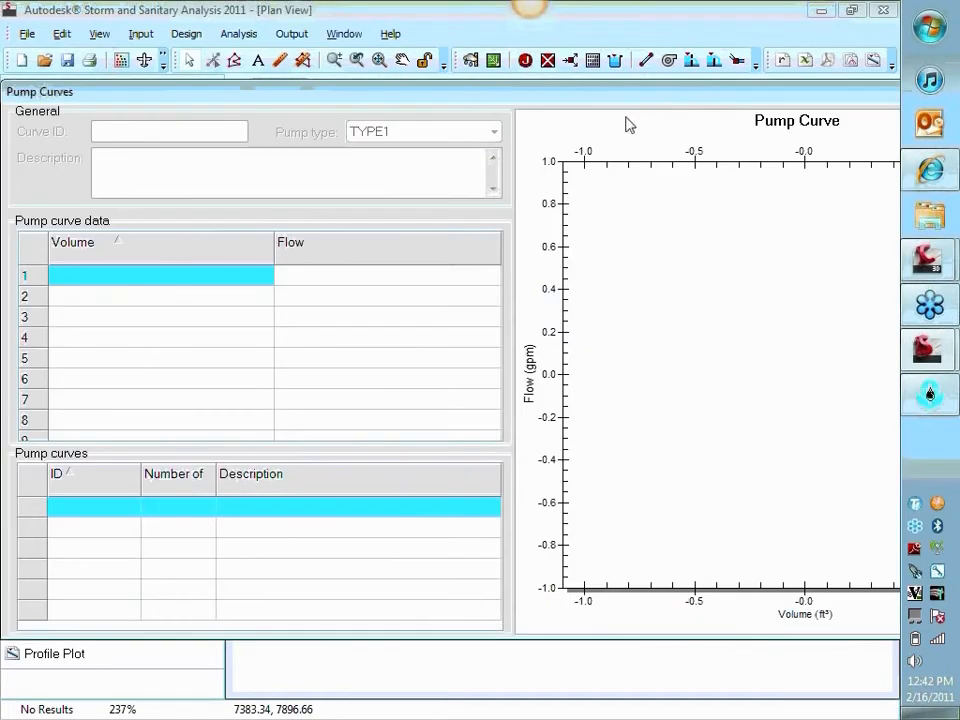
drag(640, 94, 755, 100)
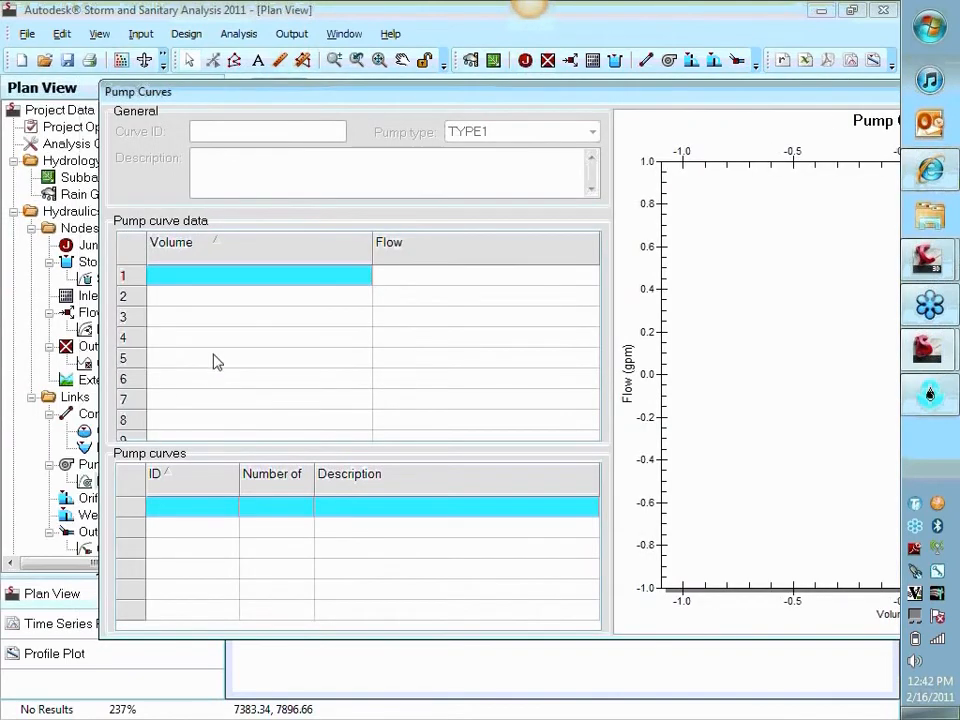
drag(606, 91, 430, 108)
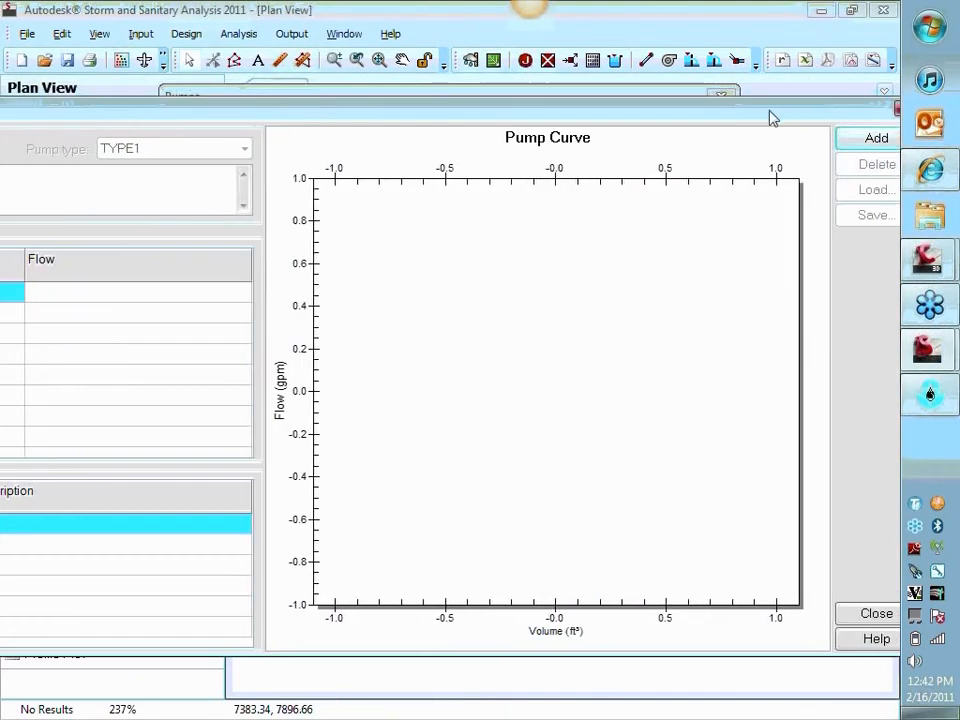
drag(770, 110, 676, 110)
drag(386, 113, 758, 92)
click(519, 131)
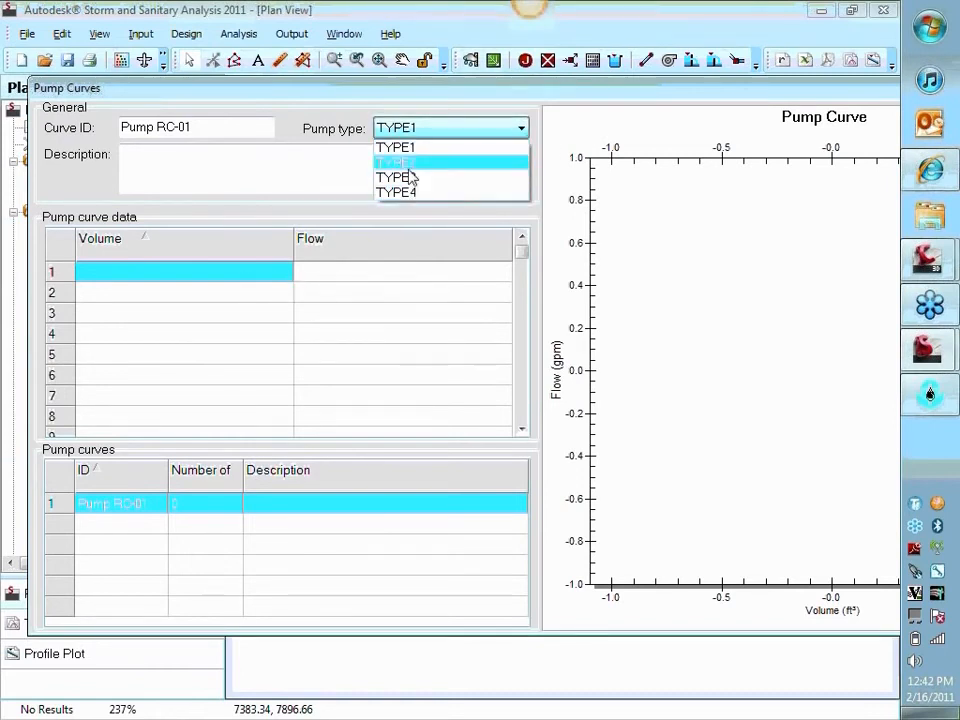
click(410, 162)
click(407, 132)
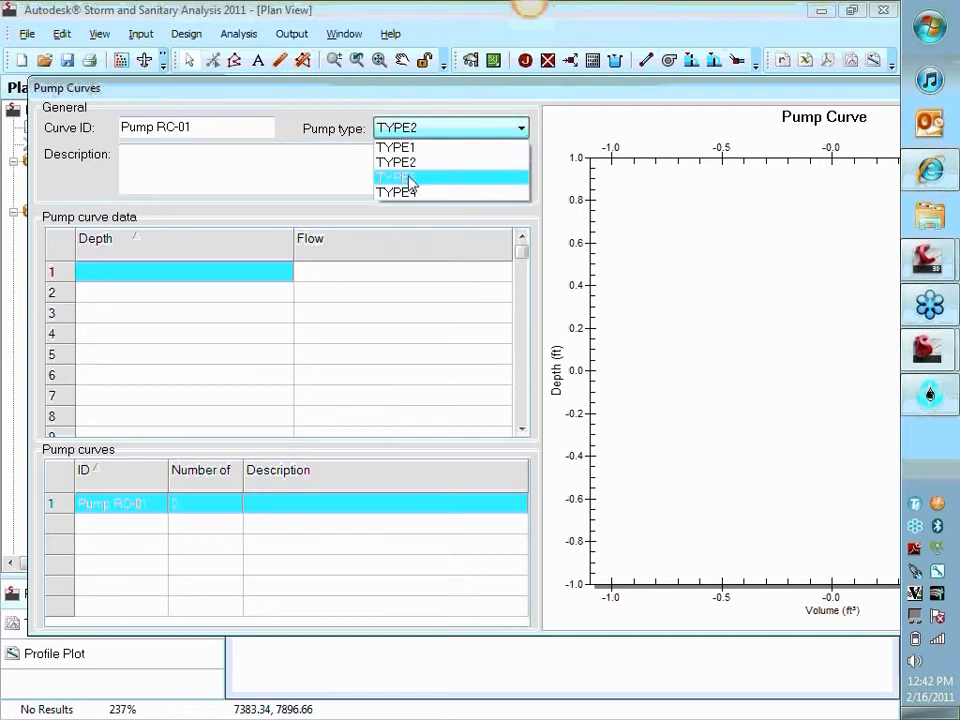
click(411, 180)
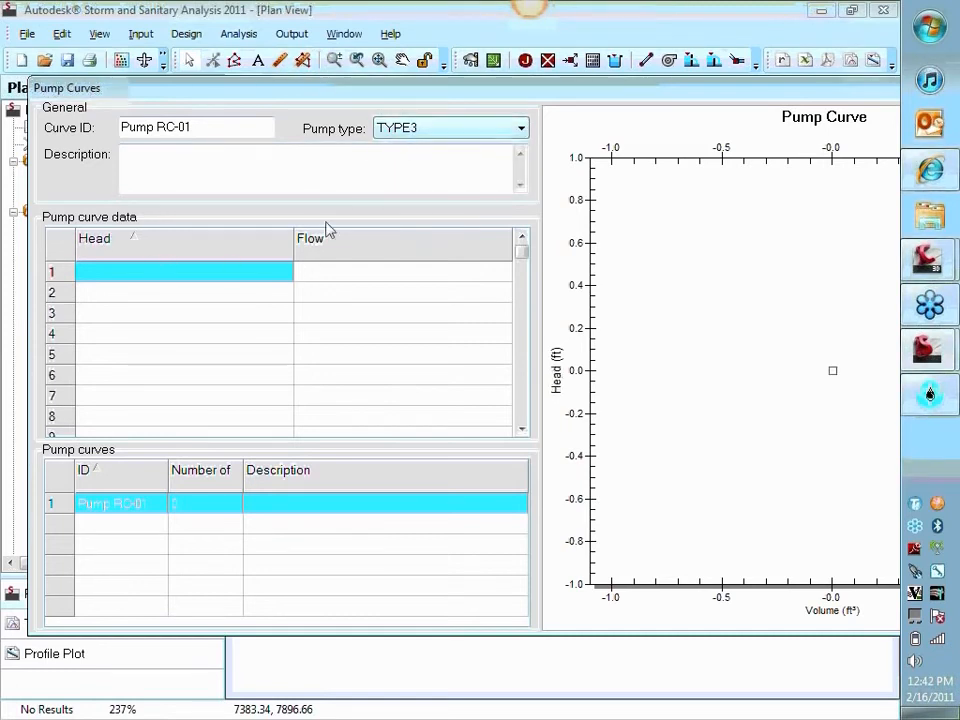
- Enter the first two pump curve points: head 0 with flow 200, and head 50 with flow 150
text(0)
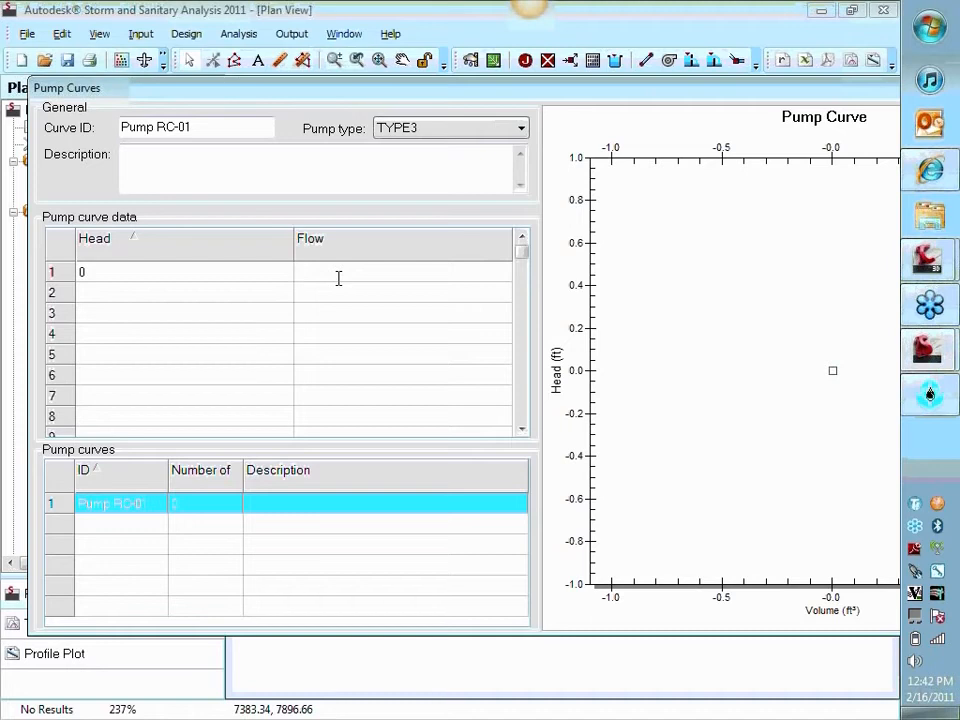
text(0)
click(222, 296)
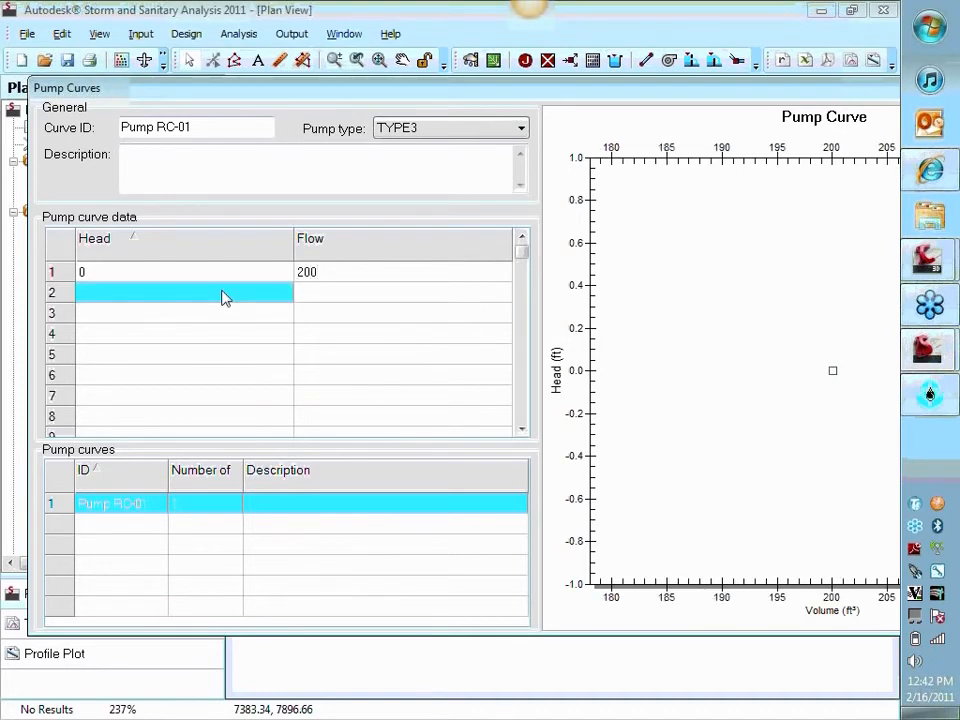
text(50)
click(336, 296)
text(1)
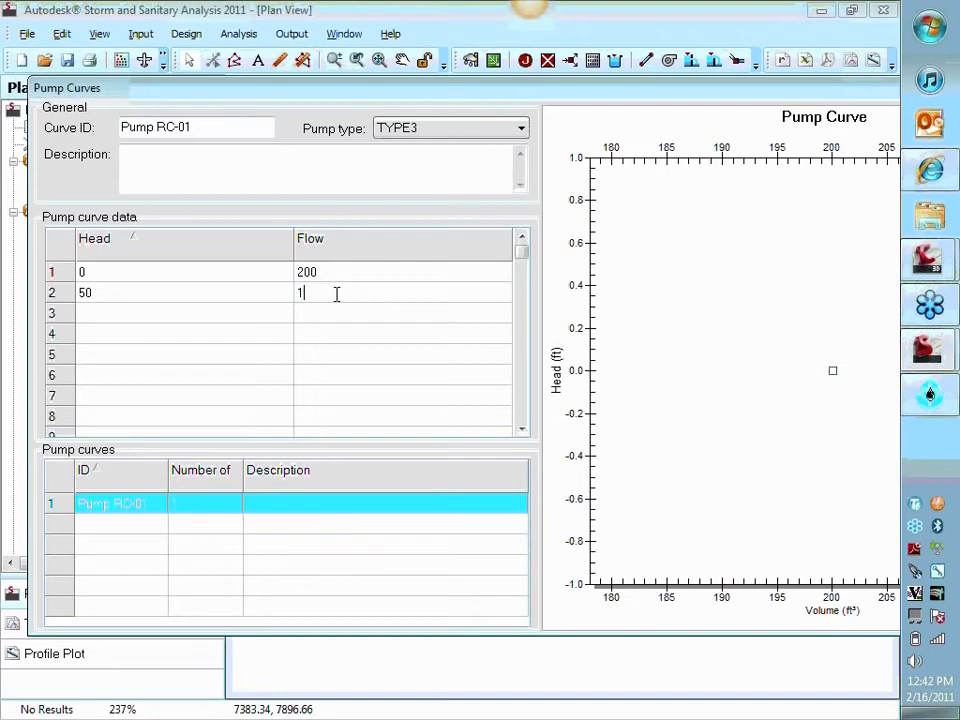
text(50)
key(Return)
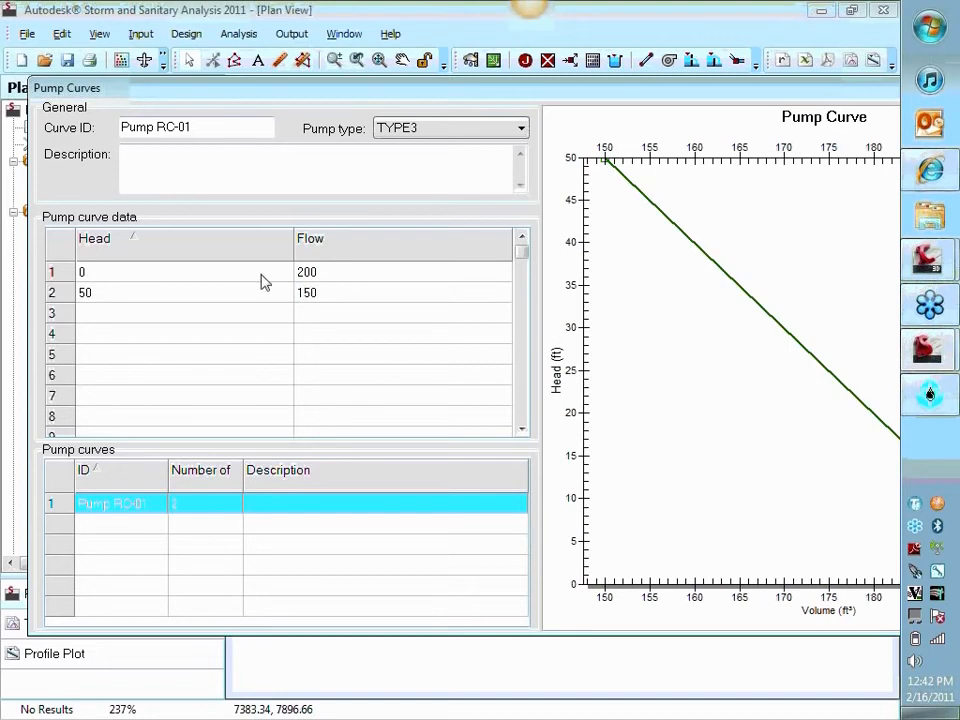
- Add two more pump curve points: head 75 with flow 100, and head 100 with flow 75
text(75)
click(345, 315)
text(100)
key(Return)
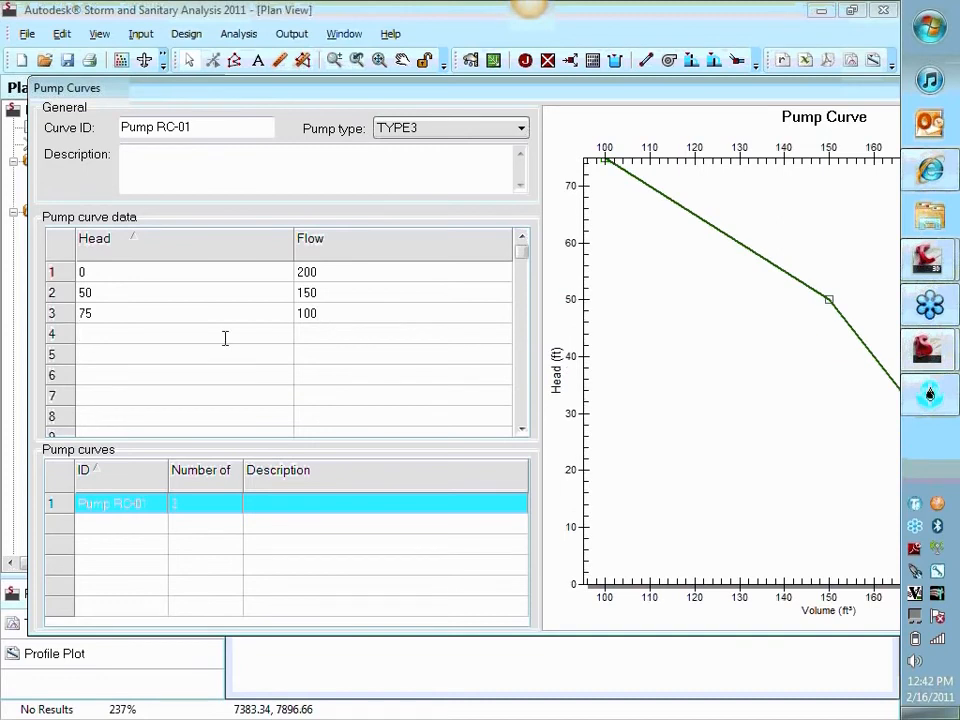
click(296, 335)
text(75)
key(Return)
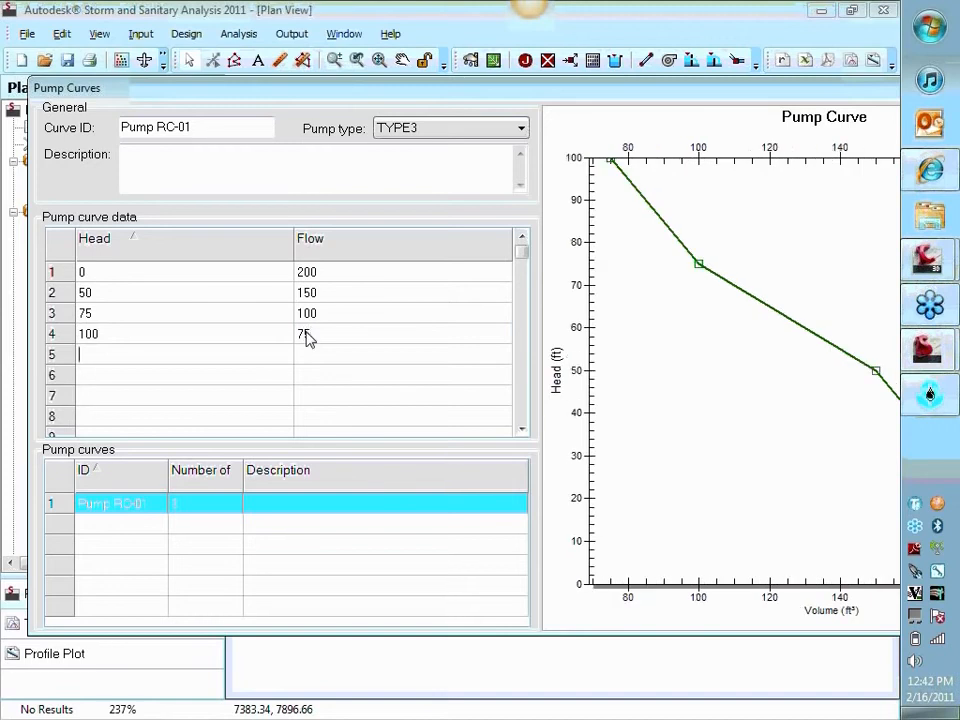
- Set the flow of the pump curve's head 100 point to 50
click(274, 340)
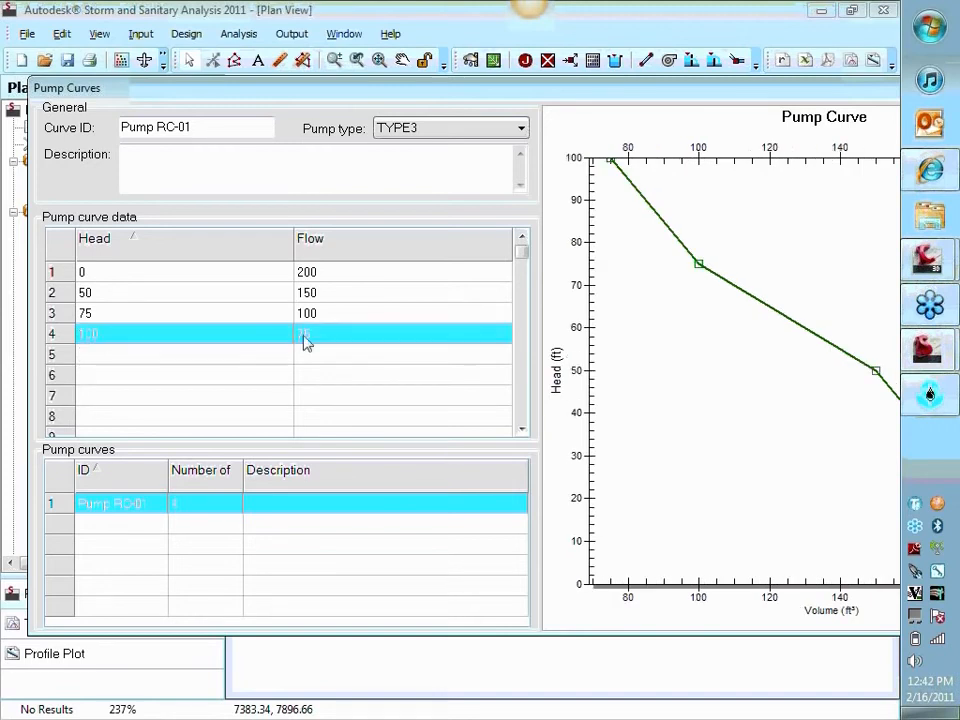
click(316, 336)
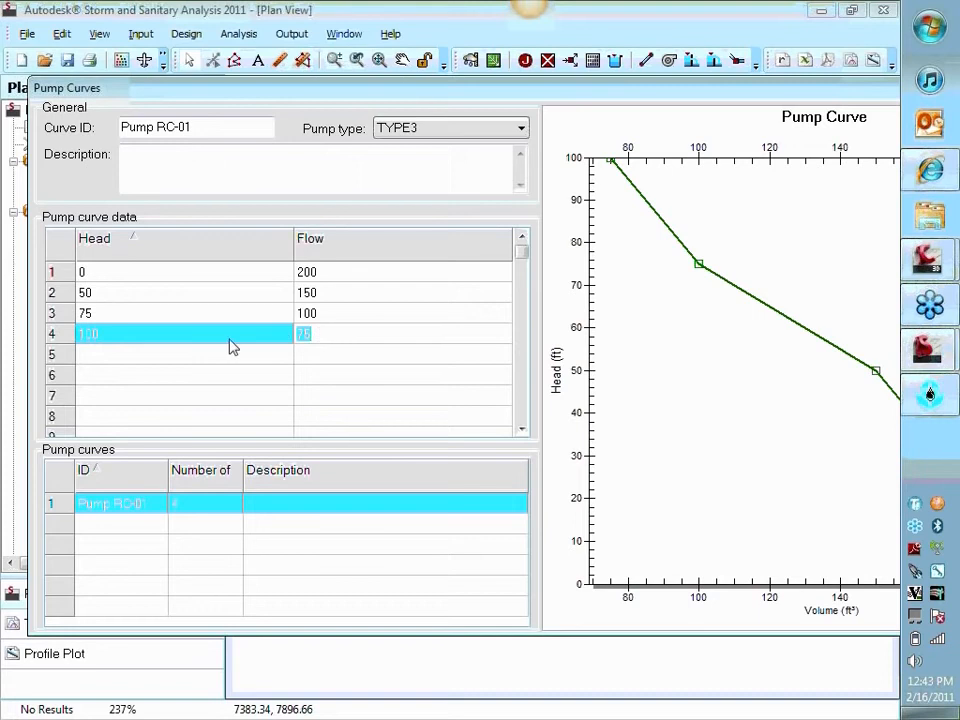
click(342, 358)
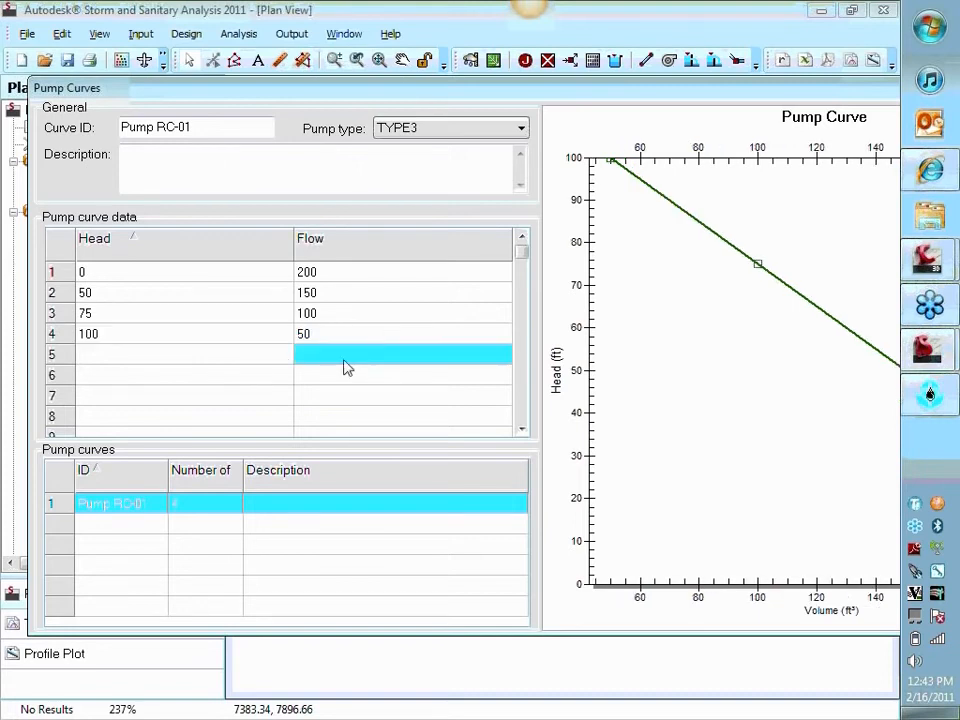
- Add a final pump curve point with head 200 and flow 0
click(190, 356)
click(204, 356)
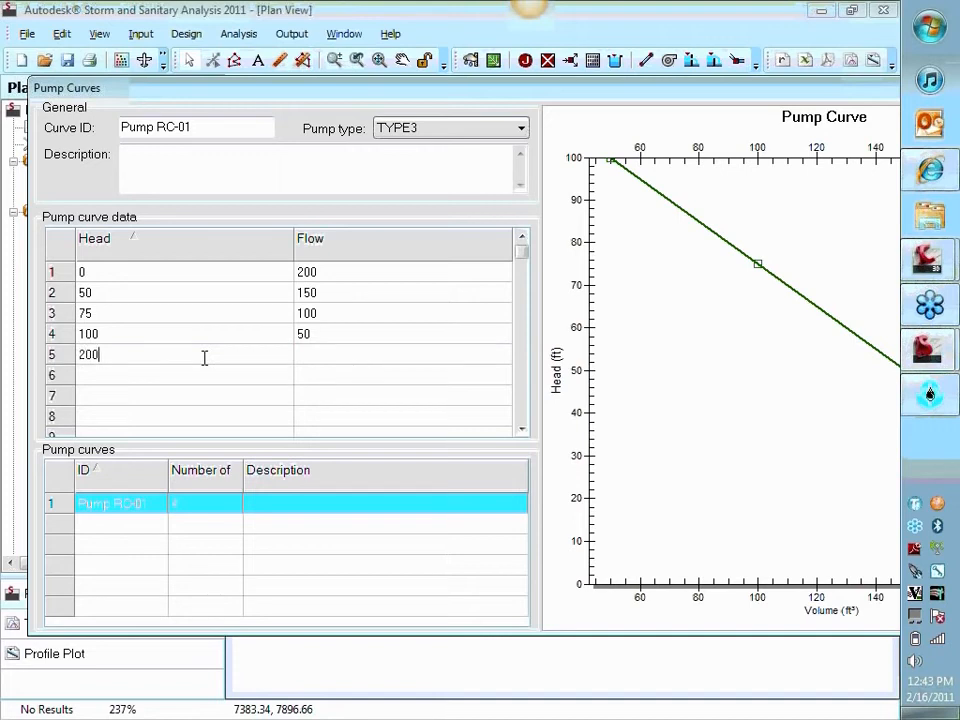
text(200)
click(325, 358)
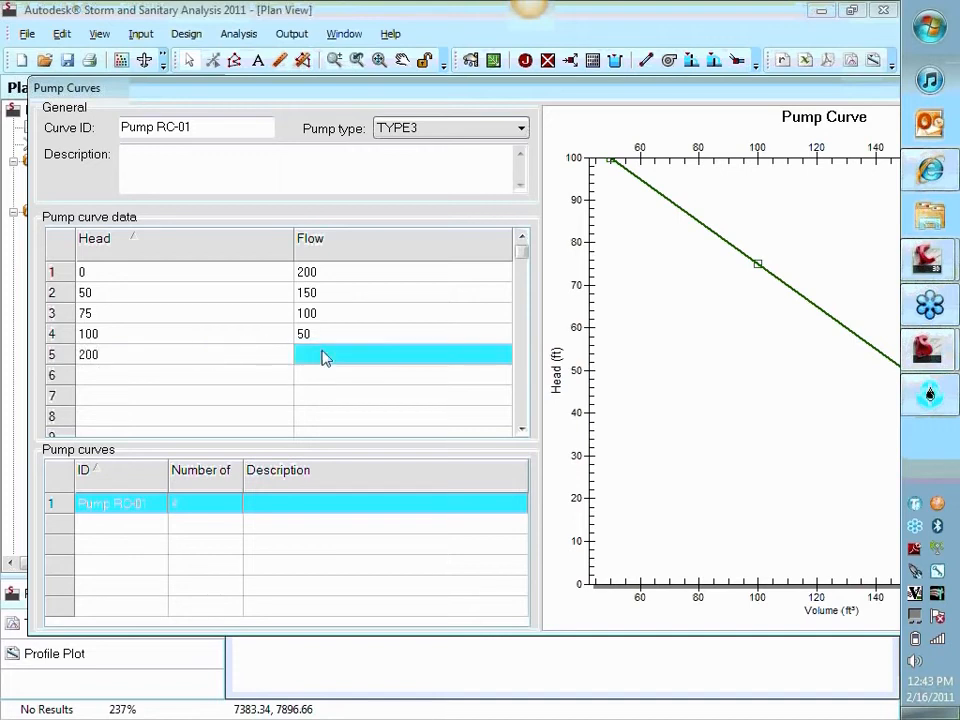
text(0)
key(Tab)
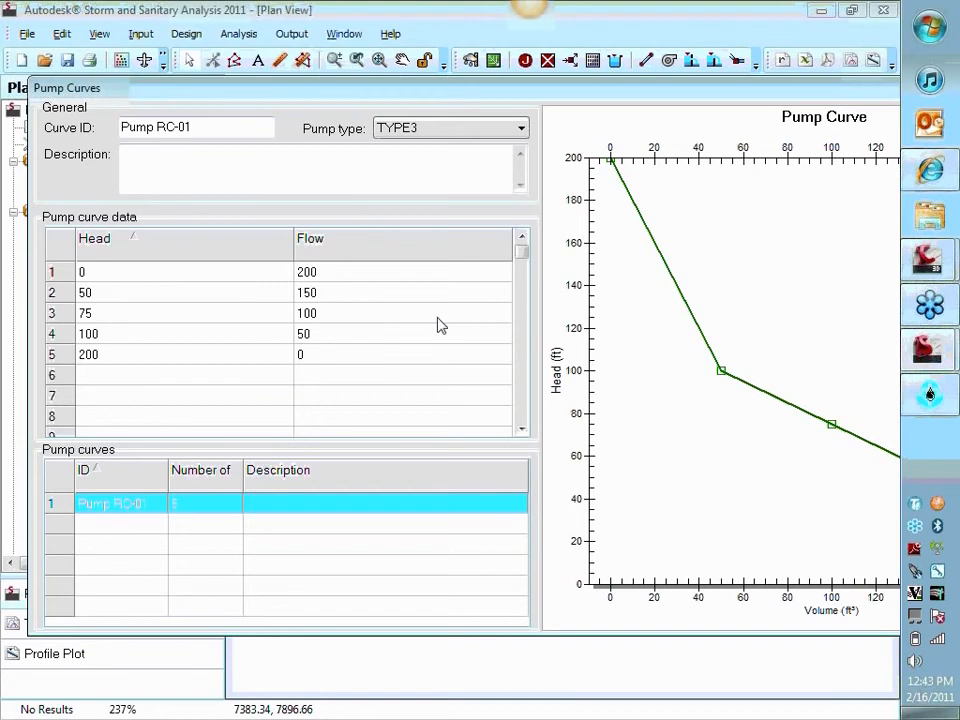
- Review the plotted pump curve, accept it for the pump, and close the pump properties
drag(612, 95, 485, 85)
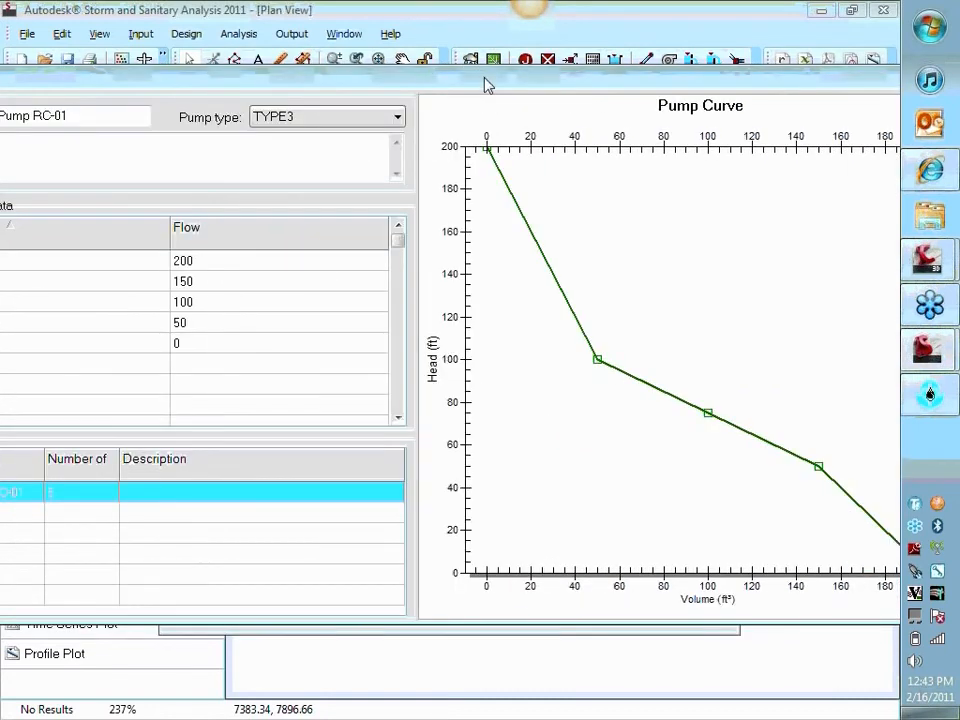
drag(485, 85, 555, 81)
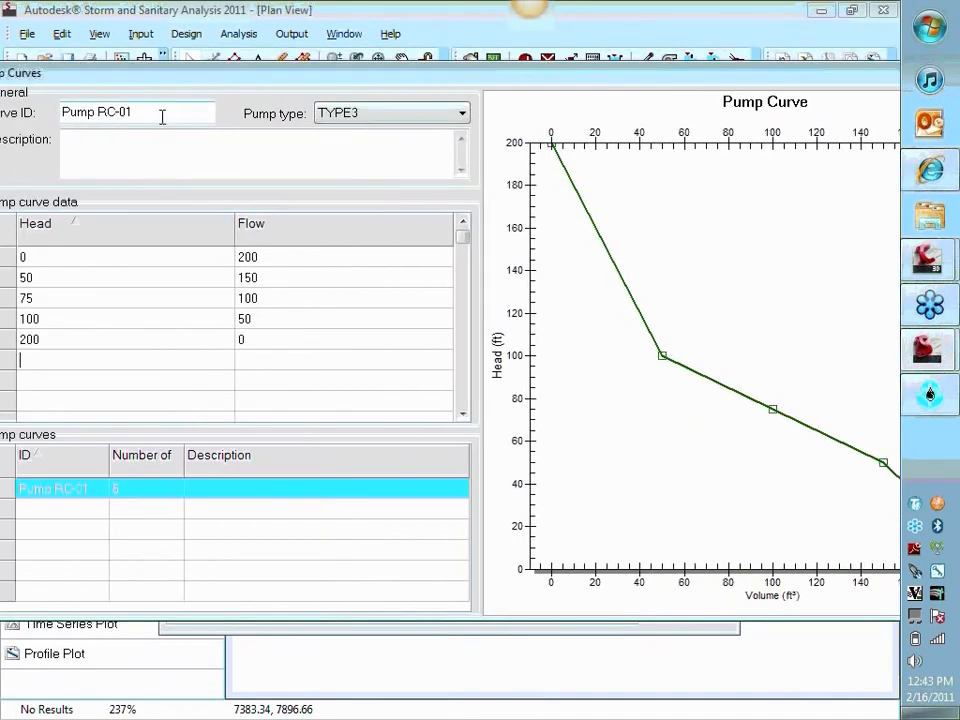
drag(425, 82, 246, 90)
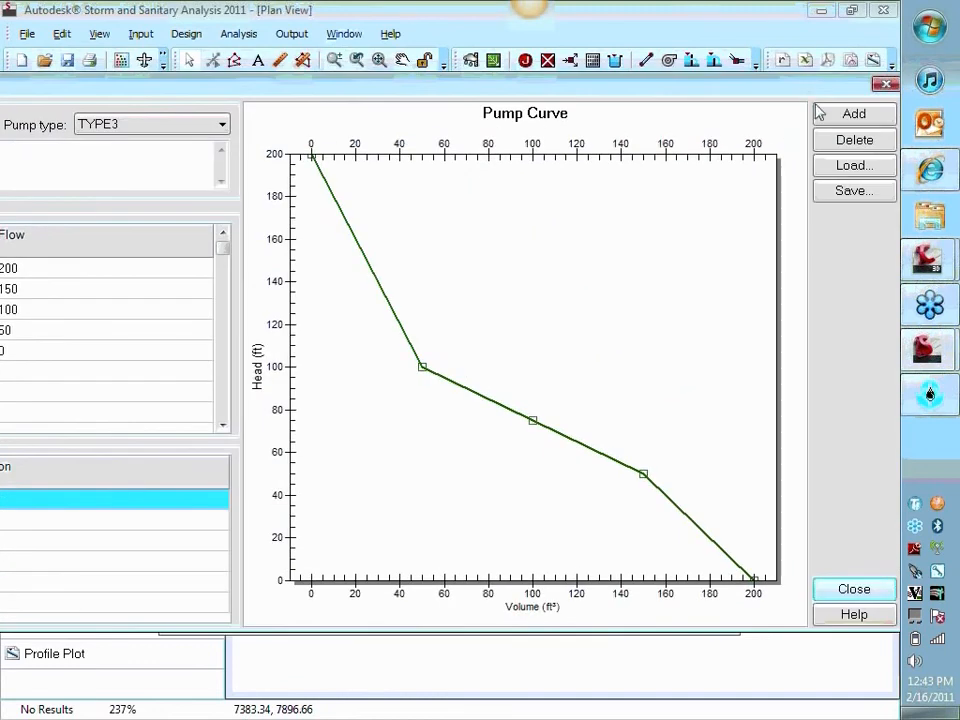
drag(645, 94, 726, 31)
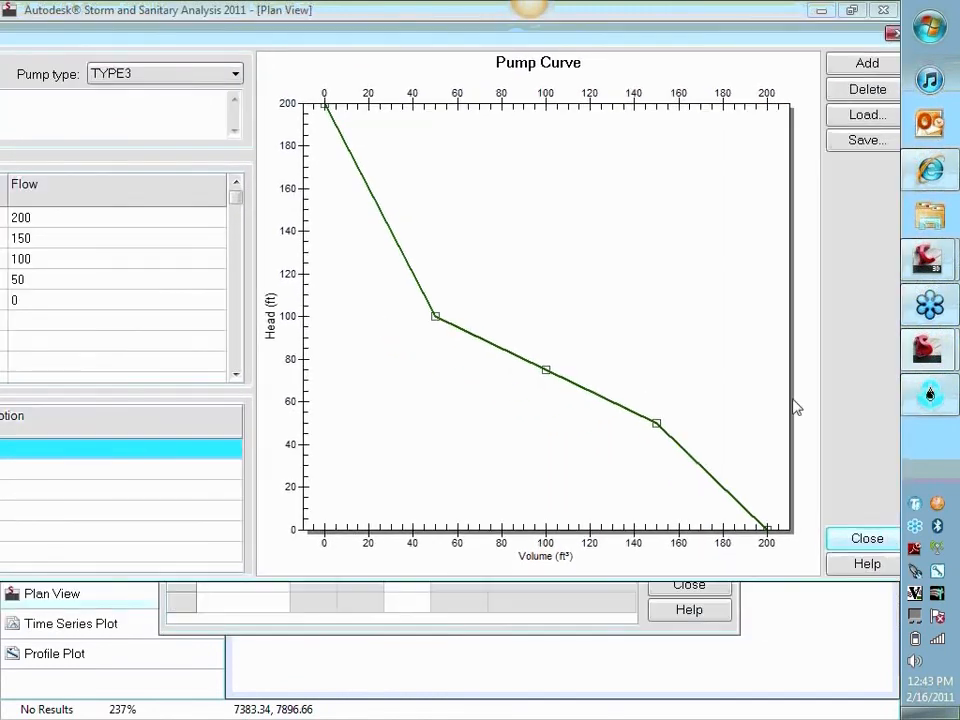
click(878, 543)
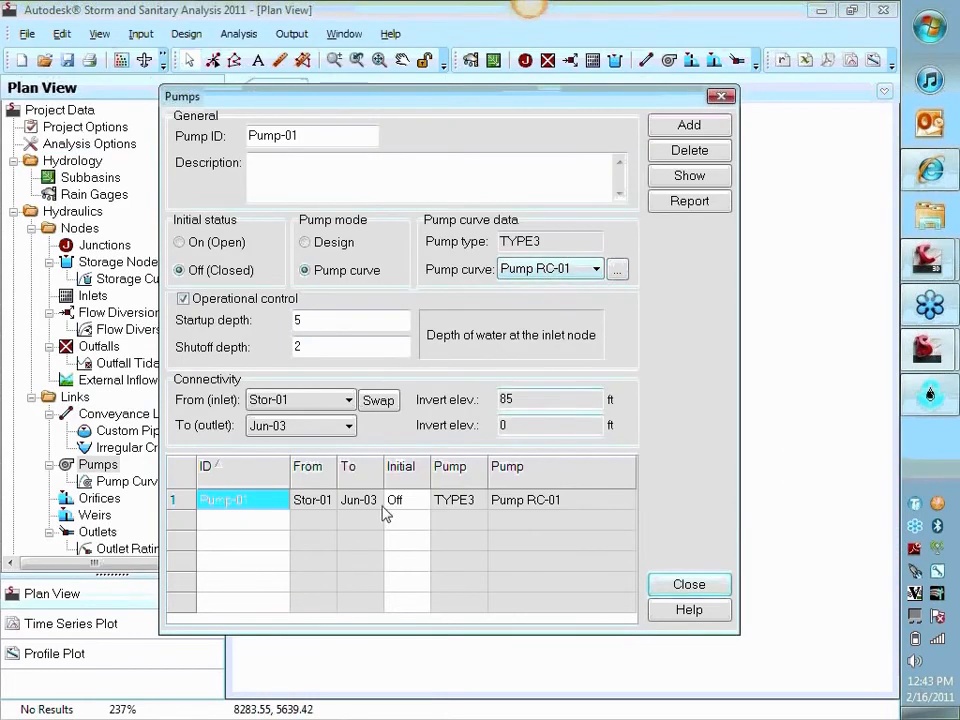
click(690, 585)
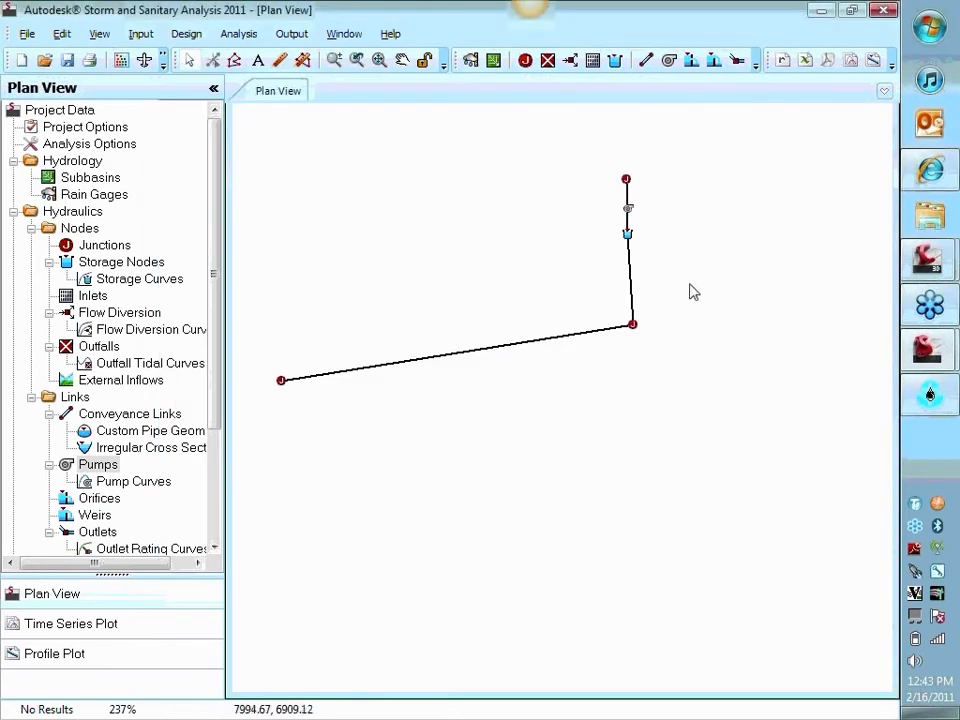
drag(690, 291, 578, 376)
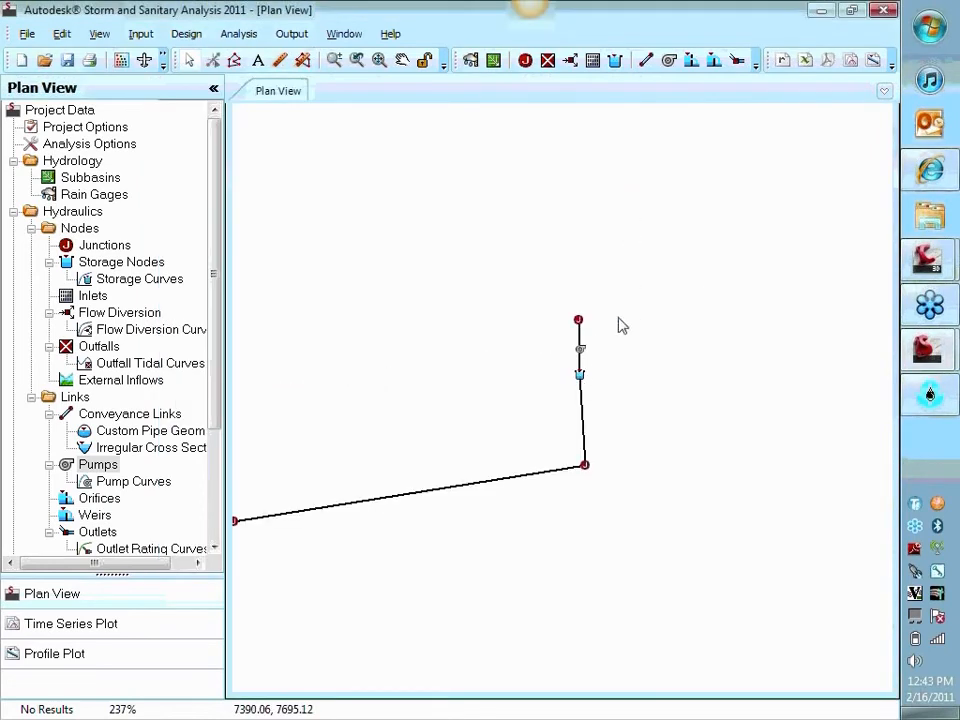
- Draw a second pump from the wet well to the pump outlet junction, bending it around the existing pump
click(580, 375)
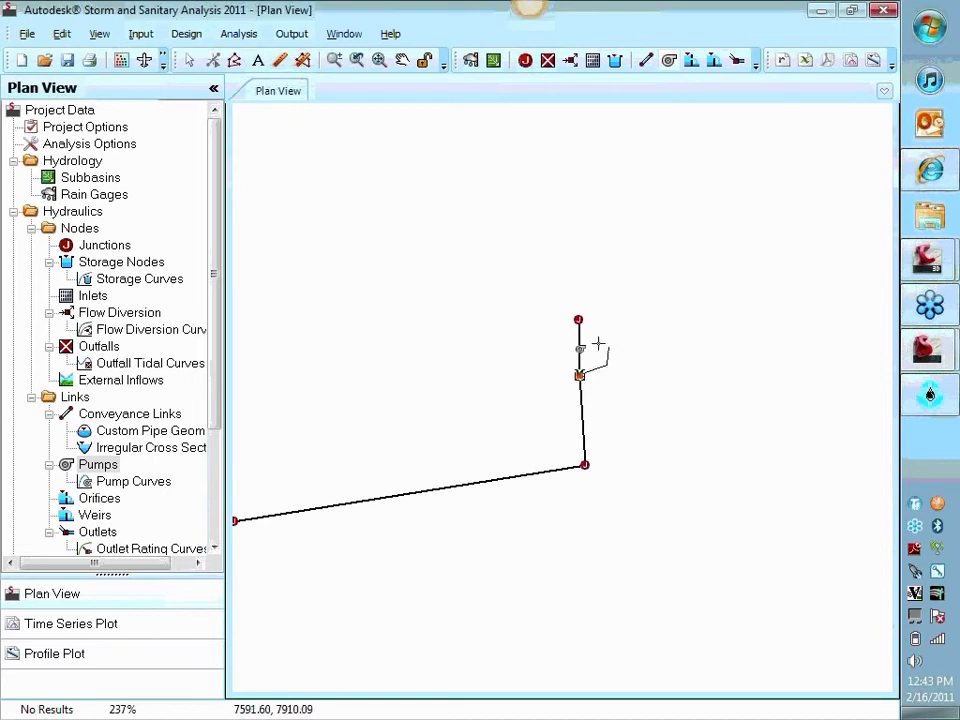
click(578, 321)
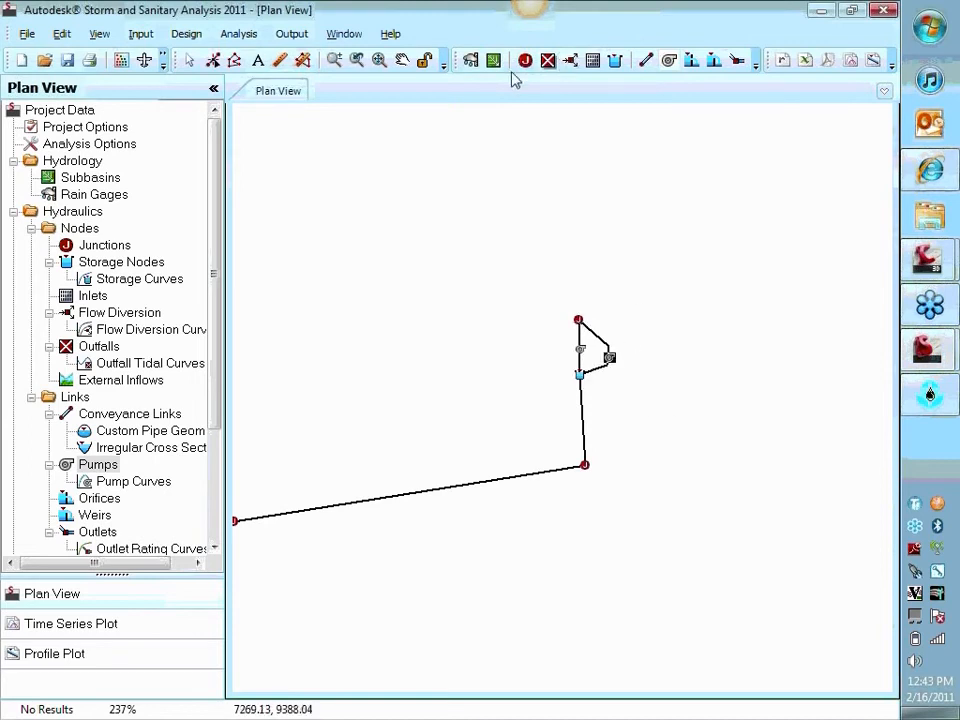
click(189, 60)
- Set the second pump's mode to Pump curve and assign it the curve Pump RC-01
double_click(609, 359)
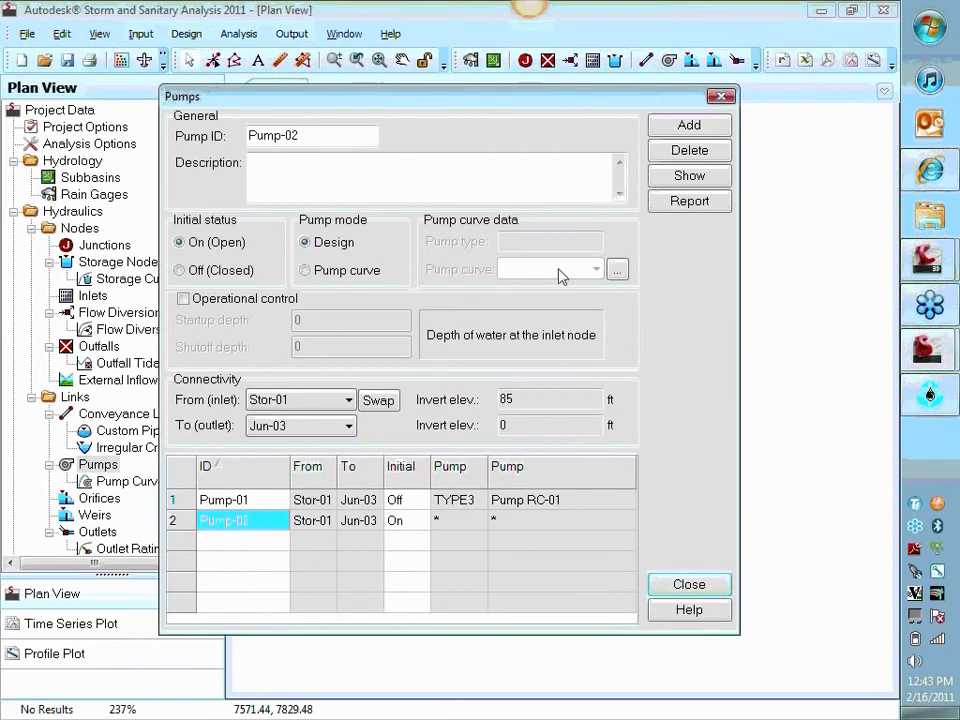
click(345, 270)
click(596, 269)
click(530, 285)
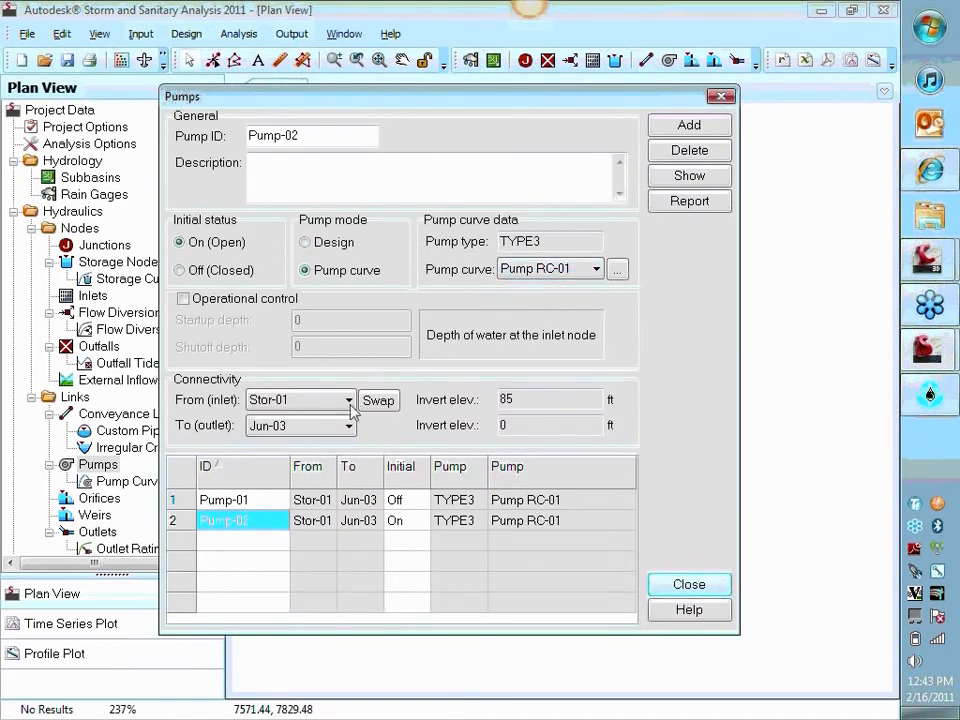
- Enable operational control for Pump-02 with startup depth 6 and shutoff depth 2, and close its properties
click(224, 300)
double_click(317, 322)
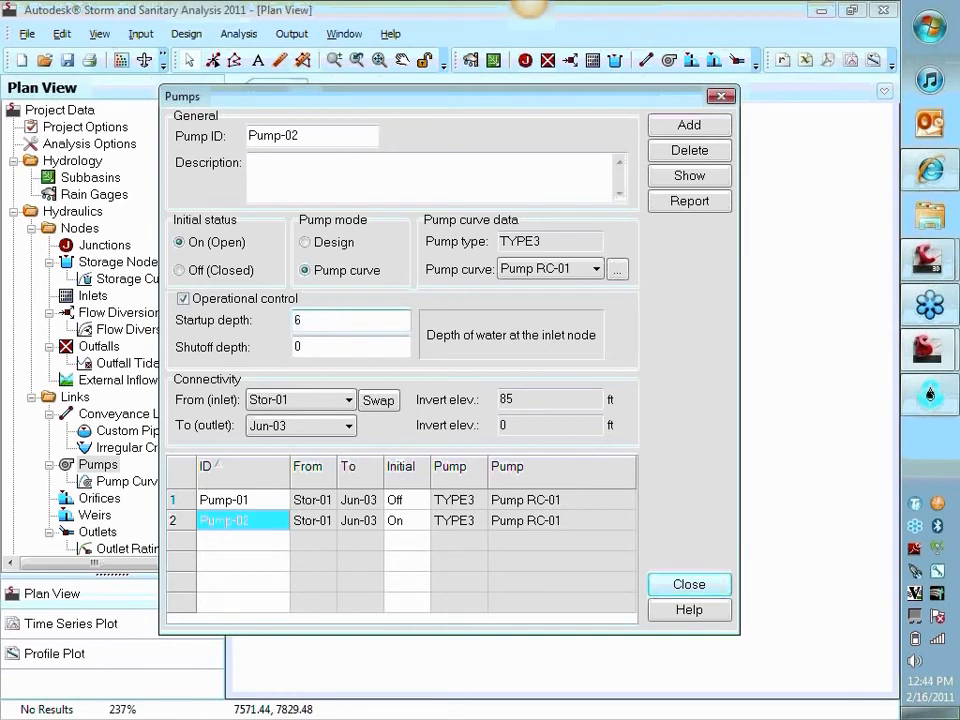
click(334, 352)
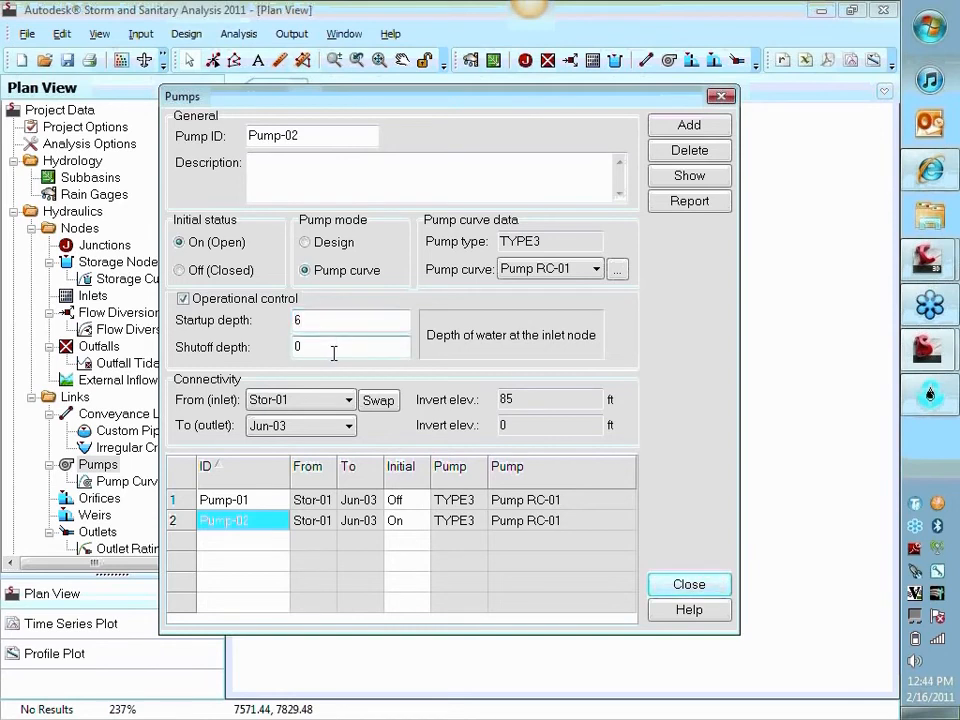
text(2)
key(BackSpace)
key(BackSpace)
text(2)
click(326, 326)
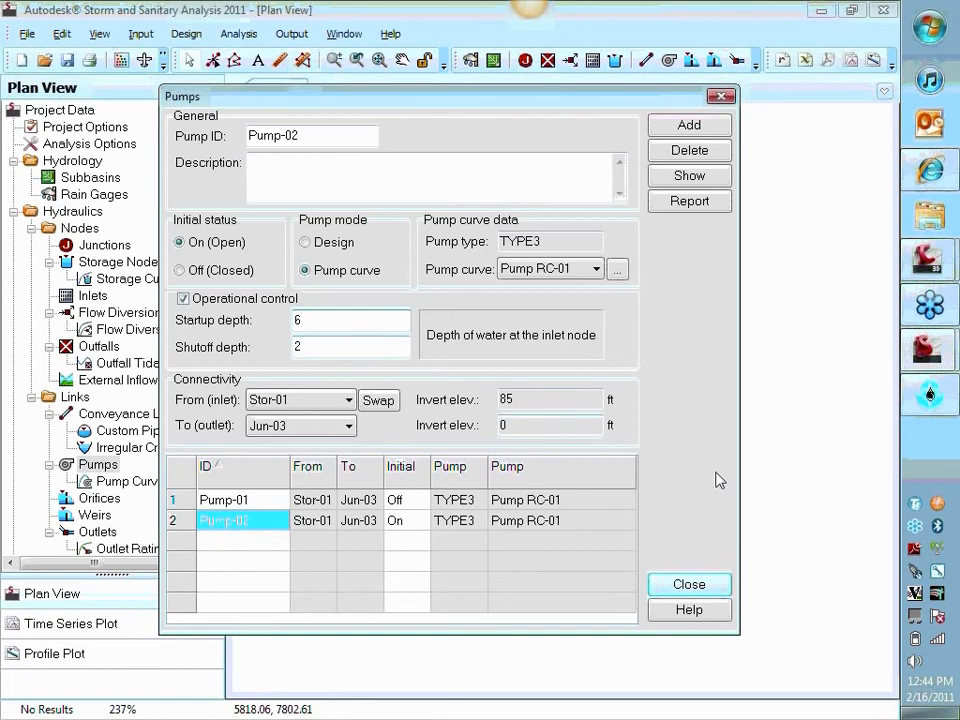
click(687, 584)
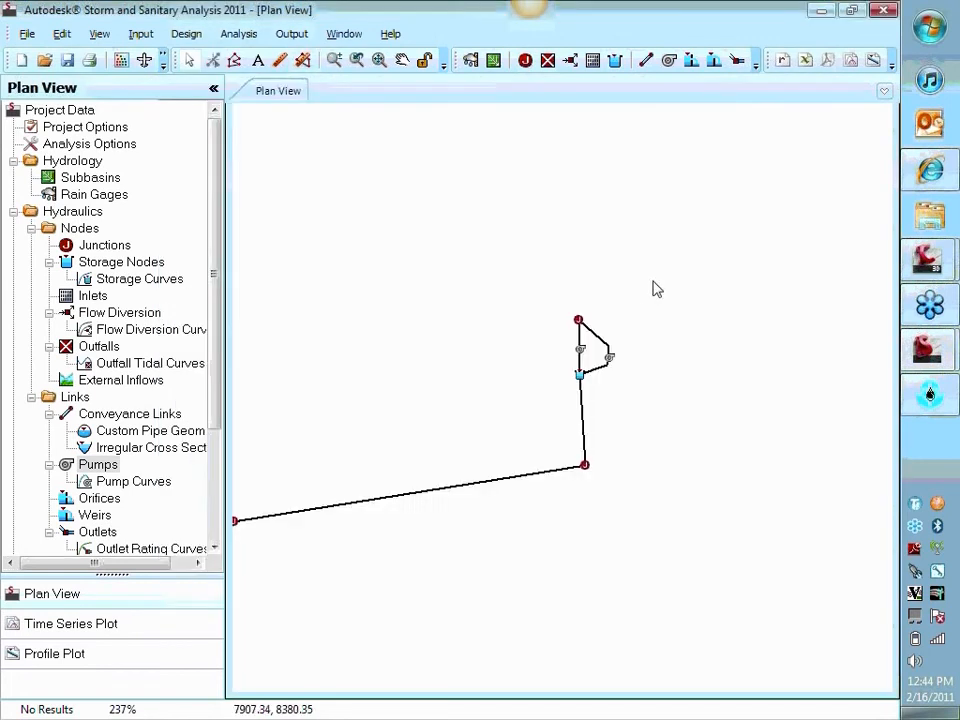
- Place two new junctions downstream of the pumps' outlet junction
drag(653, 282, 638, 431)
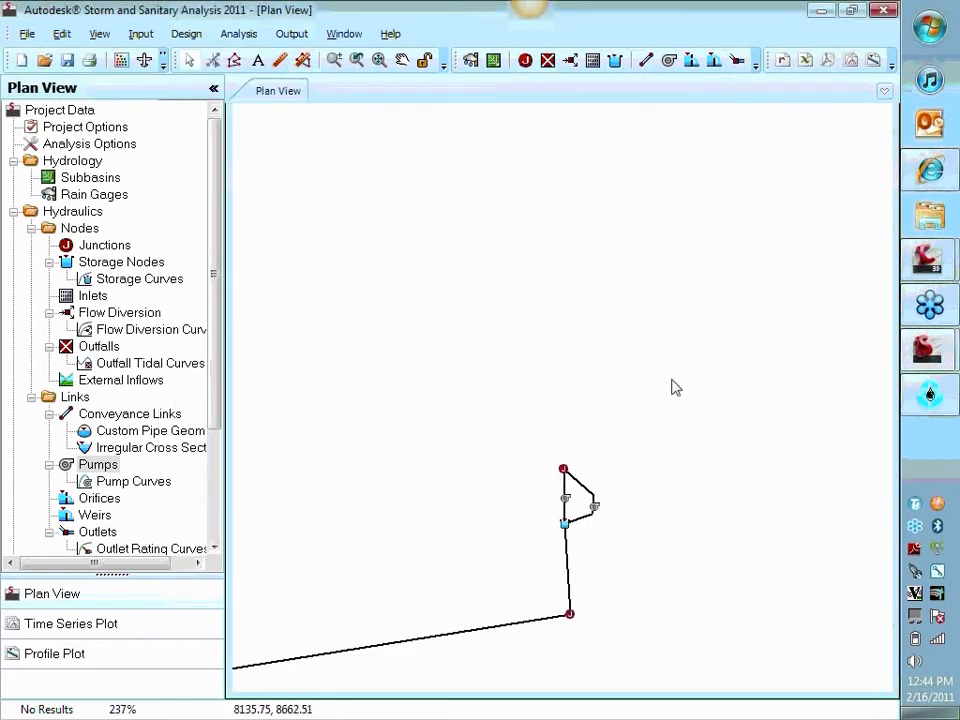
click(525, 61)
click(600, 225)
drag(740, 202, 421, 323)
click(631, 207)
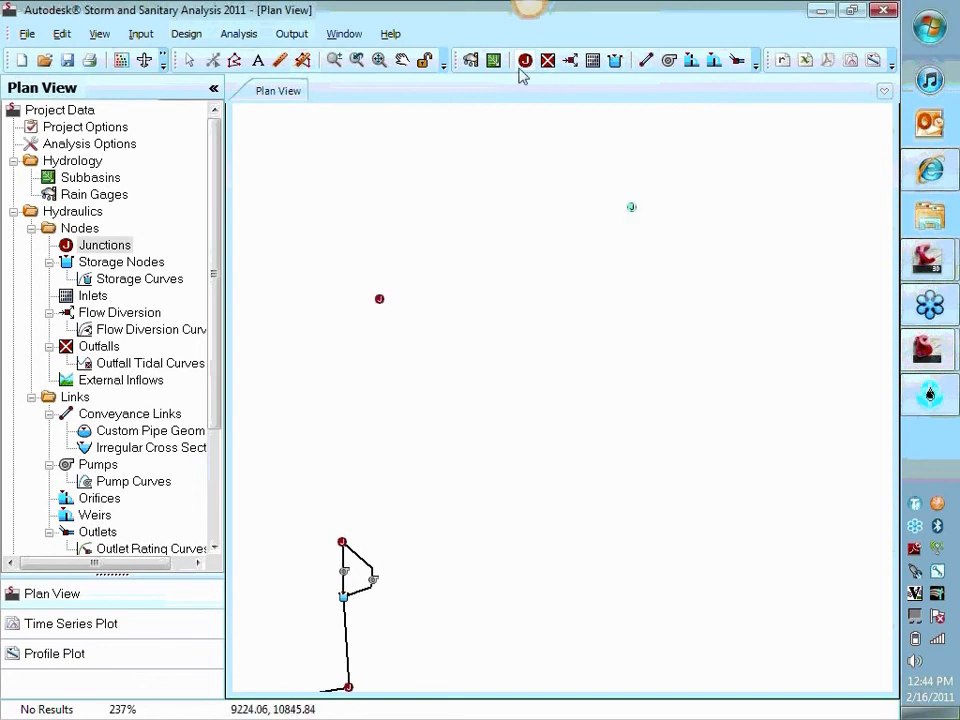
click(646, 60)
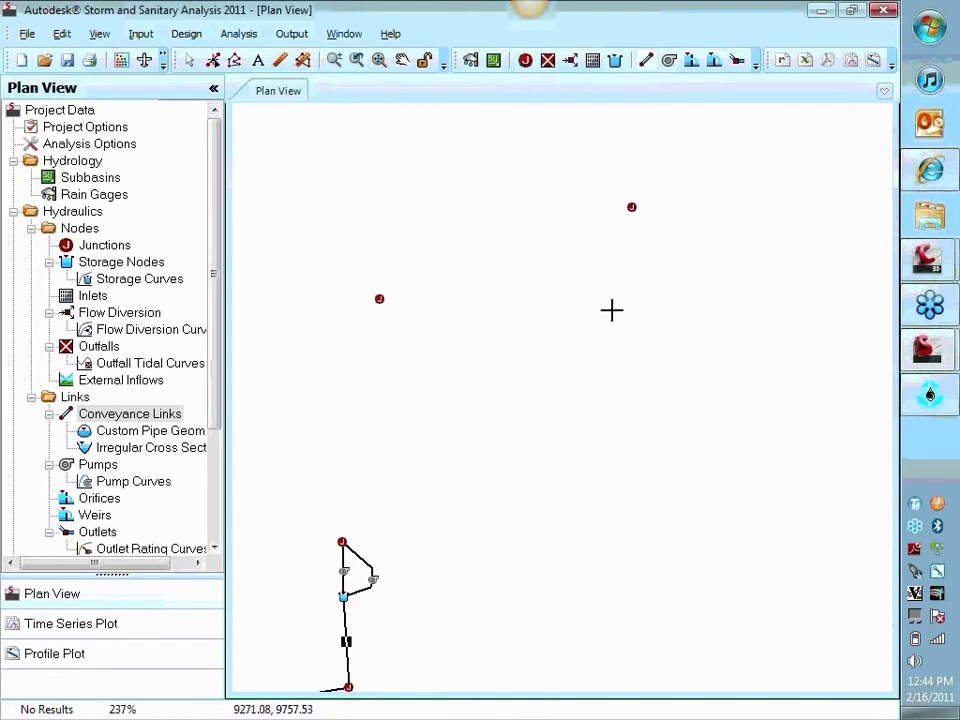
click(342, 542)
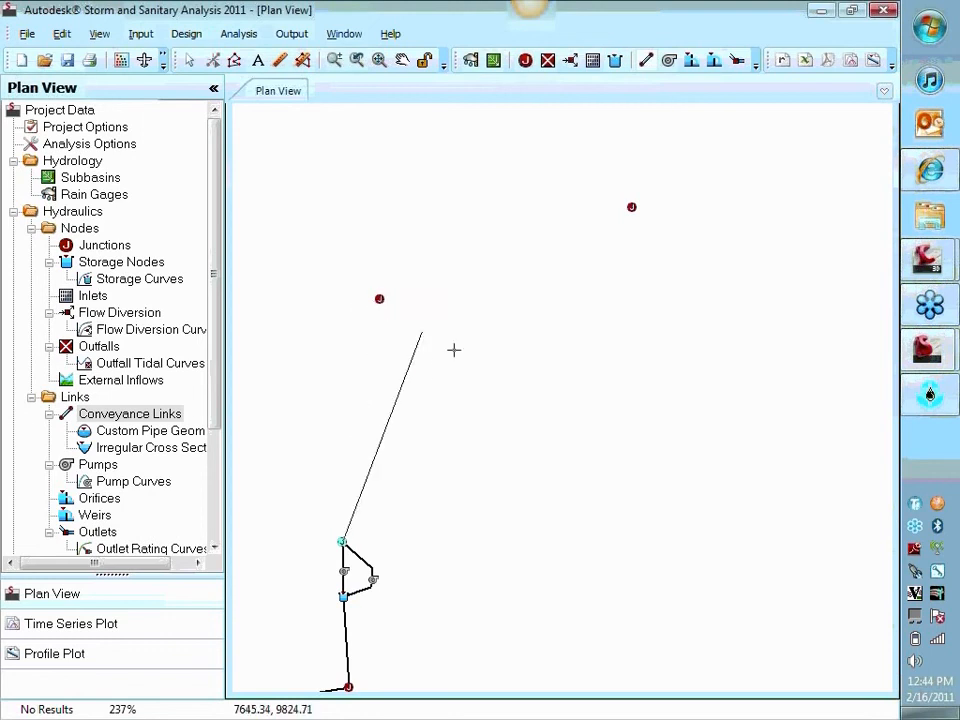
key(Escape)
- Delete the two unconnected junctions Jun-04 and Jun-05
click(380, 300)
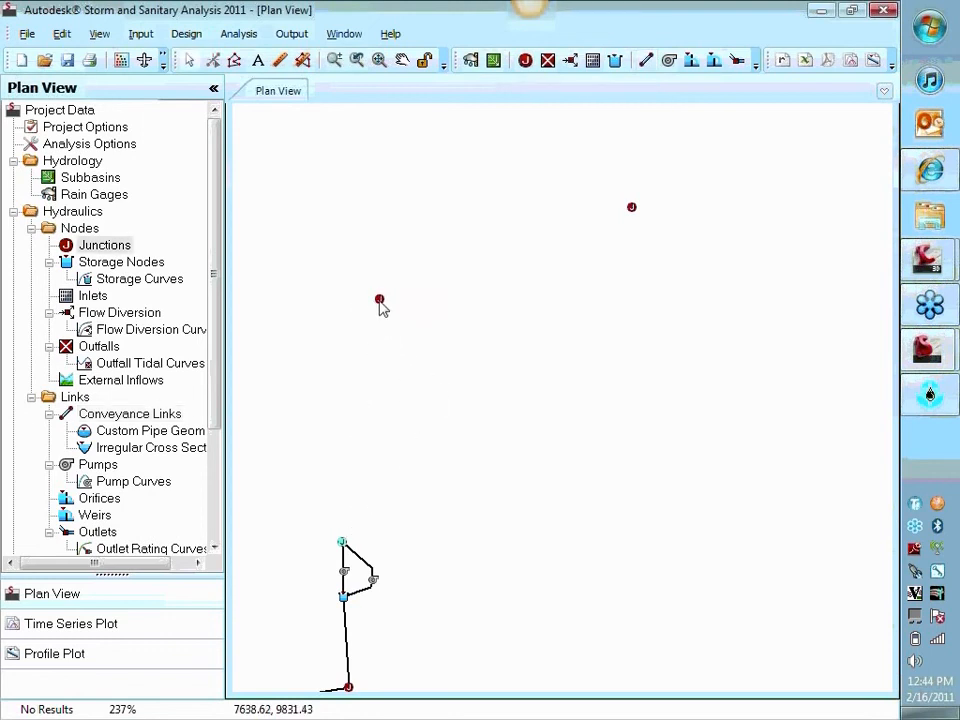
key(Delete)
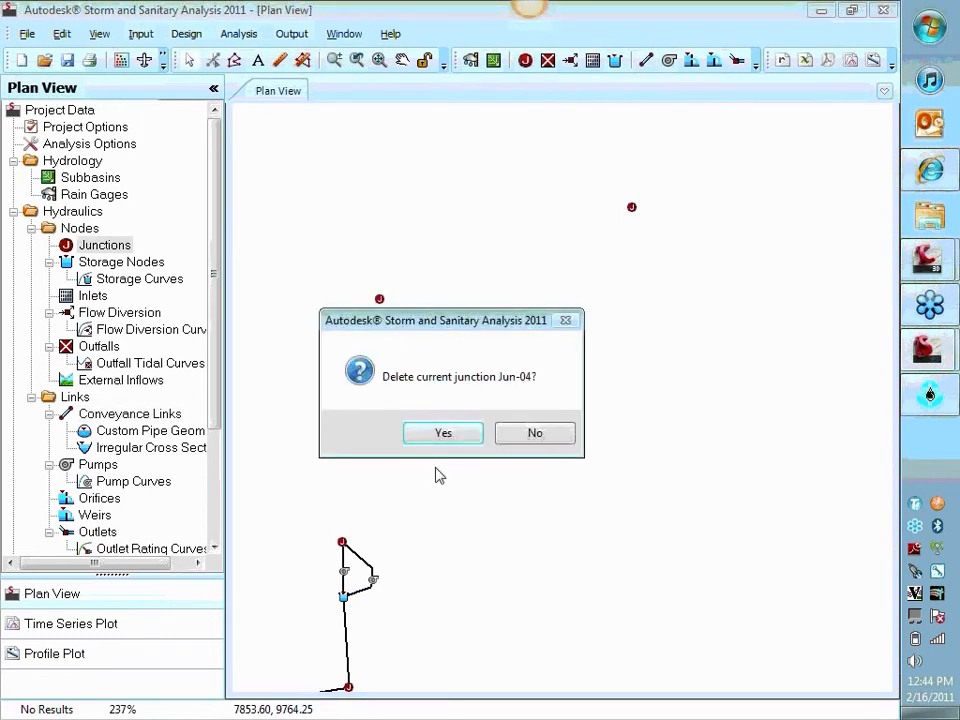
click(441, 431)
click(631, 207)
key(Delete)
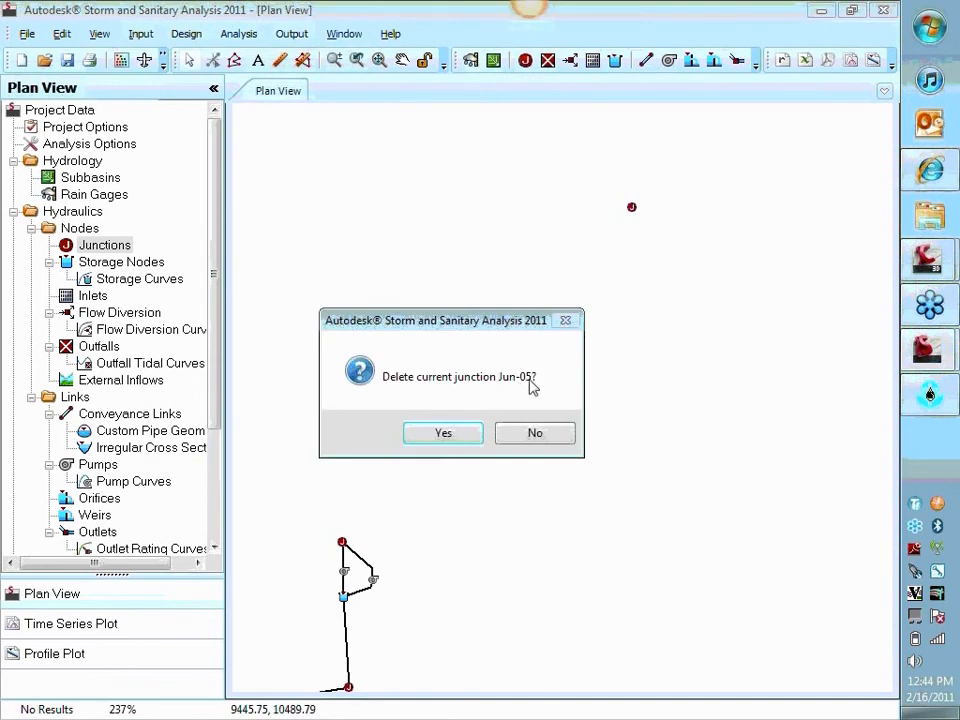
click(441, 432)
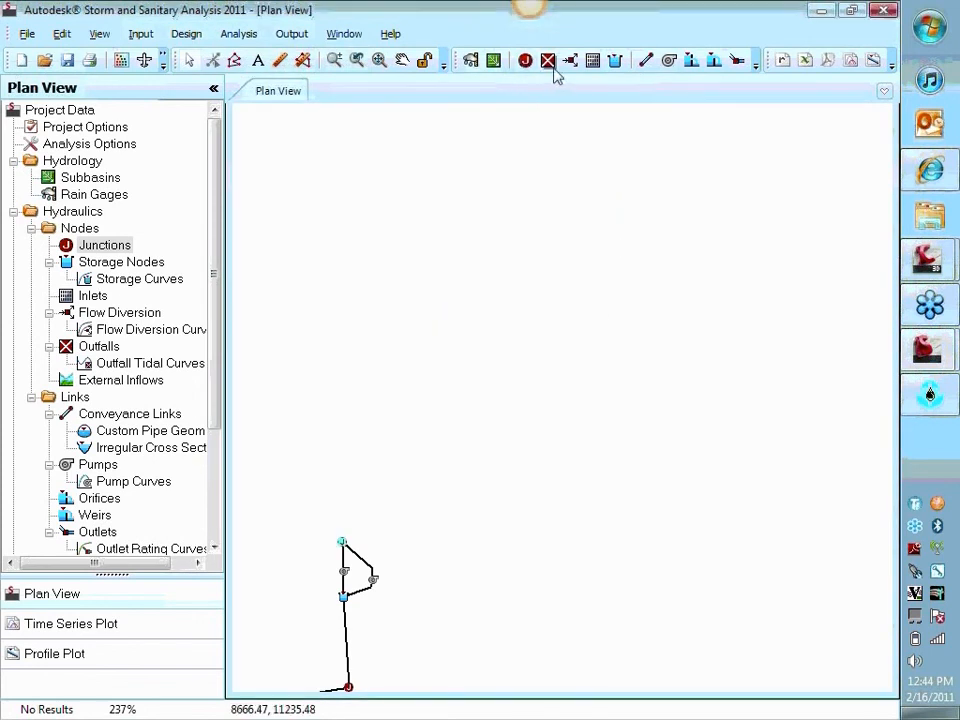
- Duplicate the pumps' outlet junction, then duplicate that copy to place a second junction farther downstream
right_click(342, 550)
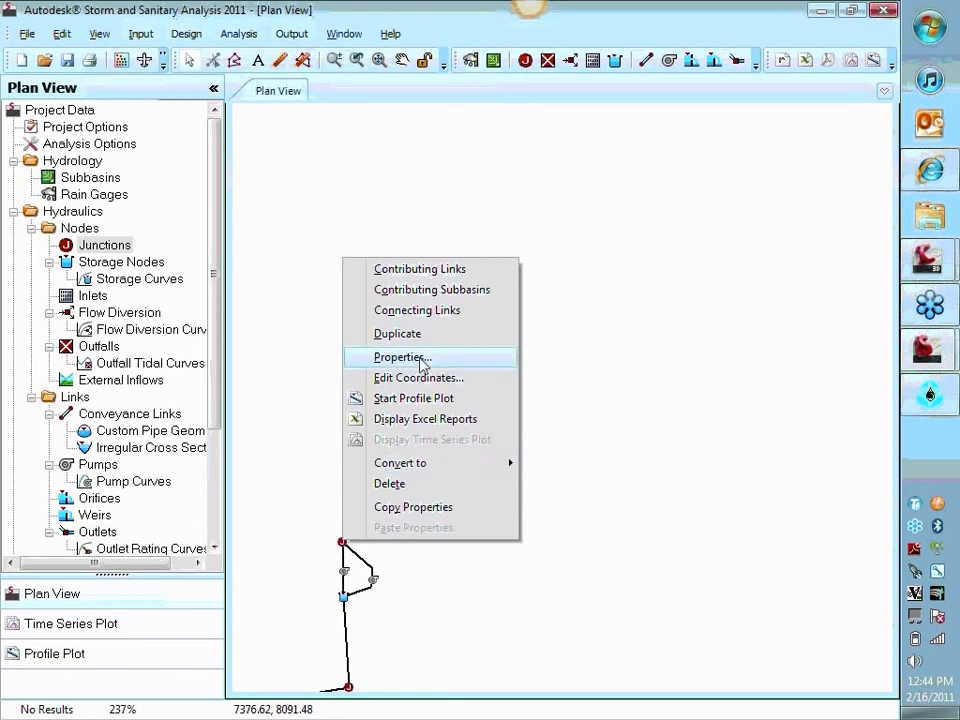
click(418, 335)
click(374, 340)
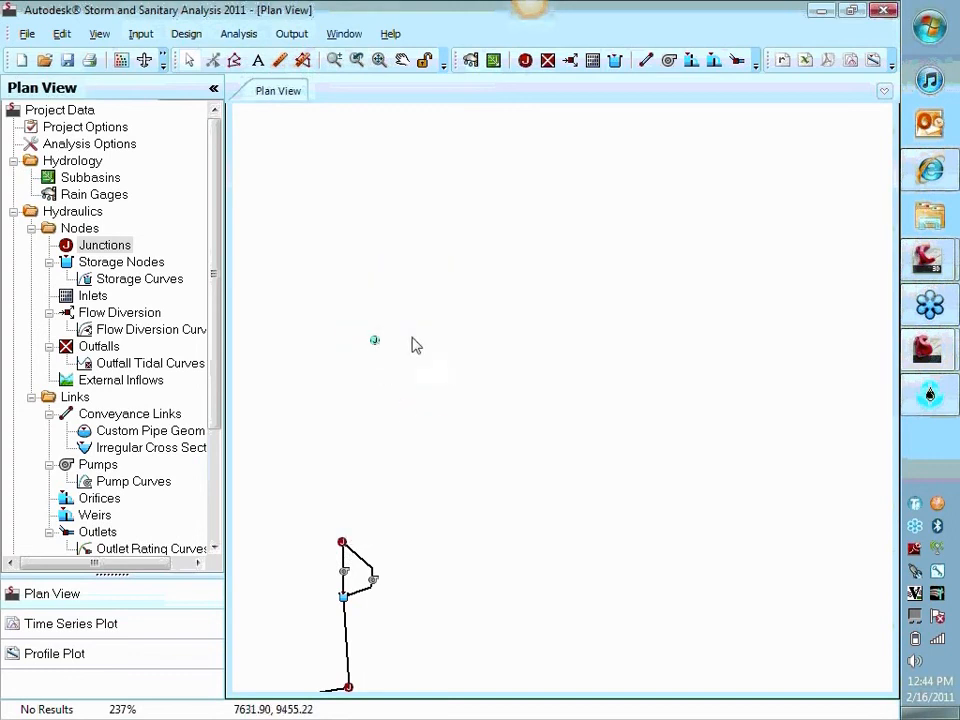
right_click(376, 339)
click(427, 413)
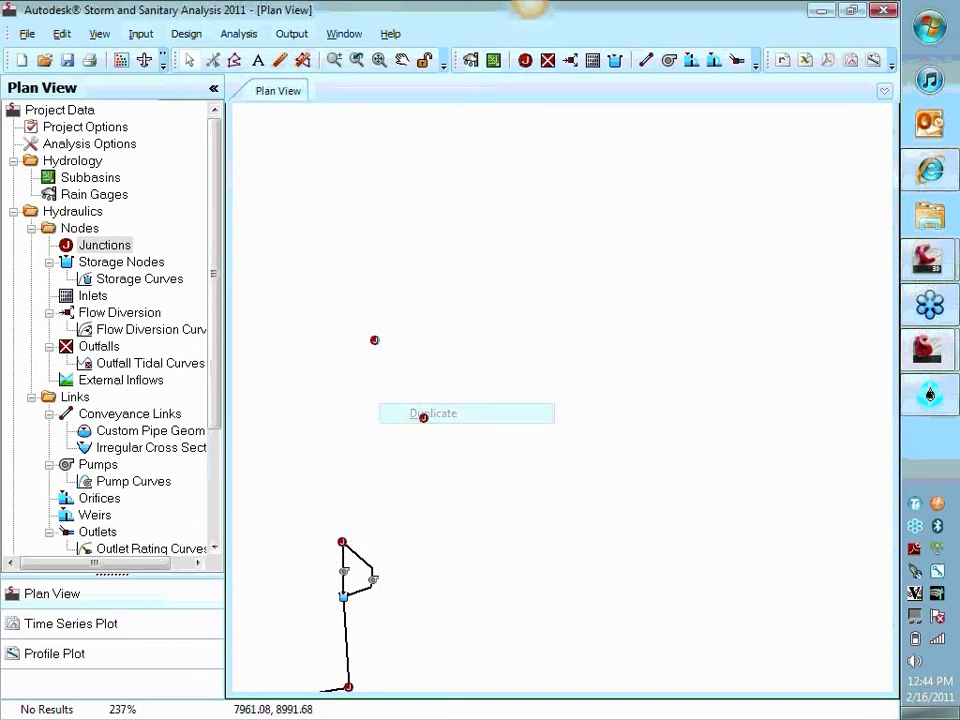
click(590, 282)
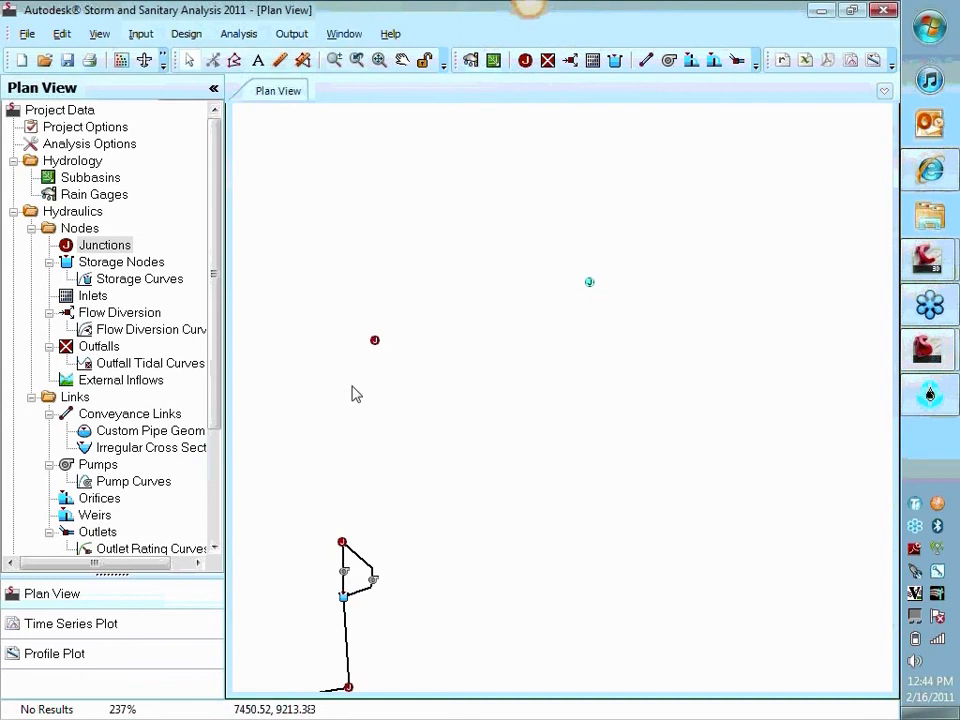
- Check the invert and rim elevations of the first duplicated junction and close its properties
double_click(375, 343)
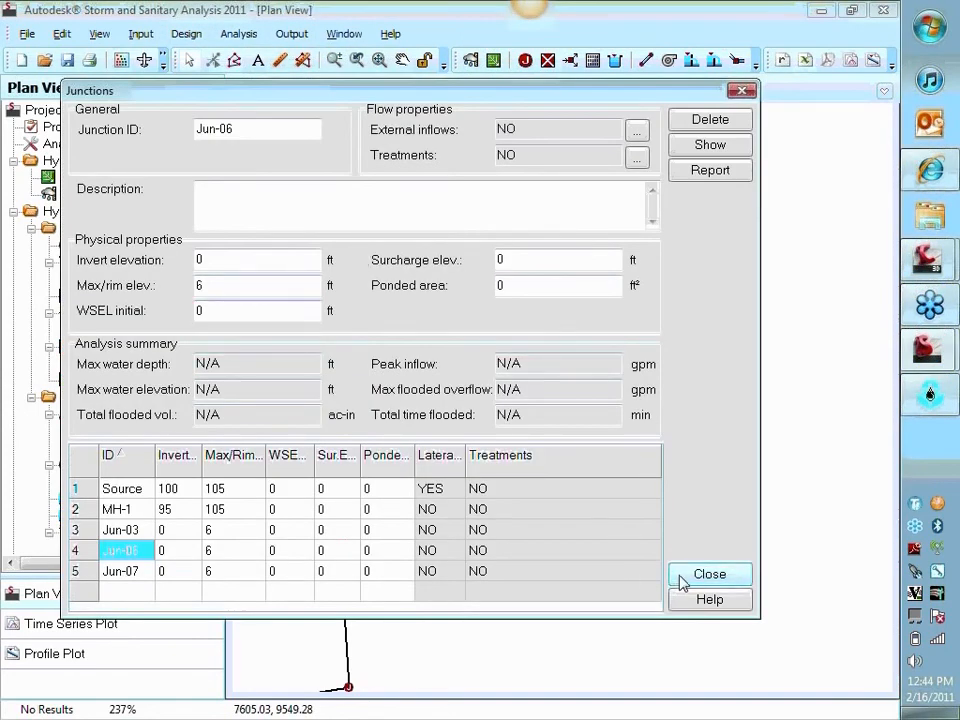
drag(219, 259, 124, 262)
mouse_move(383, 92)
mouse_down()
mouse_move(805, 172)
mouse_move(498, 73)
mouse_up()
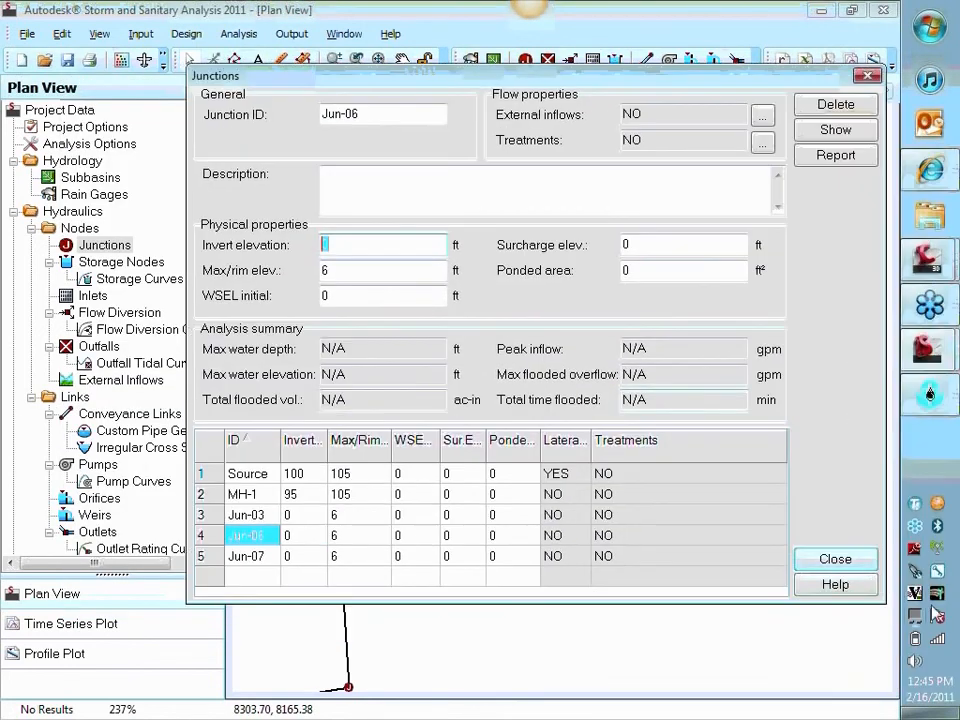
click(842, 562)
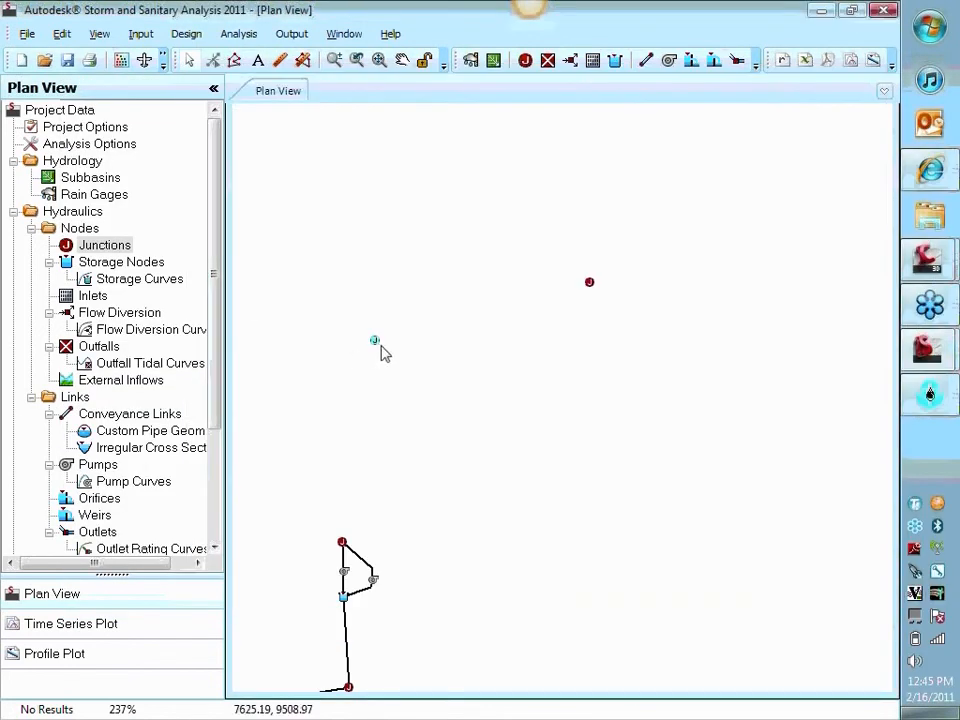
- Delete both duplicated junctions downstream of the pumps
key(Delete)
key(Return)
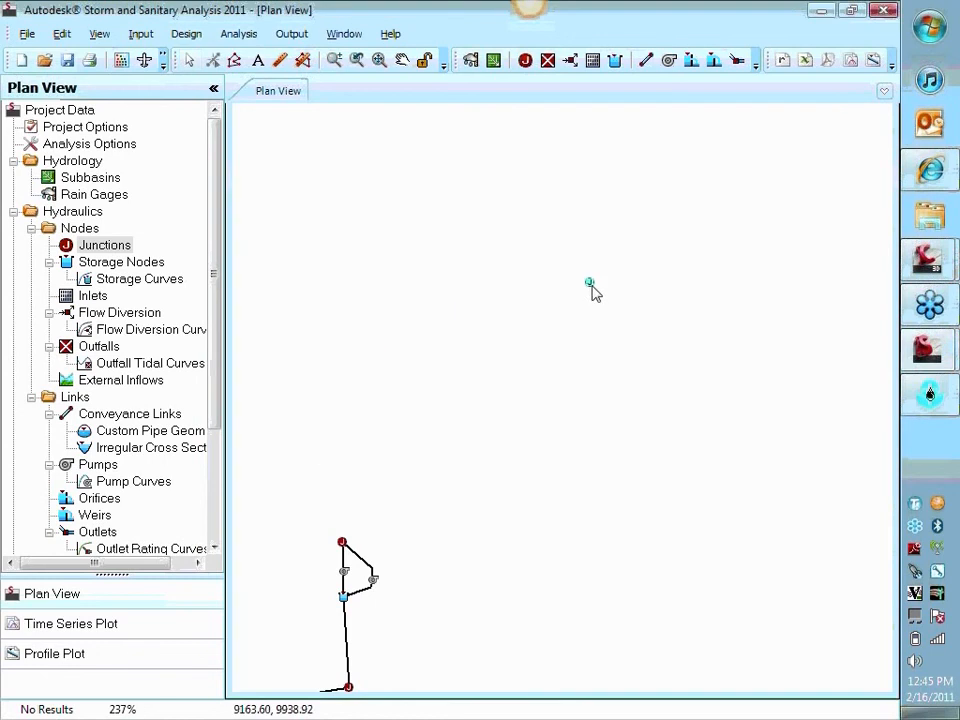
key(Delete)
key(Return)
- Set the pumps' outlet junction Jun-03 to invert elevation 100 ft and max/rim elevation 105 ft
double_click(342, 543)
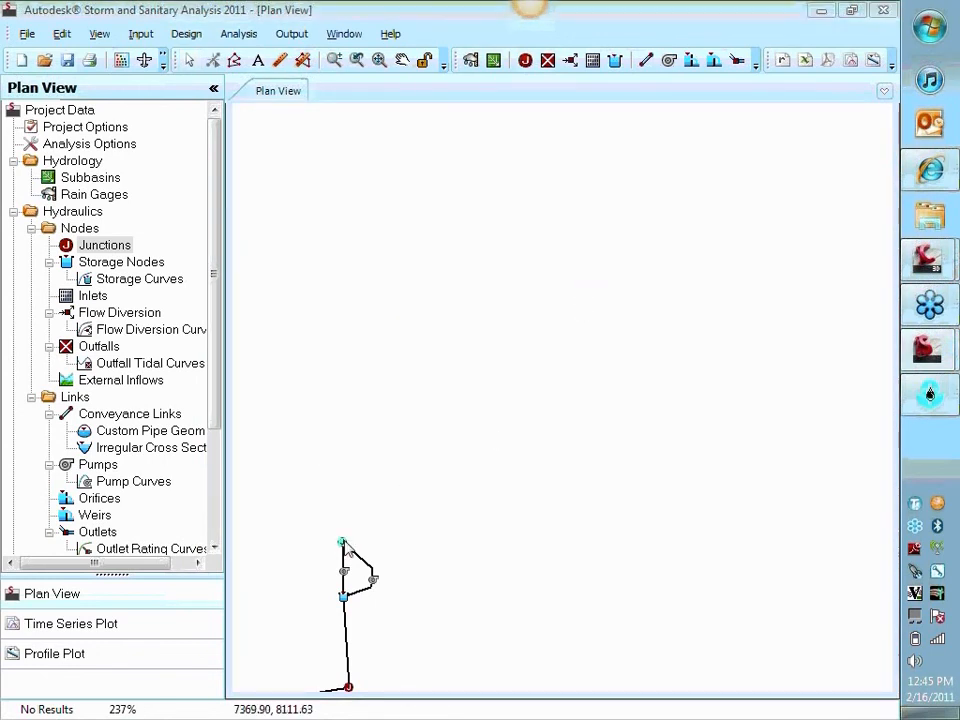
drag(343, 247, 325, 297)
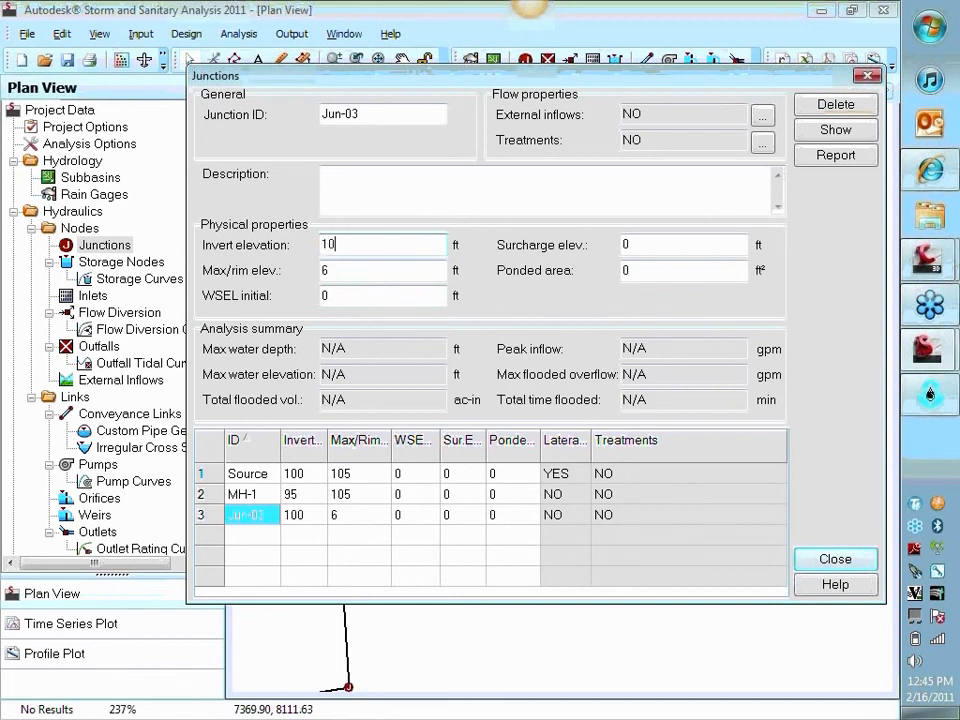
drag(343, 273, 322, 298)
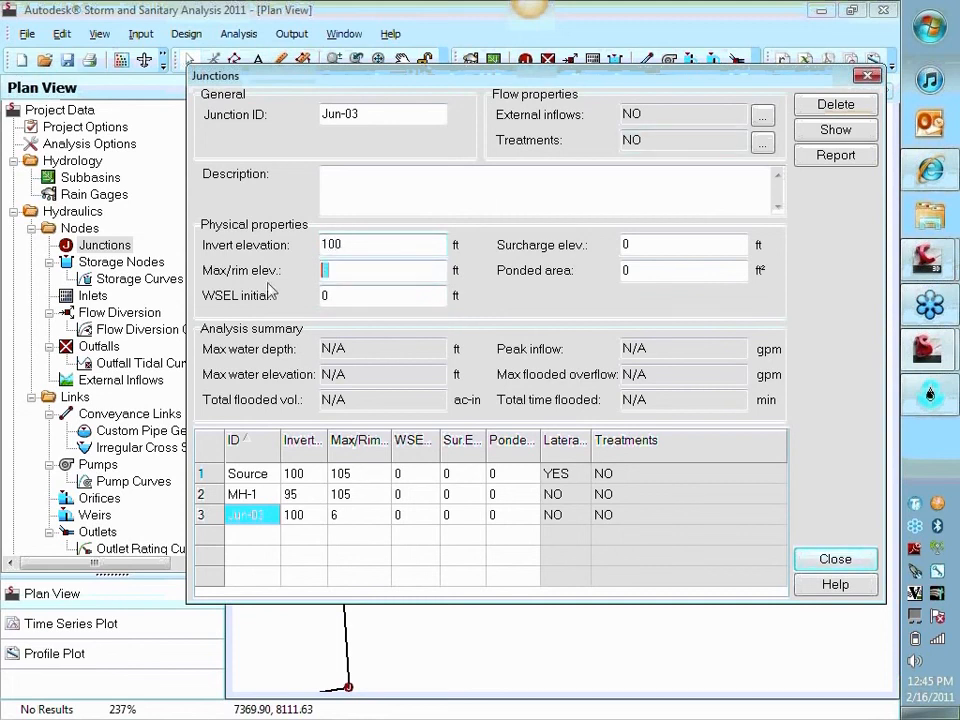
text(105)
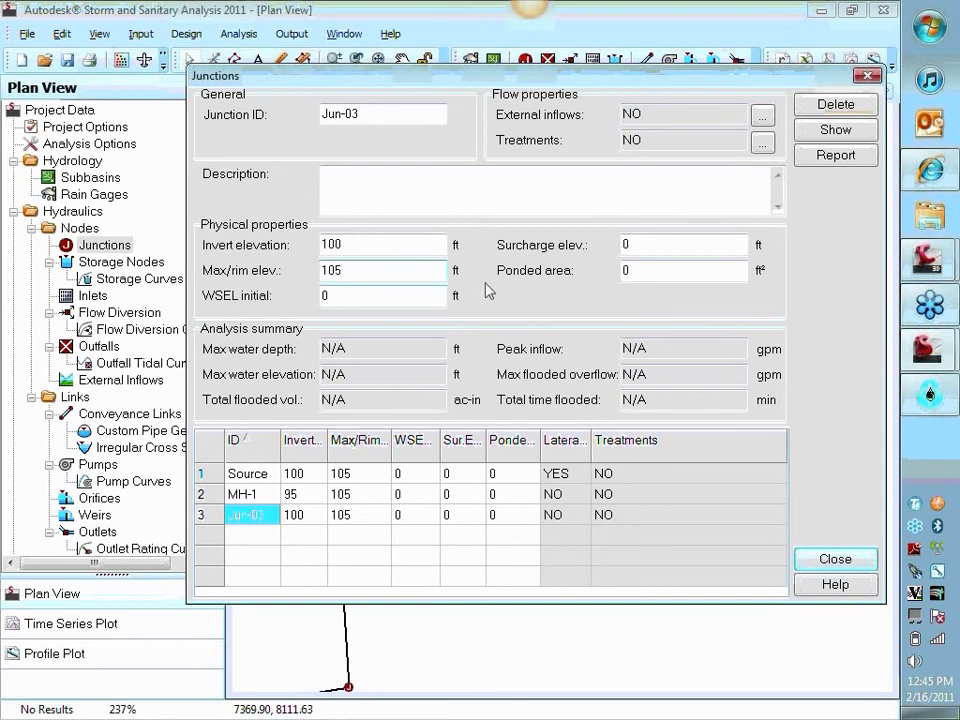
click(836, 560)
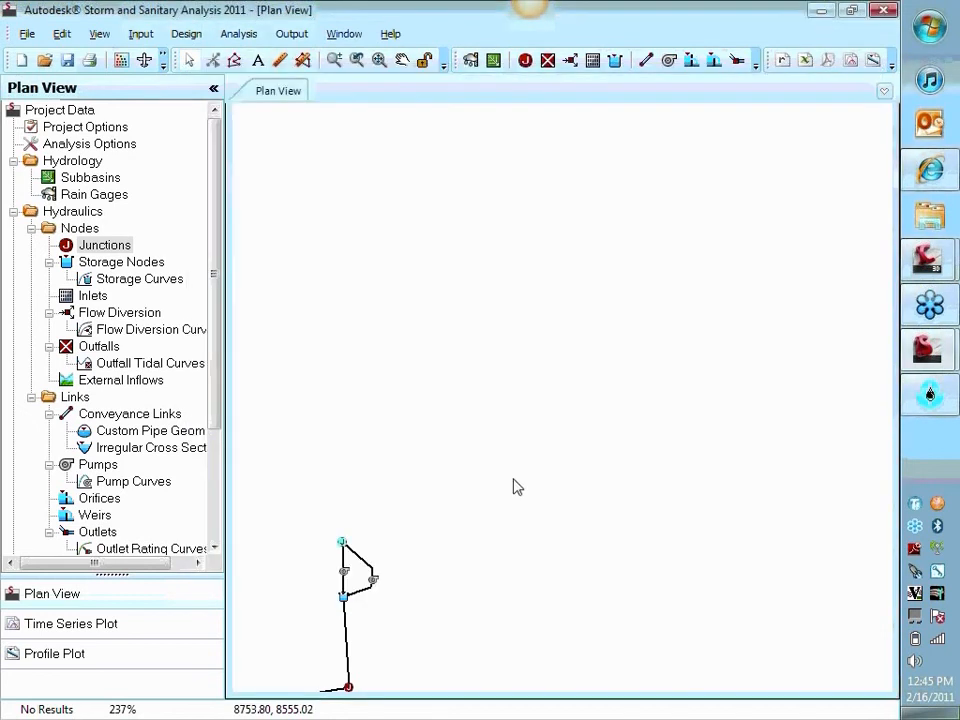
- Duplicate Jun-03 downstream, duplicate that copy to place a second junction, and open the first copy's properties
right_click(342, 542)
click(372, 330)
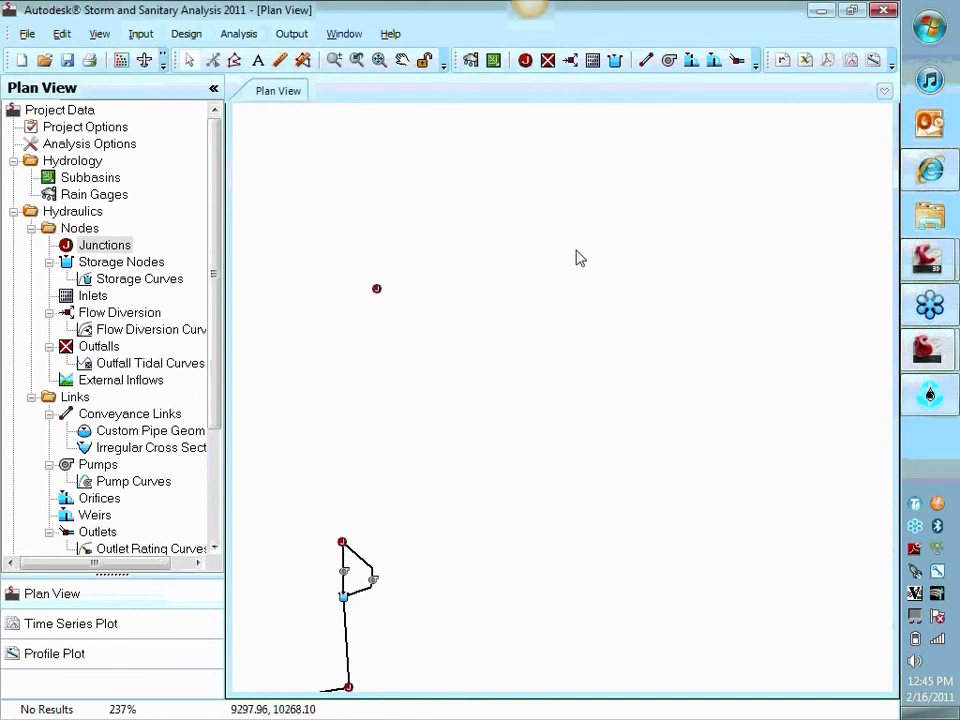
right_click(377, 289)
click(430, 367)
double_click(378, 292)
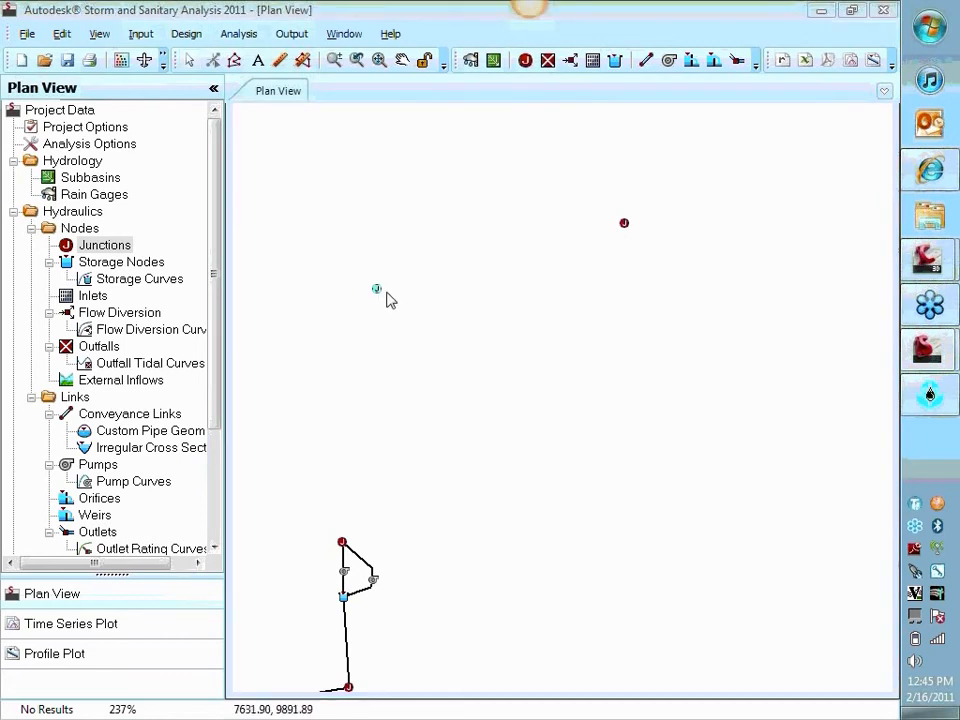